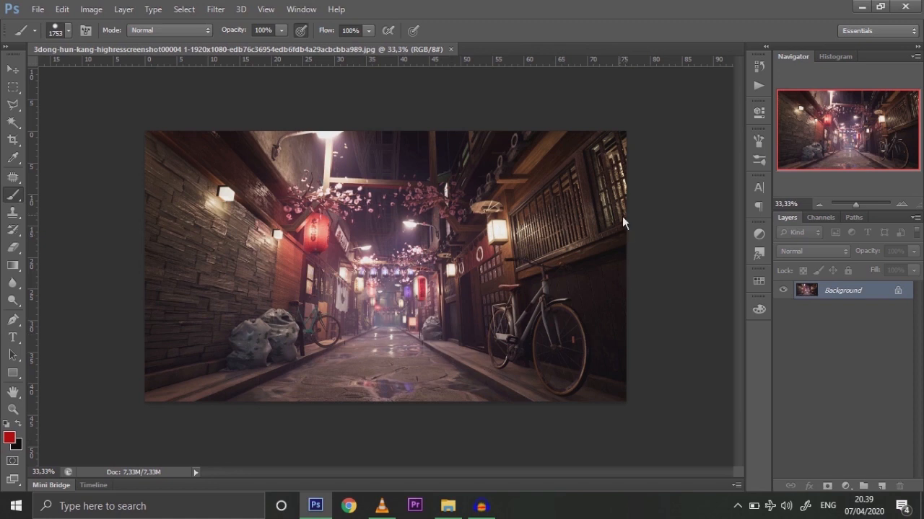
Add a Levels adjustment layer above the photo and set the Blue channel's midtone value to 2.01.
left_click(845, 486)
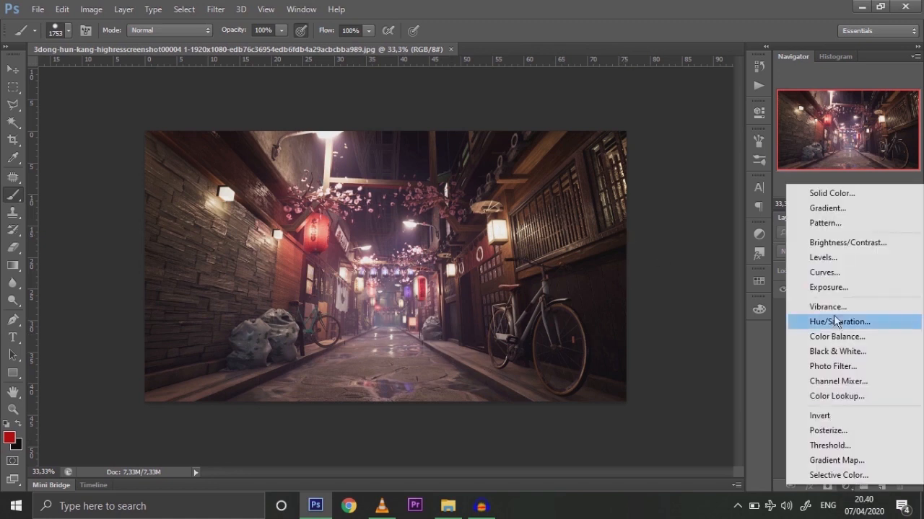
left_click(824, 257)
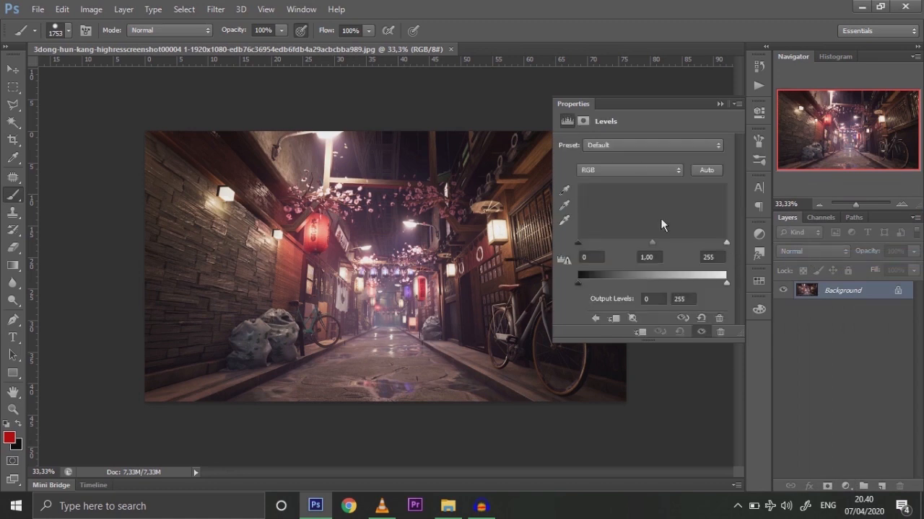
left_click(620, 171)
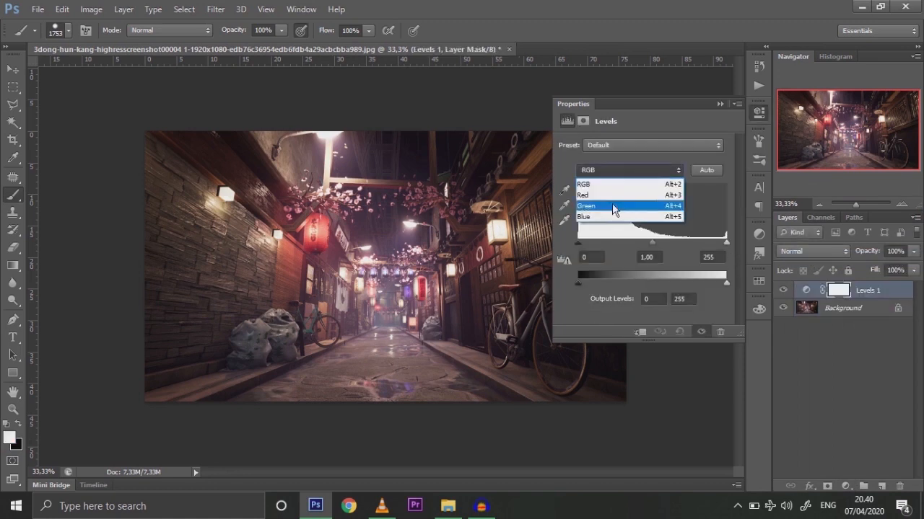
left_click(612, 216)
left_click_drag(652, 242, 611, 242)
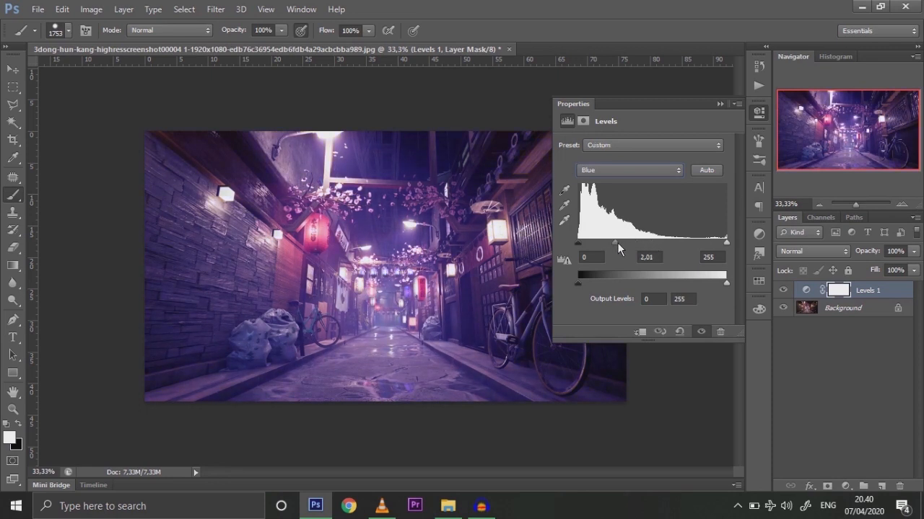
left_click(720, 104)
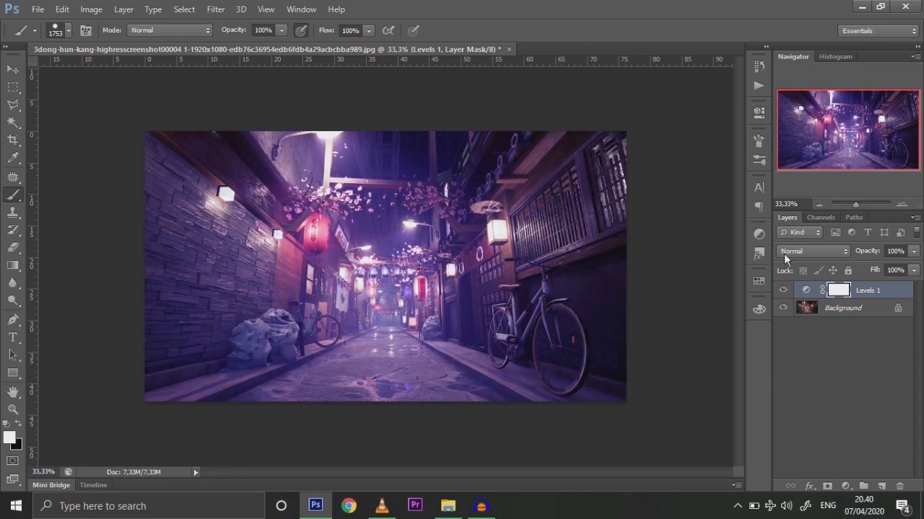
Create a new empty layer above the Levels adjustment and set the foreground color to pink ff008a.
left_click(880, 486)
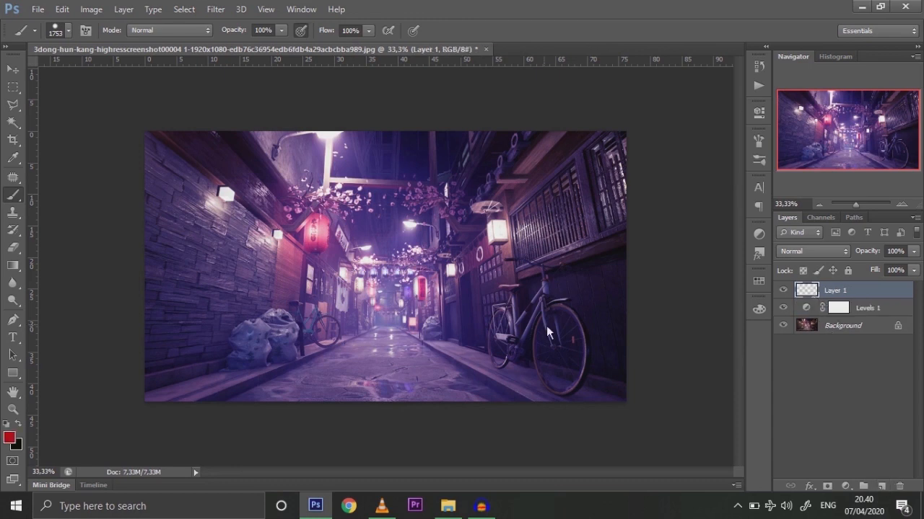
left_click(8, 437)
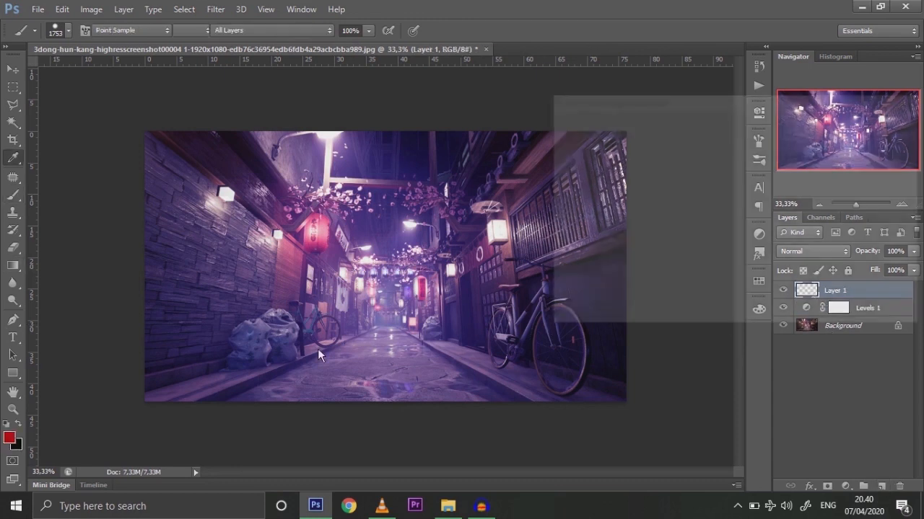
left_click(743, 157)
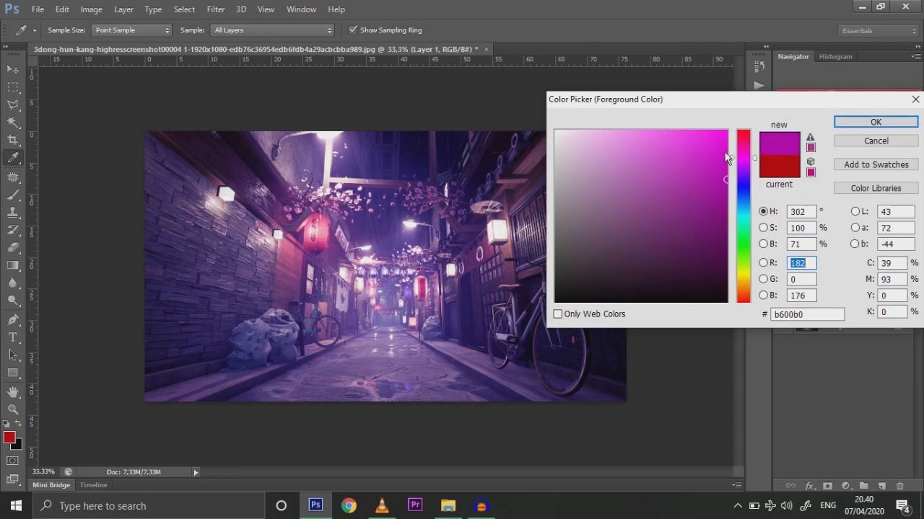
left_click(727, 132)
left_click_drag(749, 157, 750, 148)
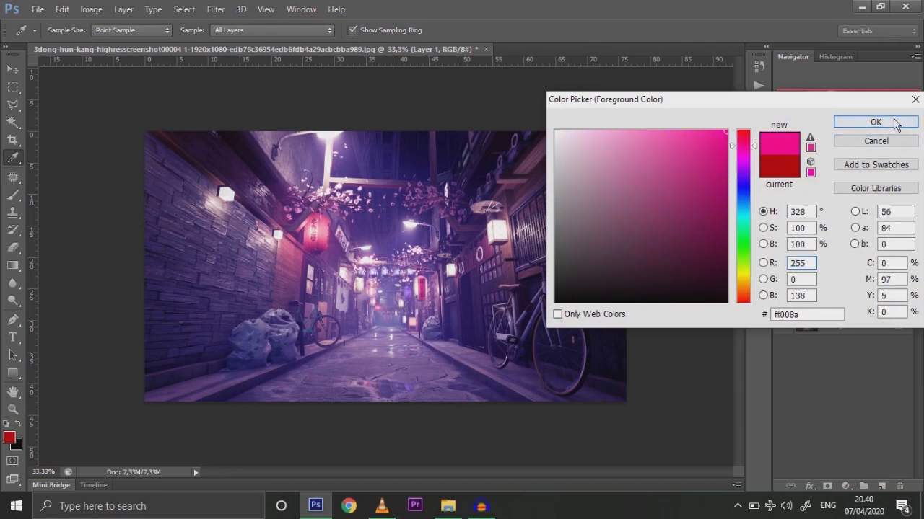
left_click(871, 122)
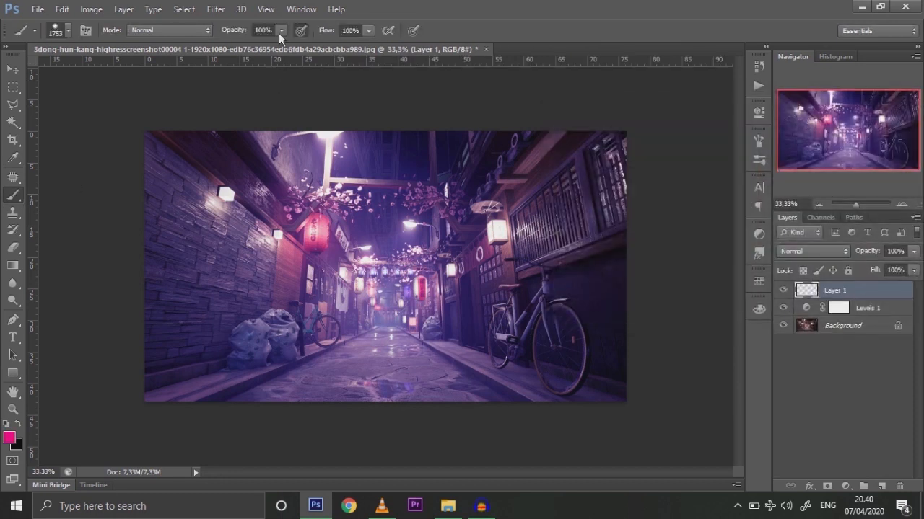
Set the Brush tool to a soft round tip with a size of 93 px and 0% hardness.
right_click(408, 216)
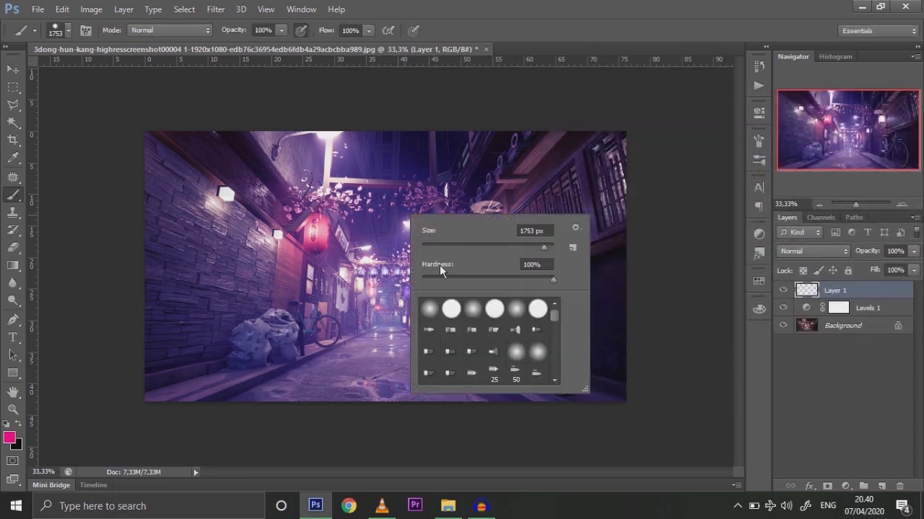
left_click(477, 316)
left_click(482, 245)
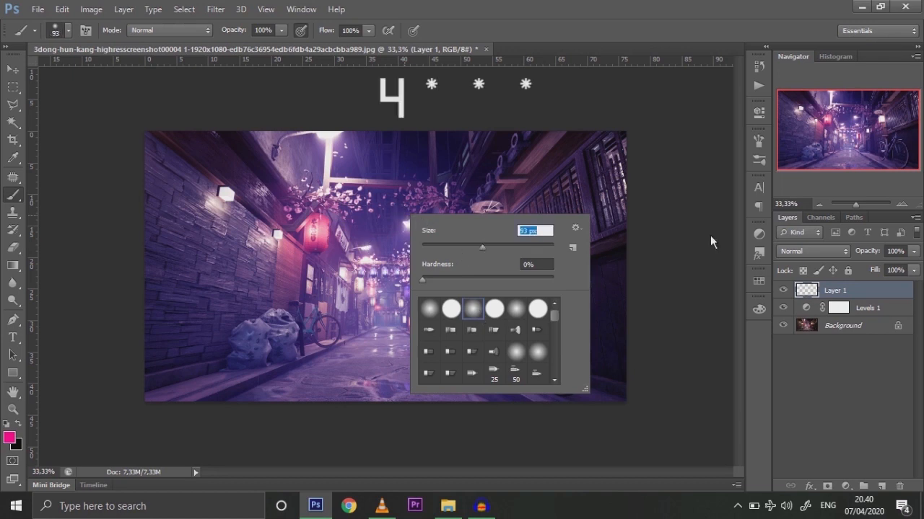
Set the blend mode of Layer 1 to Color.
left_click(794, 250)
left_click(802, 250)
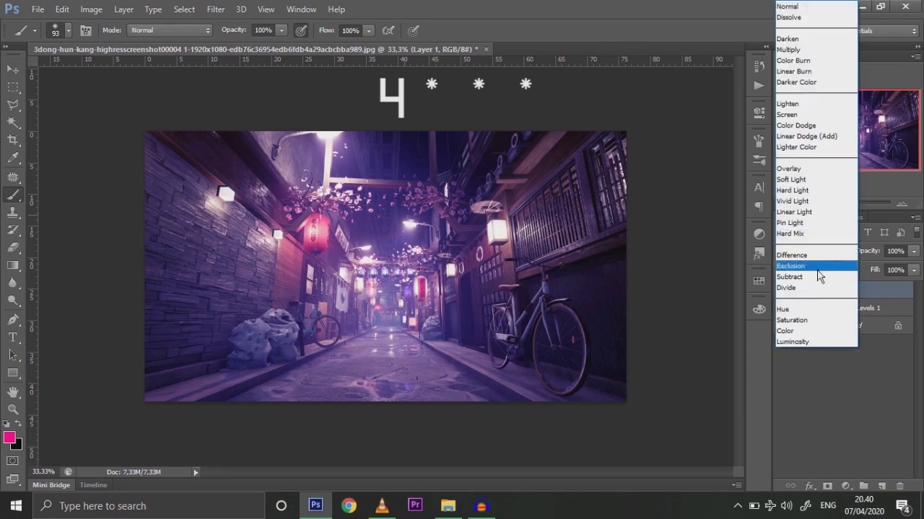
left_click(803, 334)
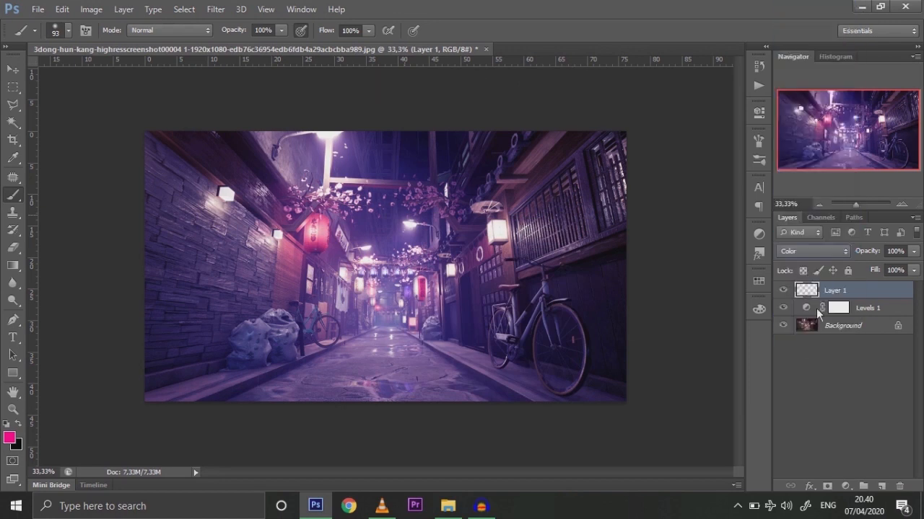
left_click(815, 254)
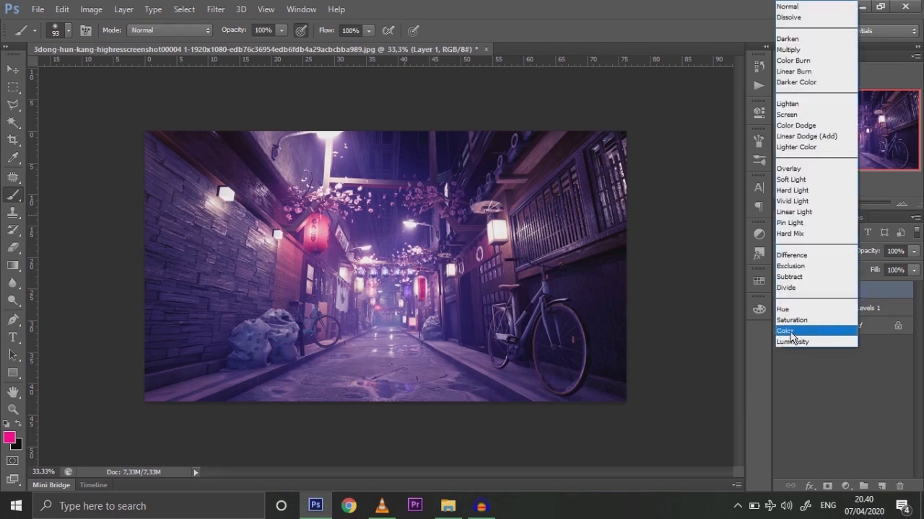
left_click(789, 333)
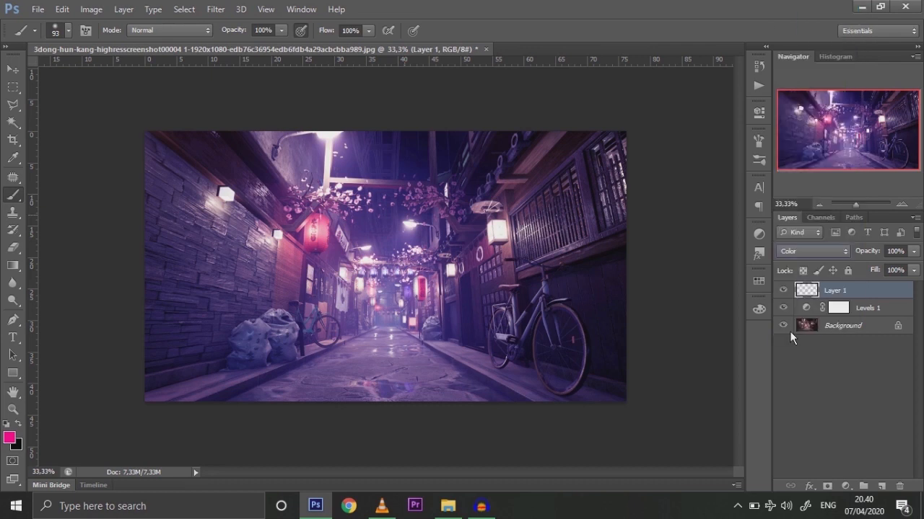
Paint pink over the street lamps, wall lights, lanterns and lit windows along the alley.
left_click(319, 244)
left_click(329, 140)
left_click(230, 196)
left_click(278, 238)
left_click(496, 233)
left_click(454, 269)
left_click(317, 274)
mouse_move(356, 271)
left_mouse_down()
mouse_move(402, 276)
mouse_move(370, 271)
left_mouse_up()
left_click(410, 228)
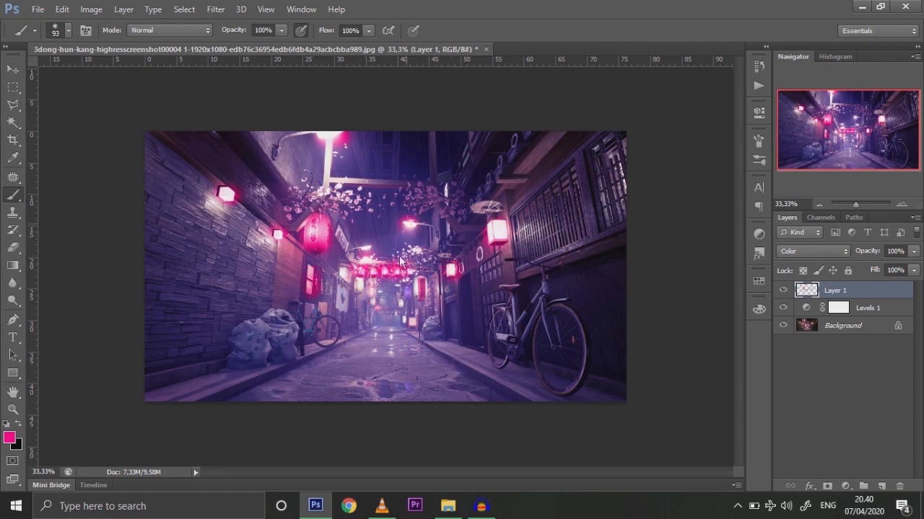
left_click(412, 322)
left_click(345, 274)
left_click_drag(349, 283, 348, 301)
Lower the brush opacity to 48%, enlarge it to 199 px and paint a pink glow around the lamps.
left_click(282, 31)
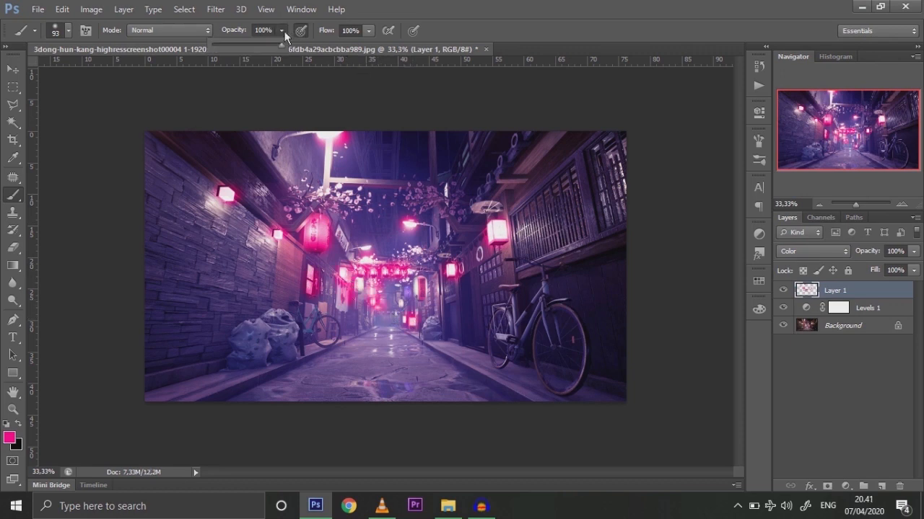
left_click(248, 47)
right_click(438, 239)
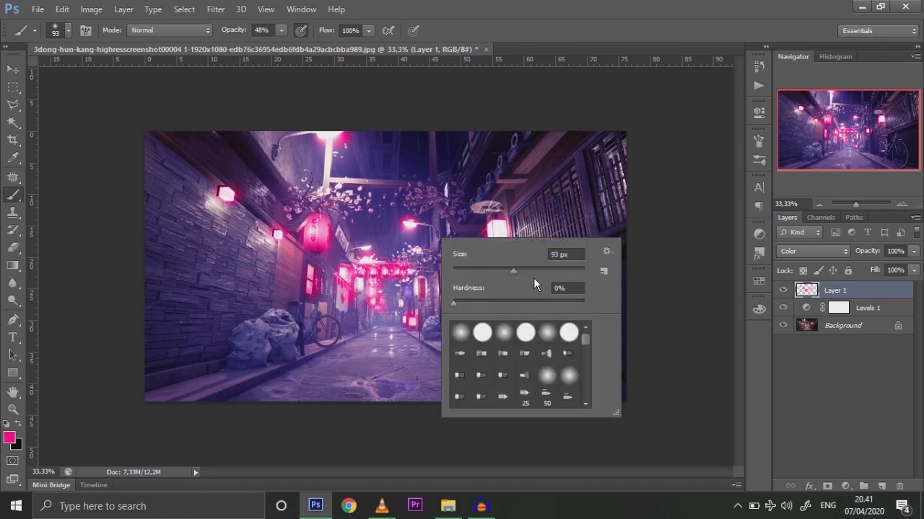
left_click_drag(540, 273, 546, 272)
left_click(232, 203)
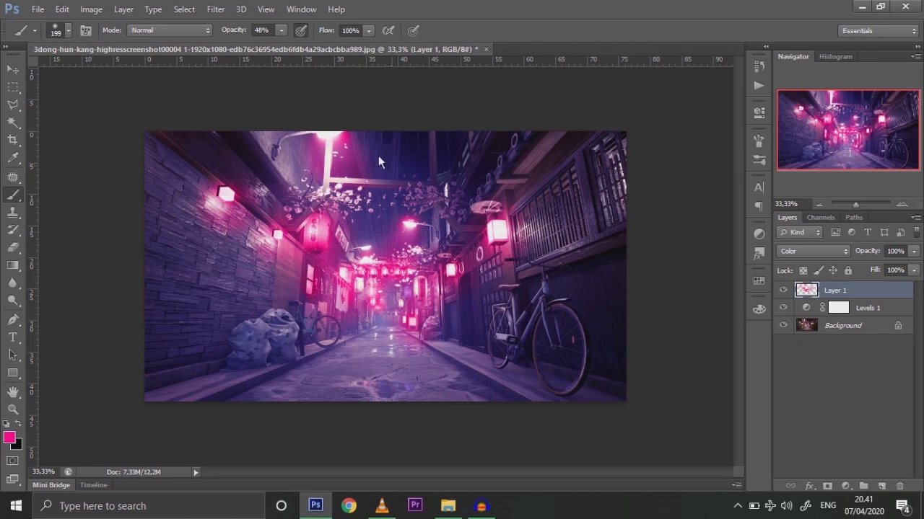
Reduce the brush opacity to 16% and paint faint pink light over the brick wall and across the street.
left_click(280, 31)
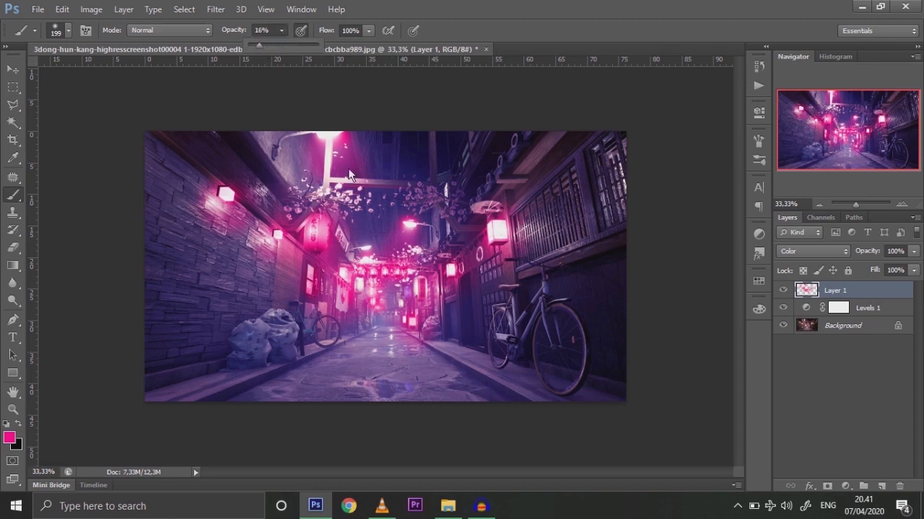
left_click(239, 230)
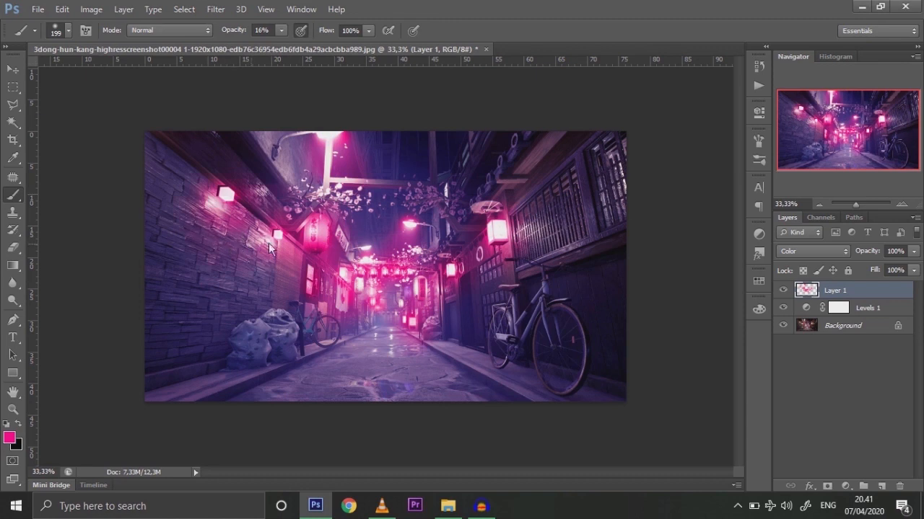
mouse_move(282, 324)
left_mouse_down()
mouse_move(255, 357)
mouse_move(464, 352)
left_mouse_up()
Apply a Gaussian Blur with a radius of about 38.7 pixels to the painted pink glow layer.
left_click(215, 9)
mouse_move(253, 149)
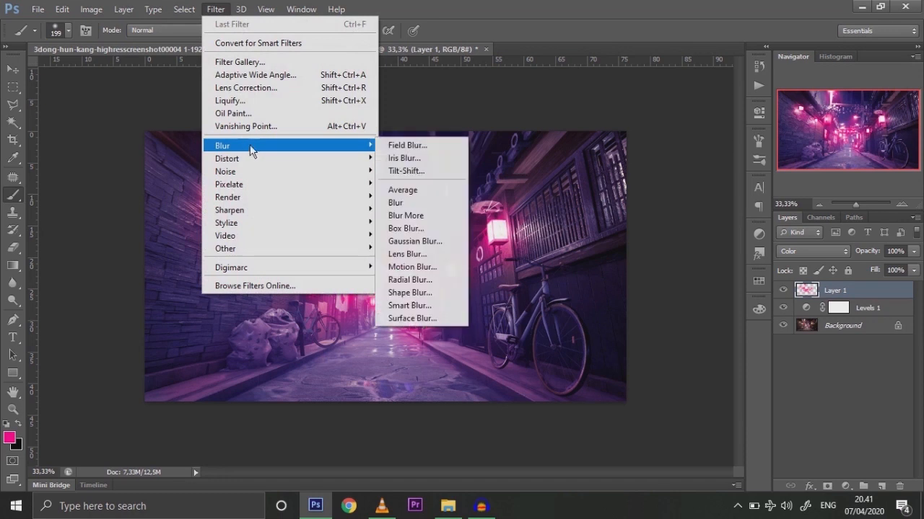
left_click(438, 241)
left_click_drag(719, 298, 687, 302)
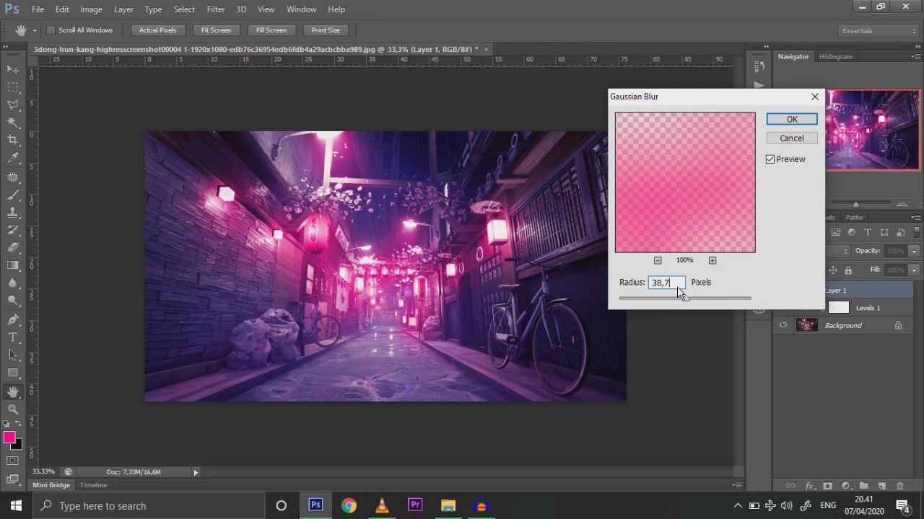
left_click(791, 120)
key("b")
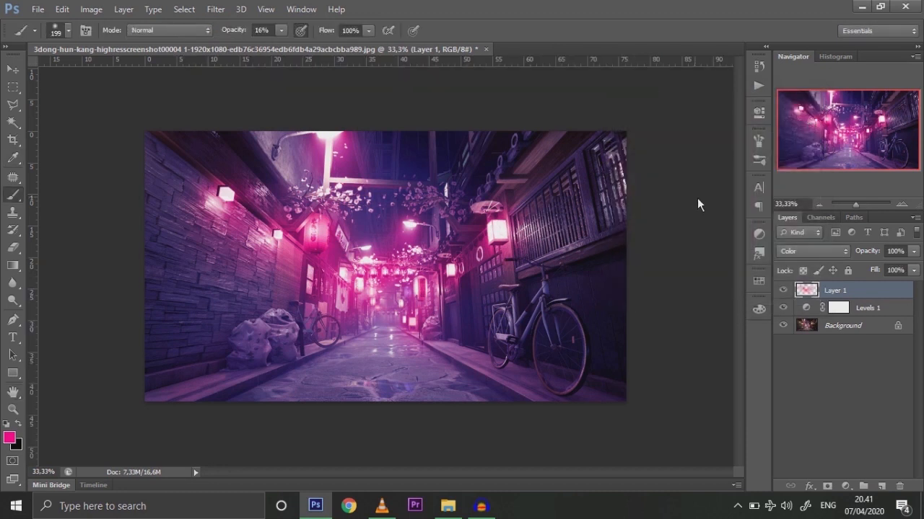
Group Layer 1 and the Levels 1 adjustment in a new layer group named bg.
left_click(863, 487)
left_click_drag(819, 306, 811, 291)
left_click_drag(808, 324, 812, 290)
left_click(799, 289)
double_click(833, 291)
type("bg")
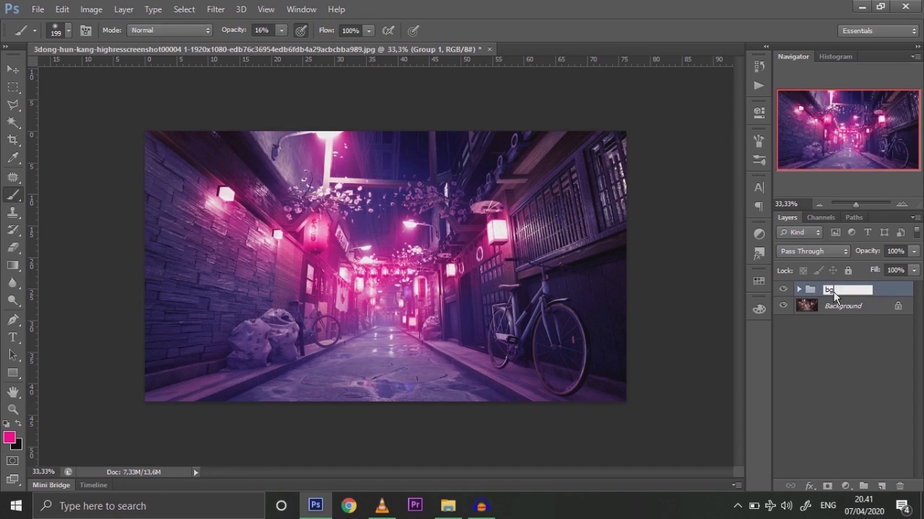
key("Return")
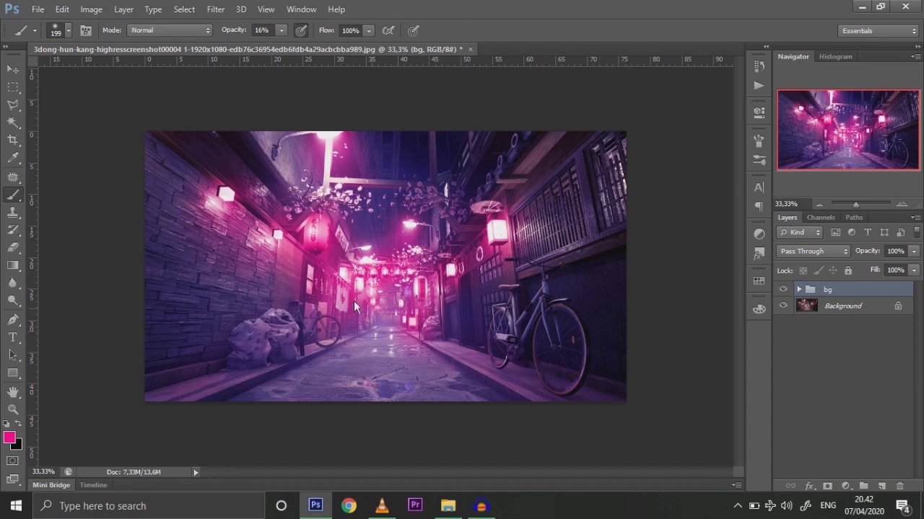
Draw a tall rectangle shape about 379 by 849 px in the middle of the alley and remove its fill.
left_click(16, 374)
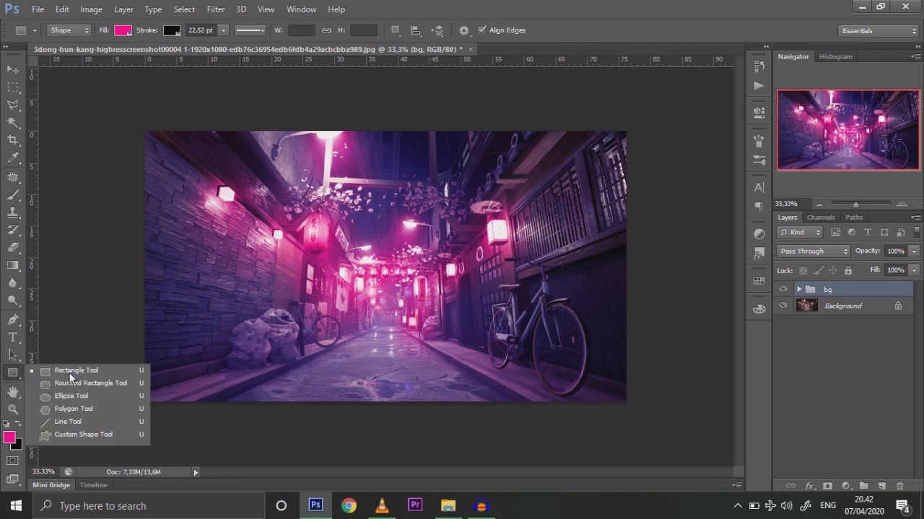
left_click(76, 372)
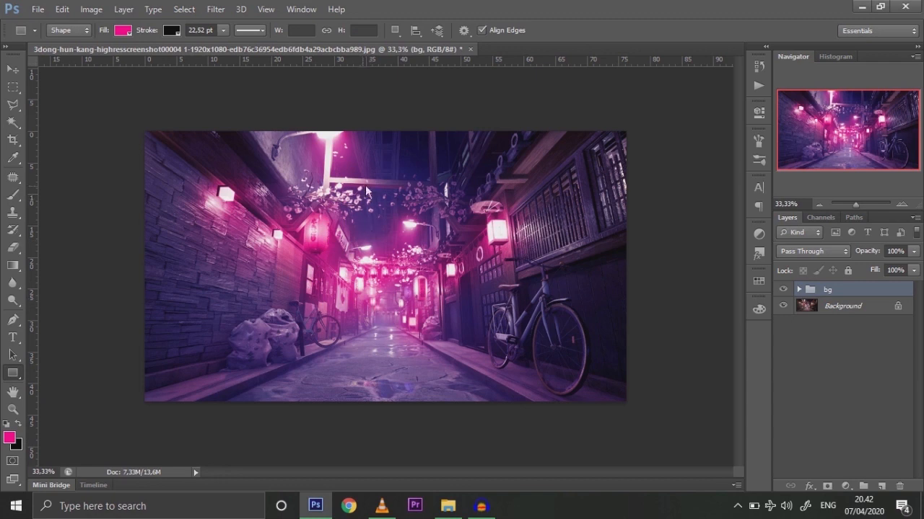
left_click_drag(351, 148, 435, 340)
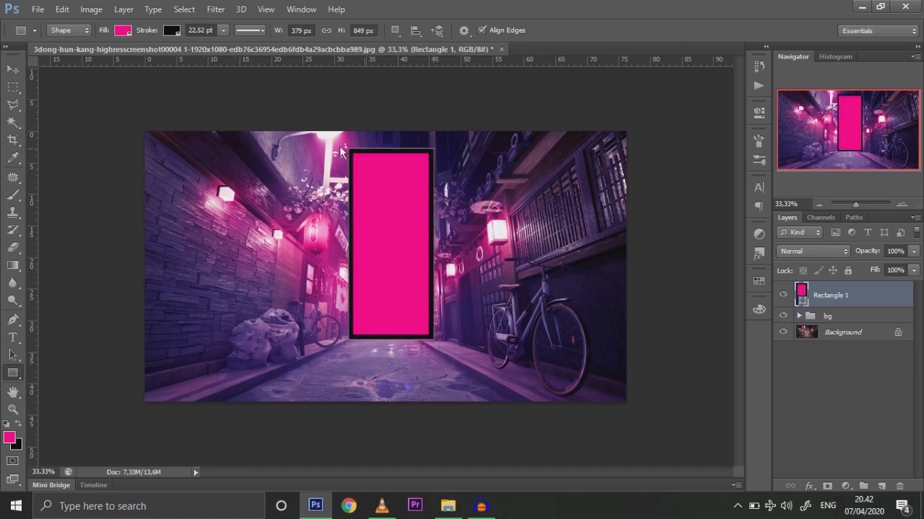
left_click(122, 31)
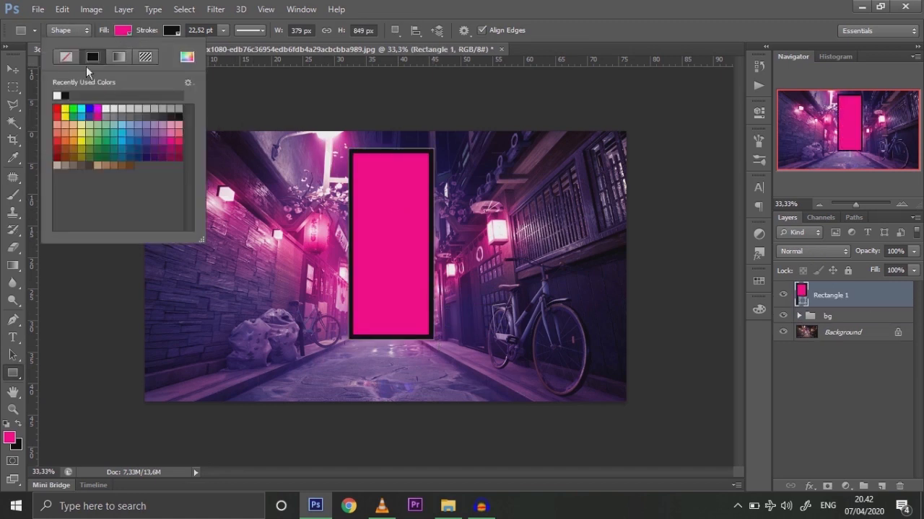
left_click(65, 56)
Change the rectangle's stroke colour to a pale cyan, #dffffd.
left_click(171, 33)
left_click(173, 33)
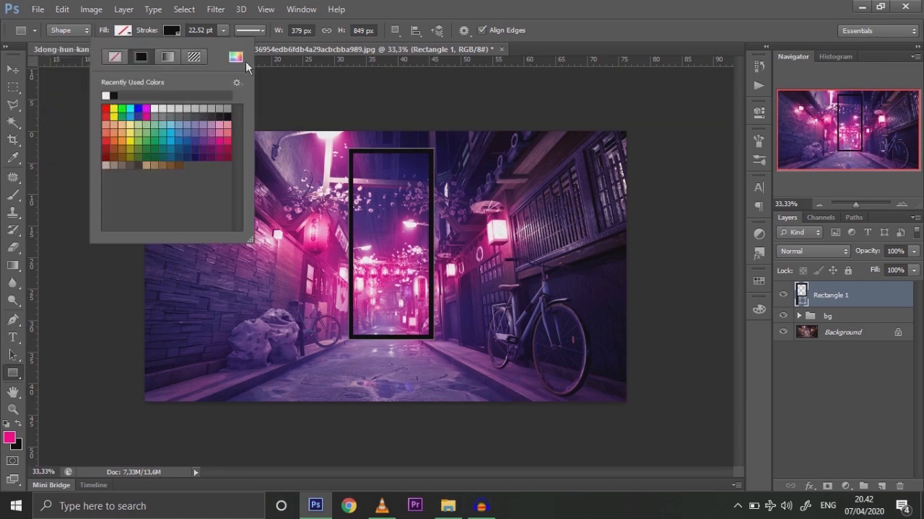
left_click(236, 57)
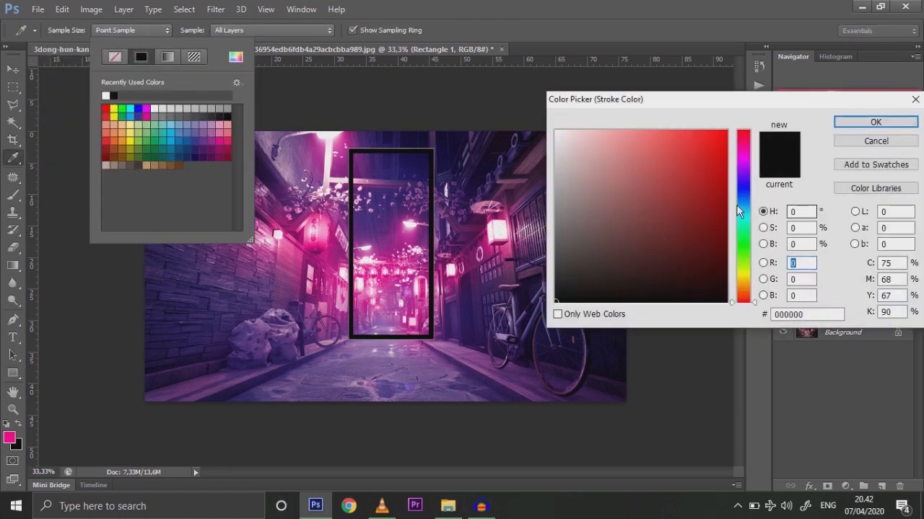
left_click(743, 218)
left_click_drag(698, 165, 725, 132)
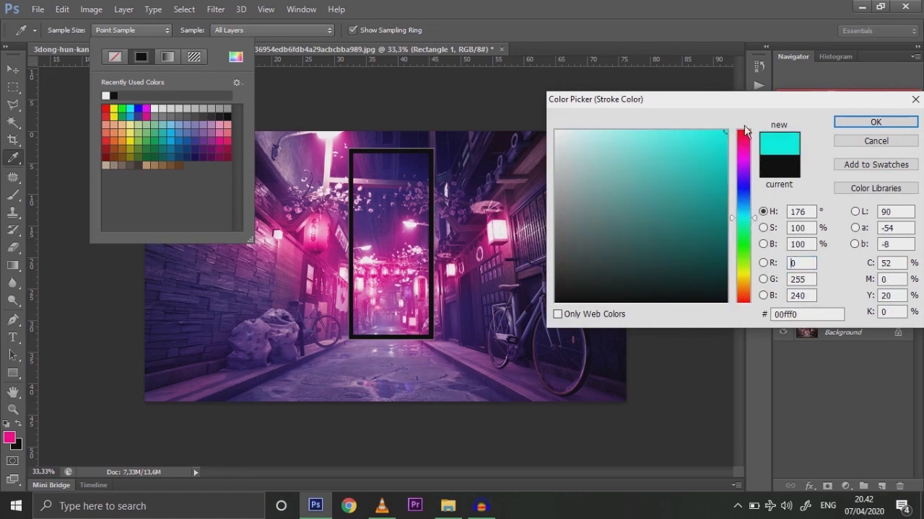
left_click_drag(597, 141, 578, 132)
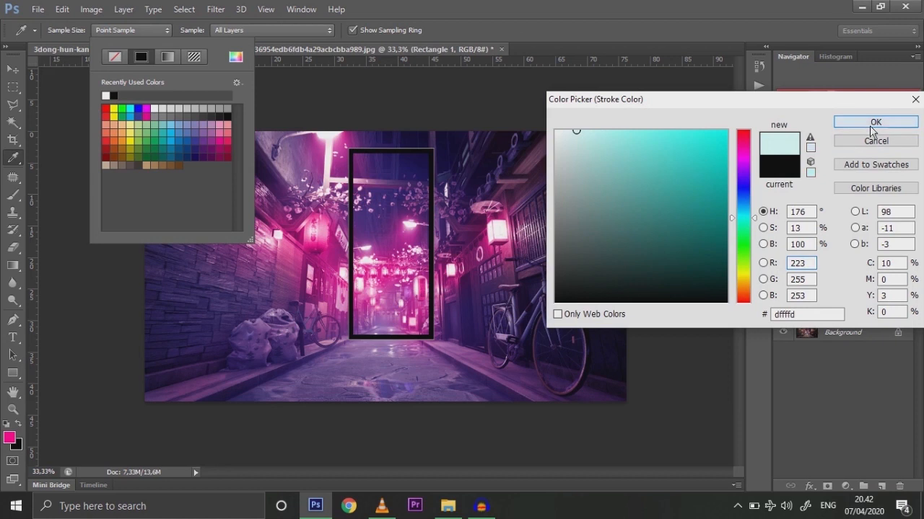
left_click(866, 123)
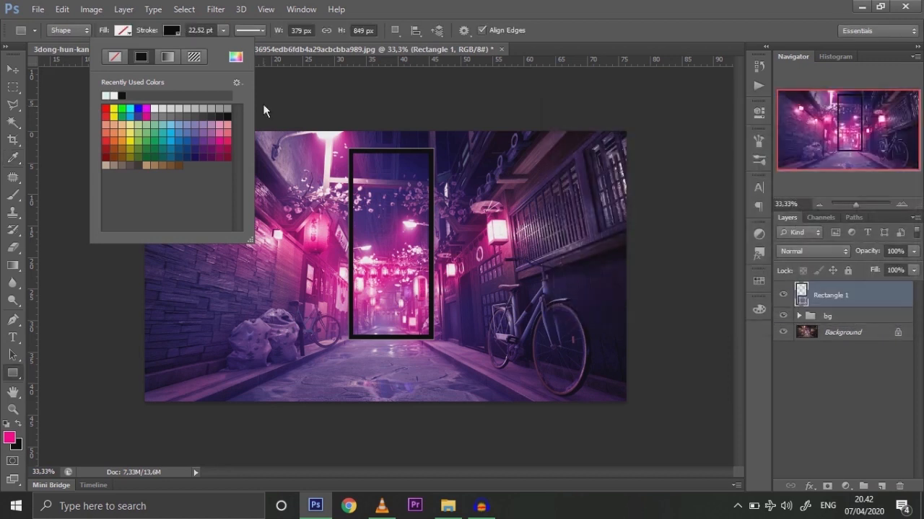
left_click(12, 70)
Rasterize the Rectangle 1 shape layer so it can be edited as pixels.
left_click(13, 194)
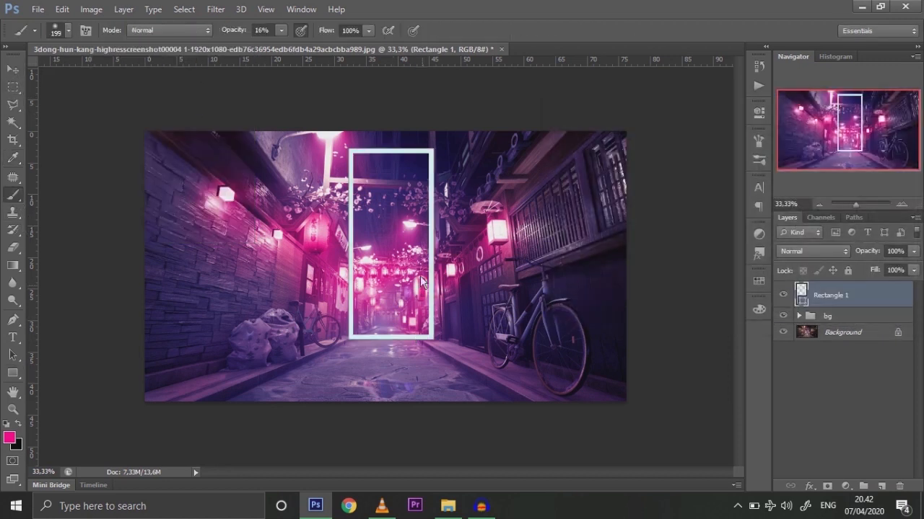
left_click(406, 251)
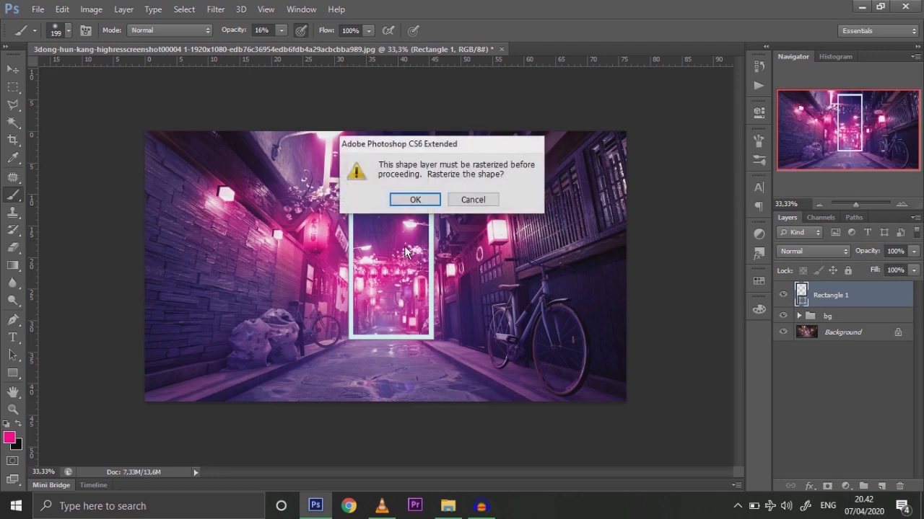
left_click(408, 202)
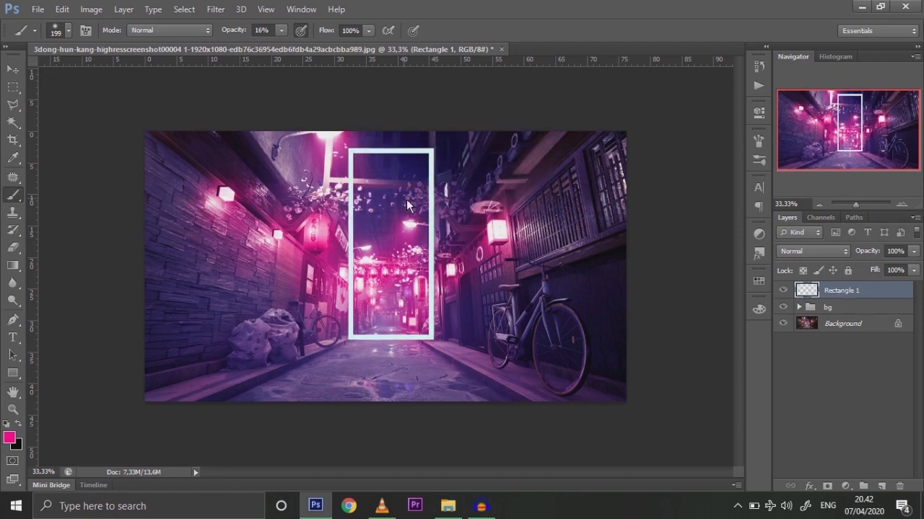
Erase the frame's left bar where it crosses the wooden beam, using a 30 px eraser at 100% opacity.
left_click(864, 207)
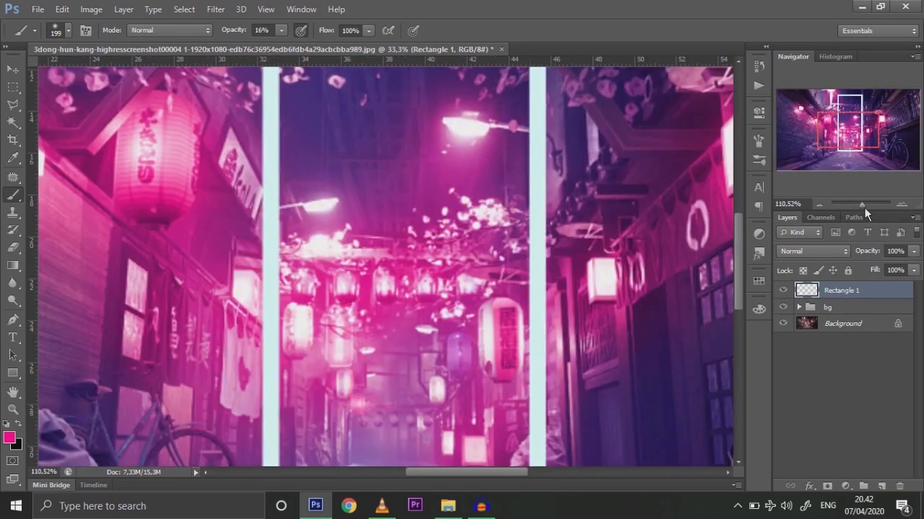
left_click_drag(840, 139, 833, 117)
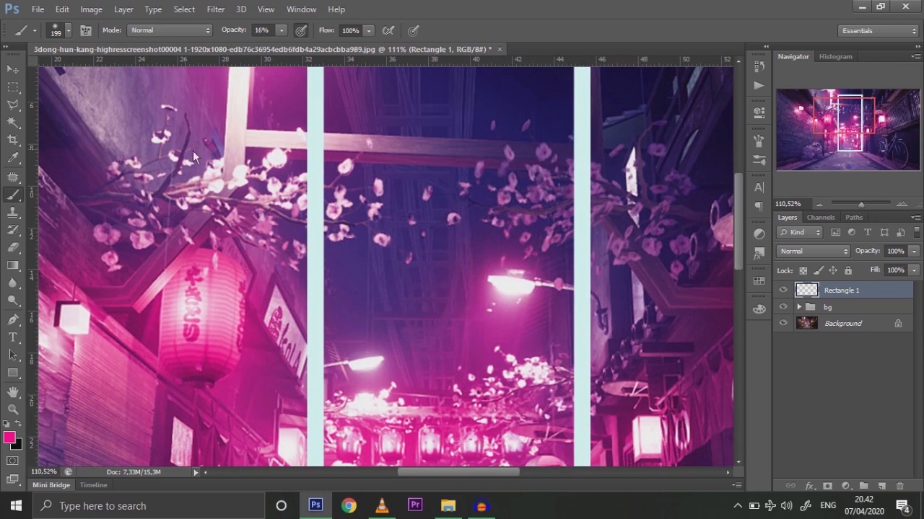
left_click(13, 247)
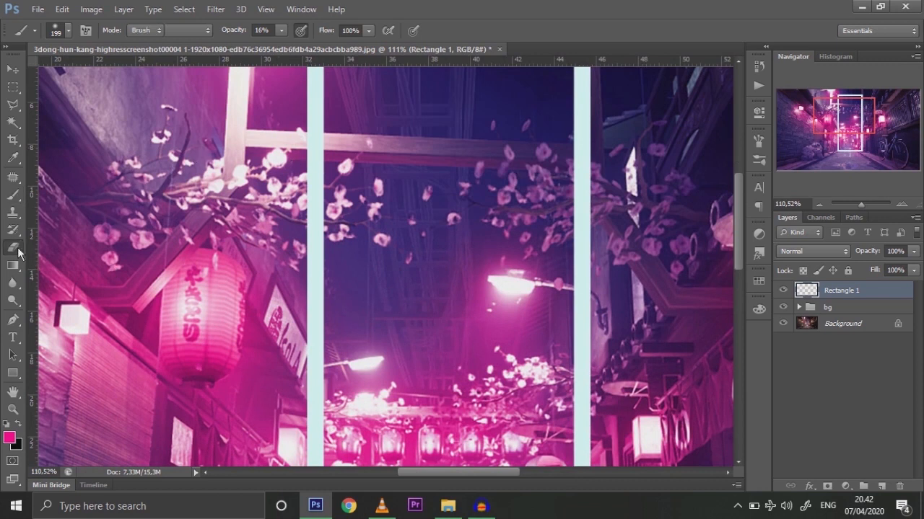
right_click(400, 160)
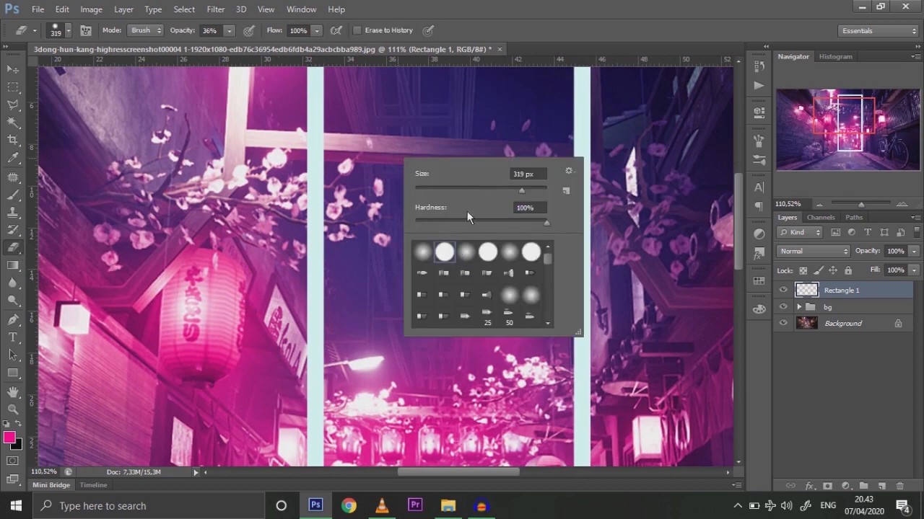
left_click(452, 189)
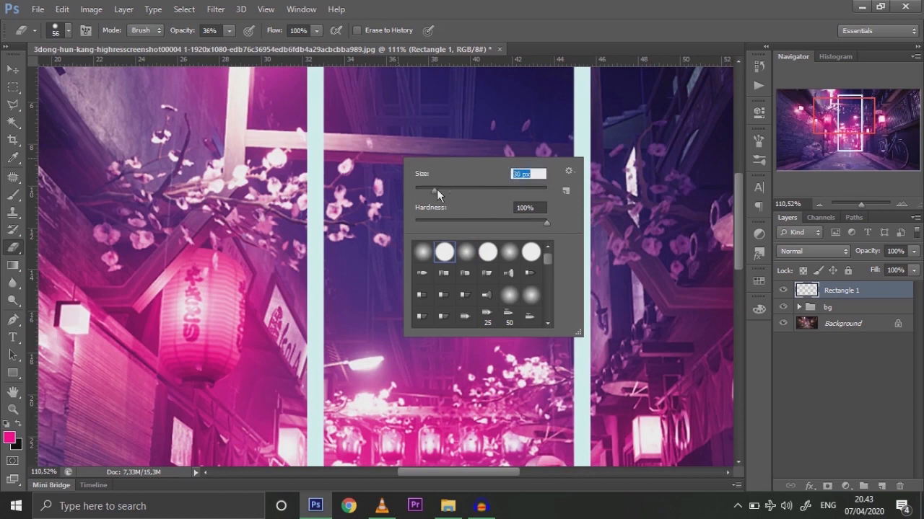
left_click(229, 31)
mouse_move(242, 47)
left_mouse_down()
mouse_move(307, 81)
mouse_move(319, 134)
mouse_move(307, 147)
mouse_move(332, 142)
left_mouse_up()
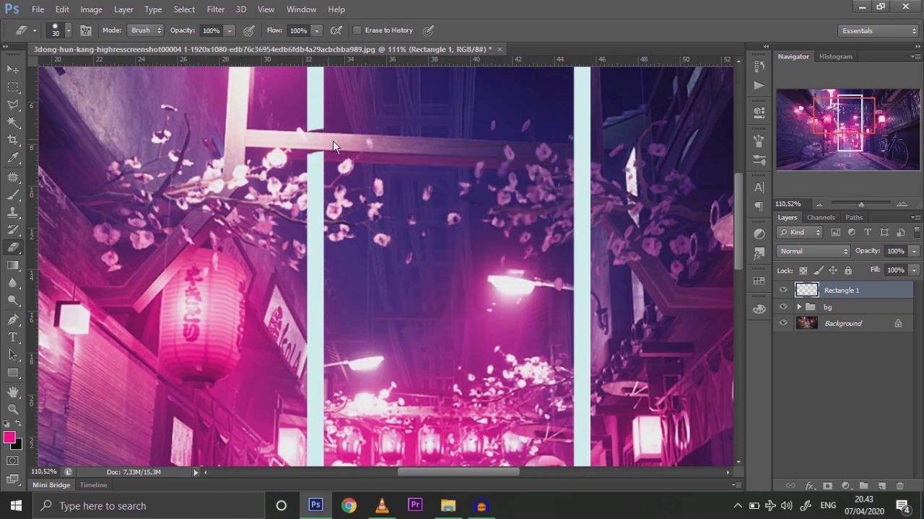
key("ctrl+z")
left_click(310, 151)
Reduce the eraser to 9 px and 6 px and erase the frame's left bar over the cherry blossoms and branch.
right_click(375, 149)
left_click_drag(409, 176, 396, 178)
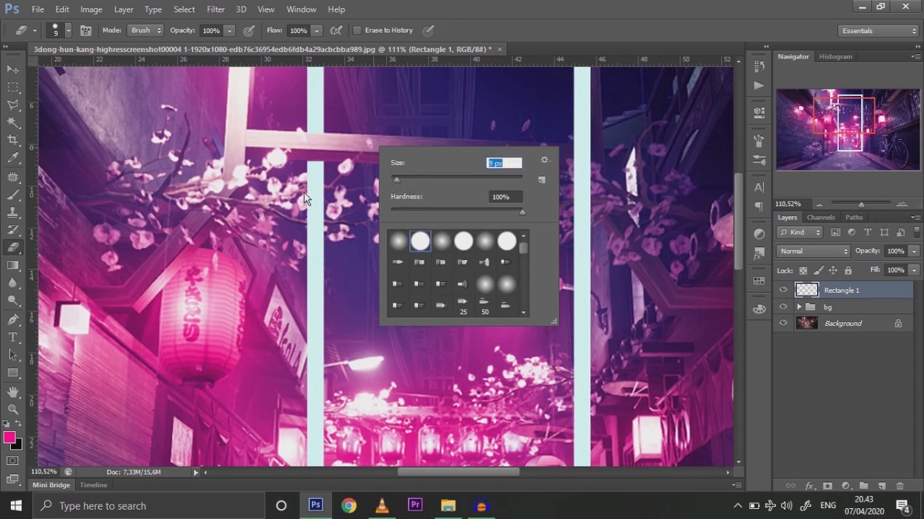
left_click(304, 197)
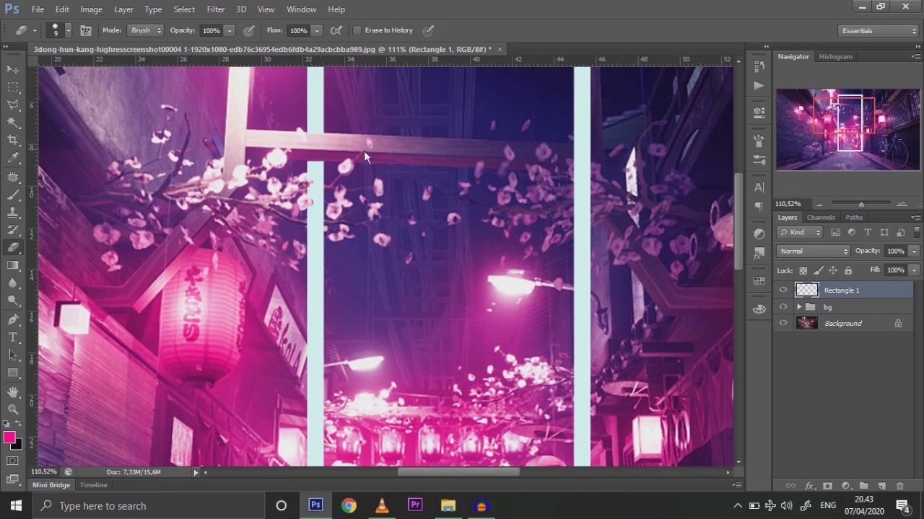
right_click(324, 227)
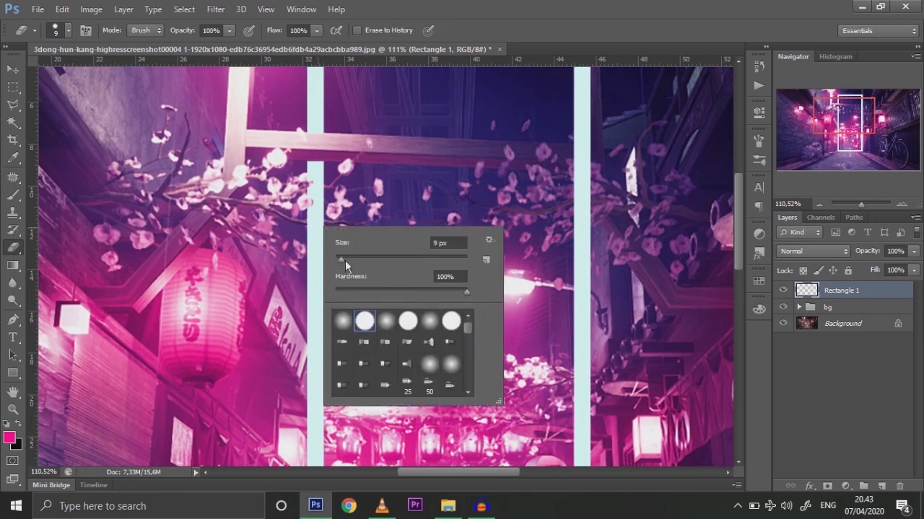
left_click_drag(342, 257, 341, 257)
left_click(321, 228)
mouse_move(322, 212)
left_mouse_down()
mouse_move(313, 217)
mouse_move(312, 192)
left_mouse_up()
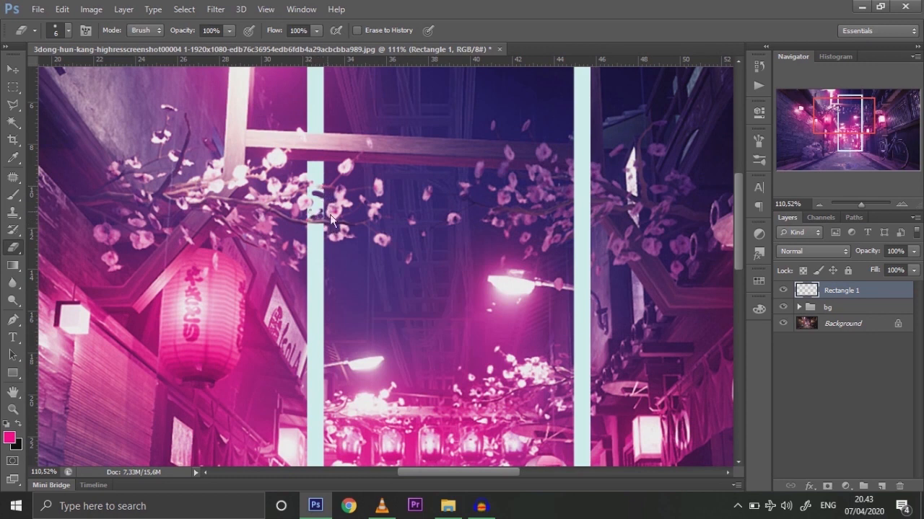
Duplicate the Rectangle 1 layer.
mouse_move(864, 120)
left_mouse_down()
mouse_move(864, 147)
mouse_move(879, 117)
left_mouse_up()
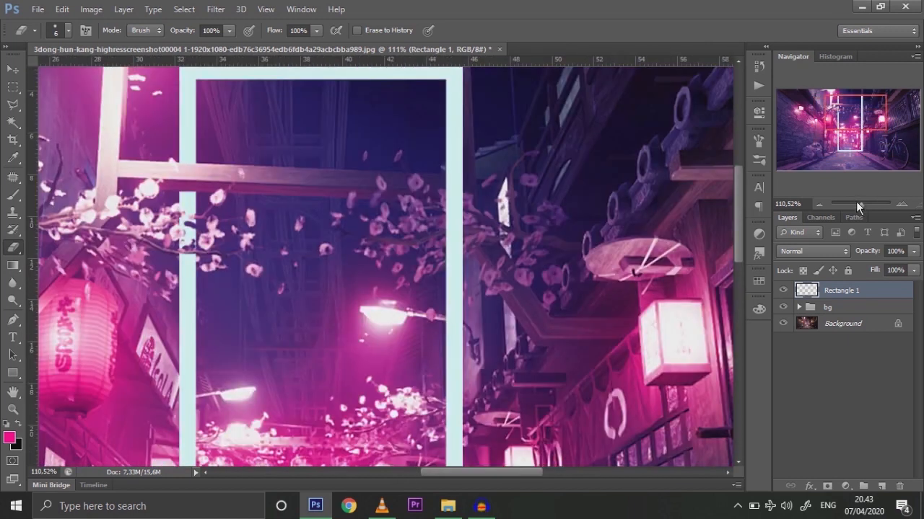
left_click(857, 205)
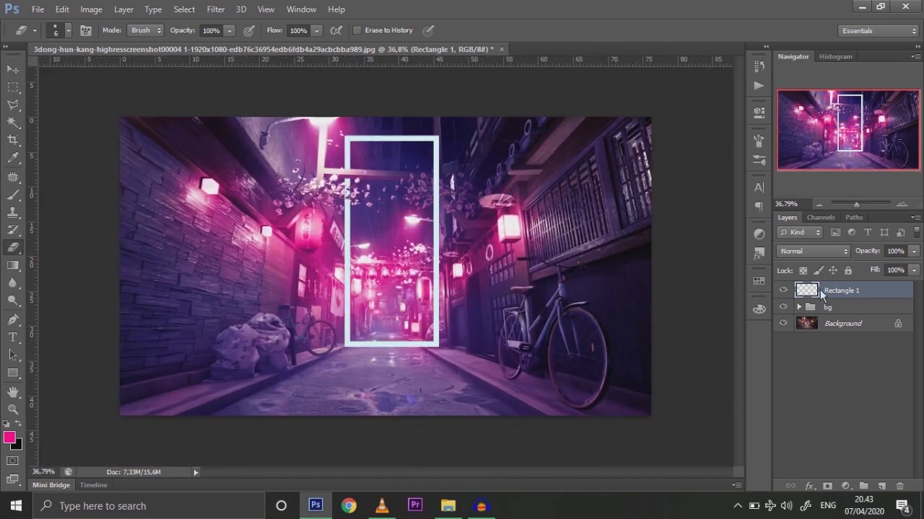
key("ctrl+j")
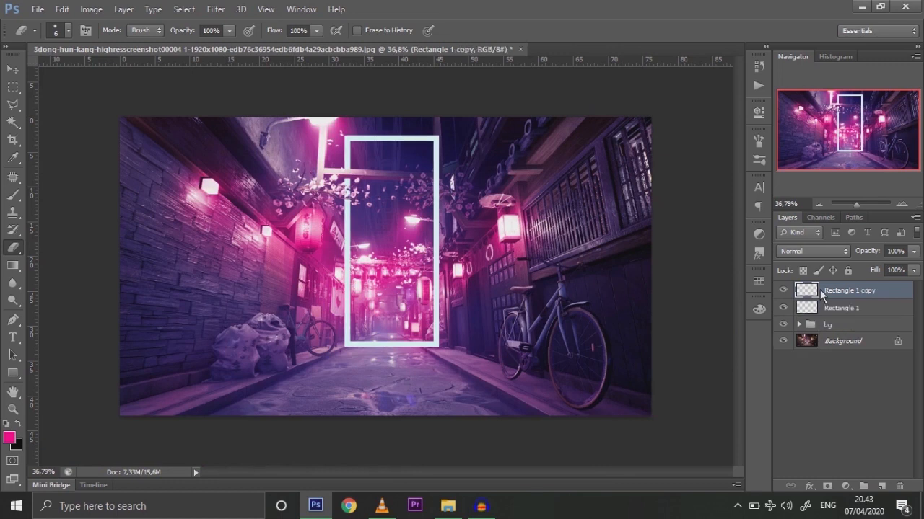
Apply a Gaussian Blur with a radius of 10 pixels to the original Rectangle 1 layer beneath the copy.
left_click(814, 306)
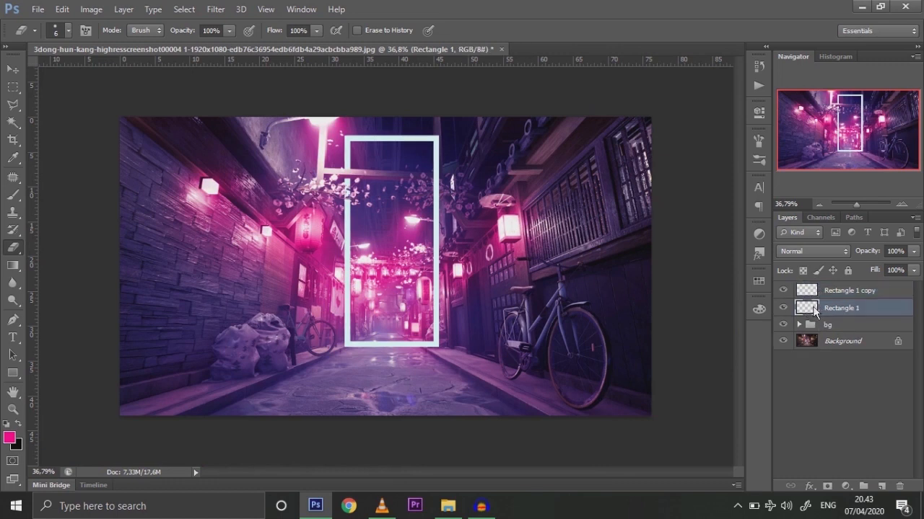
left_click(217, 10)
mouse_move(232, 150)
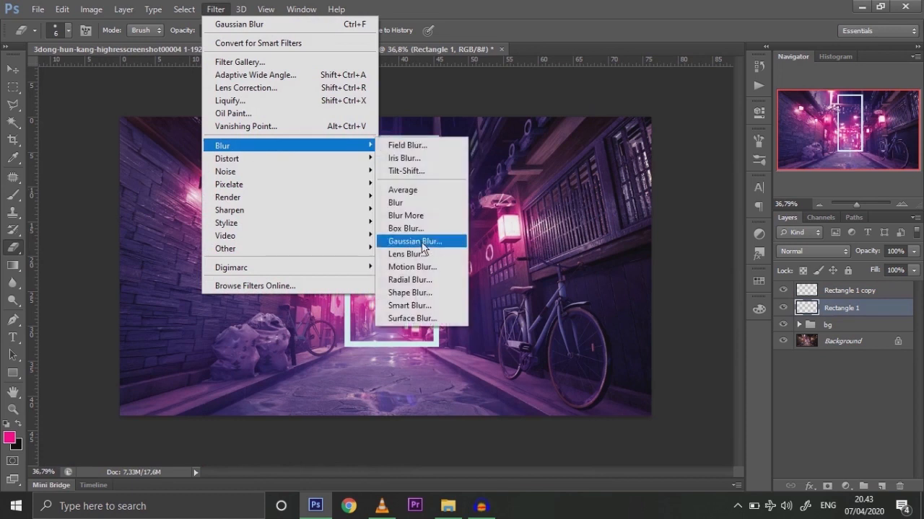
left_click(415, 241)
mouse_move(686, 304)
left_mouse_down()
mouse_move(663, 301)
mouse_move(675, 304)
left_mouse_up()
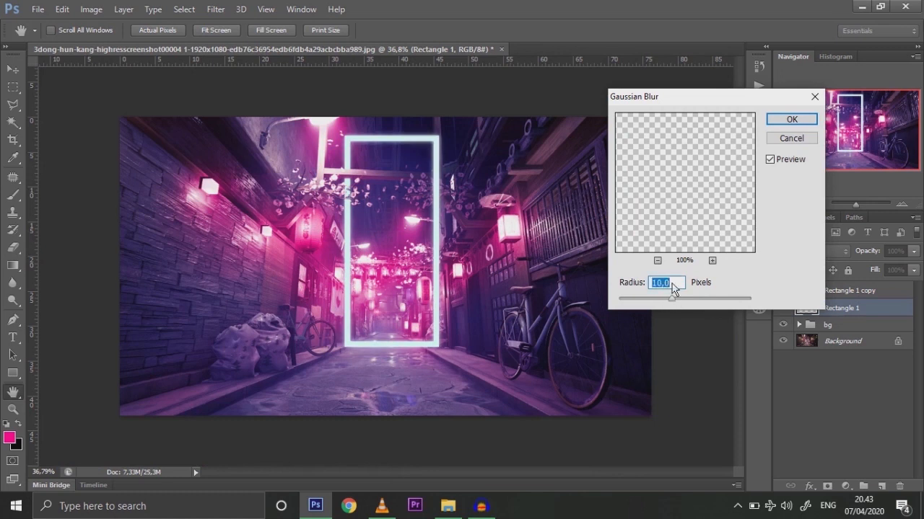
left_click(801, 121)
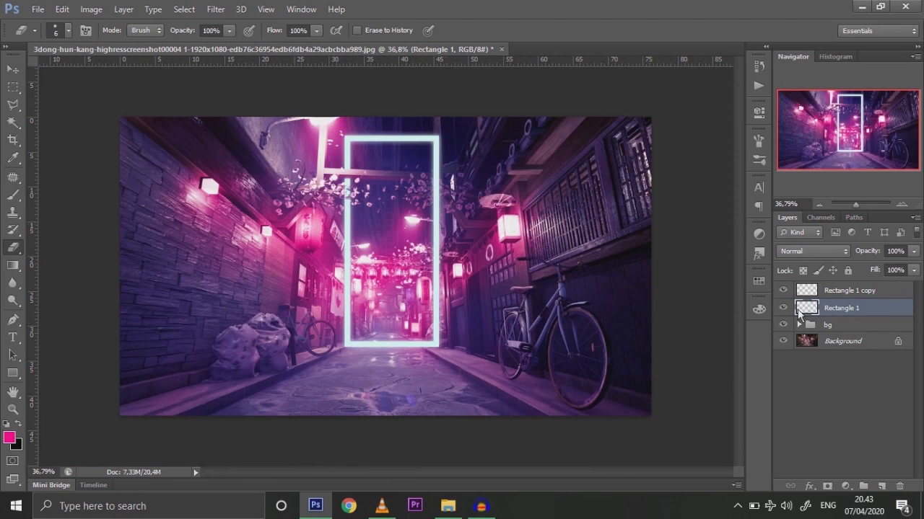
Add an Outer Glow effect in bright cyan #00fff6 to the blurred Rectangle 1 layer.
double_click(901, 312)
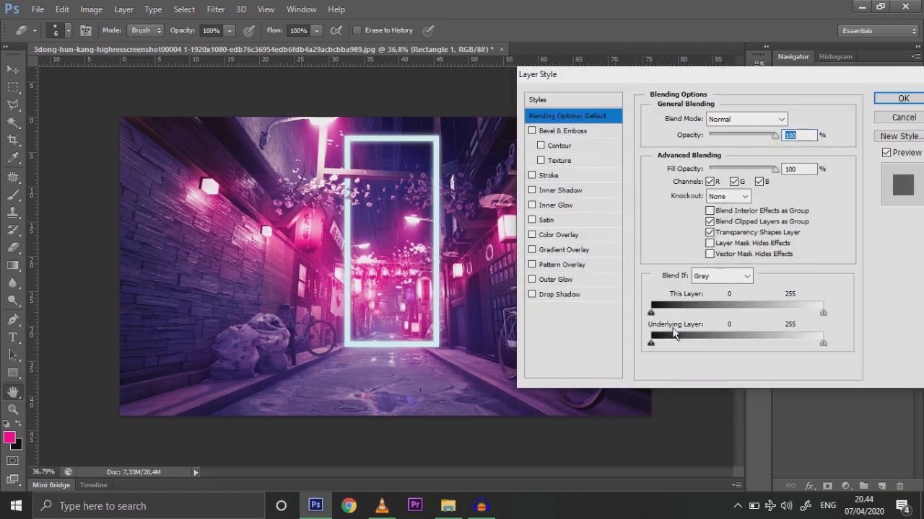
left_click(533, 280)
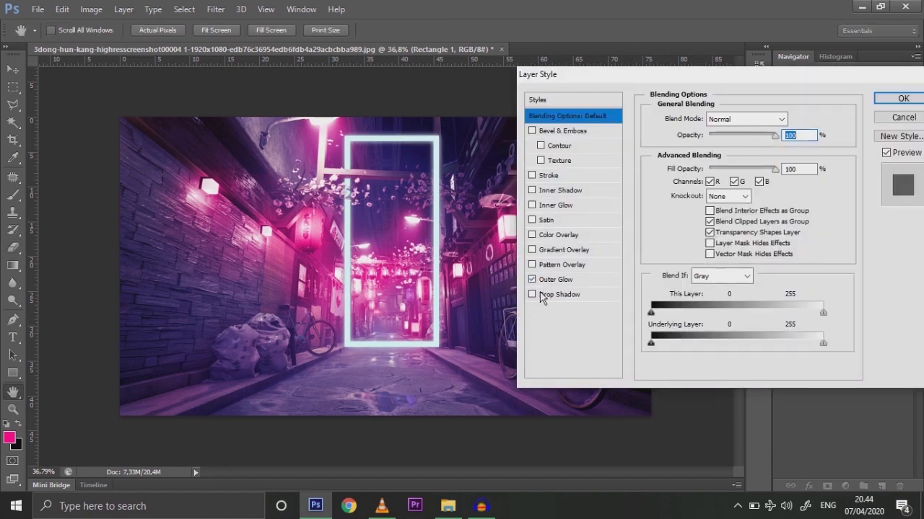
left_click(599, 280)
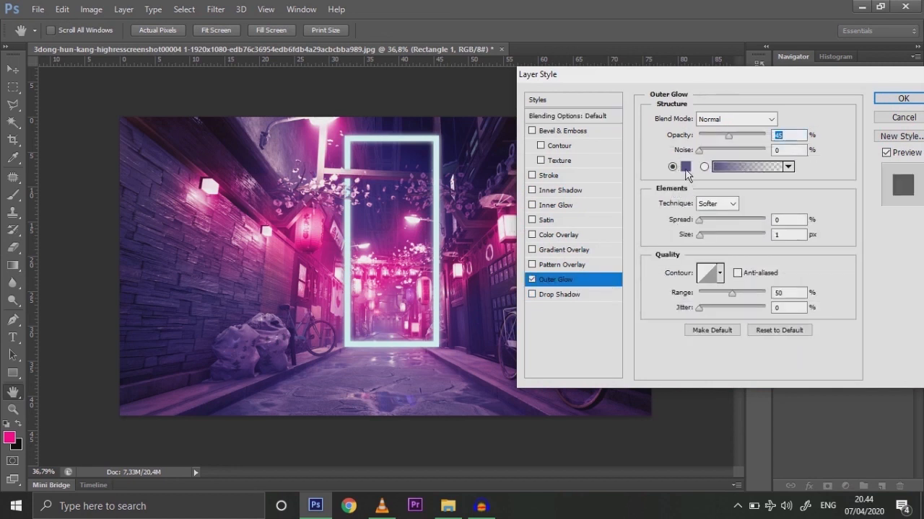
left_click(685, 167)
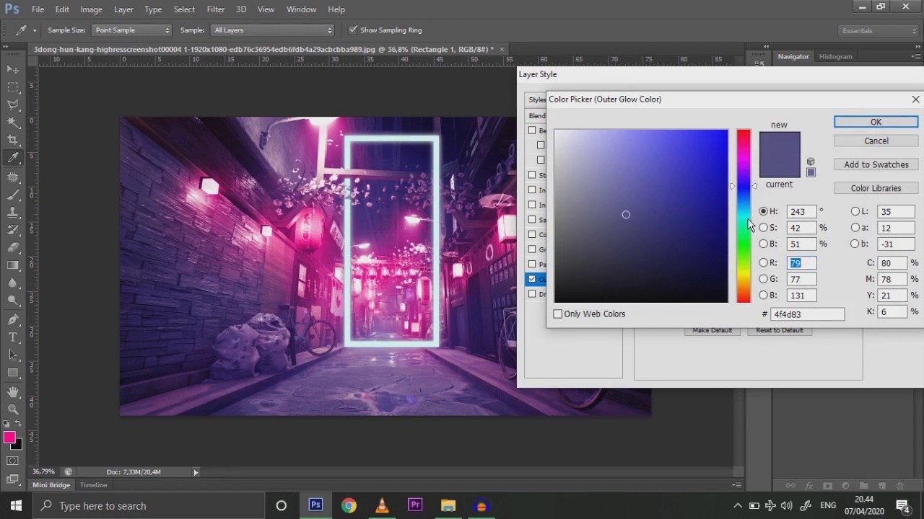
left_click(746, 217)
left_click(726, 131)
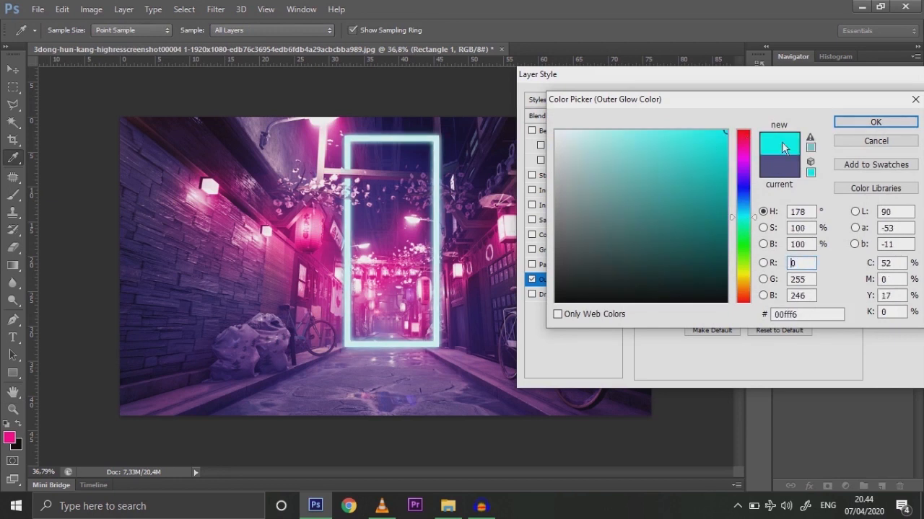
left_click(875, 122)
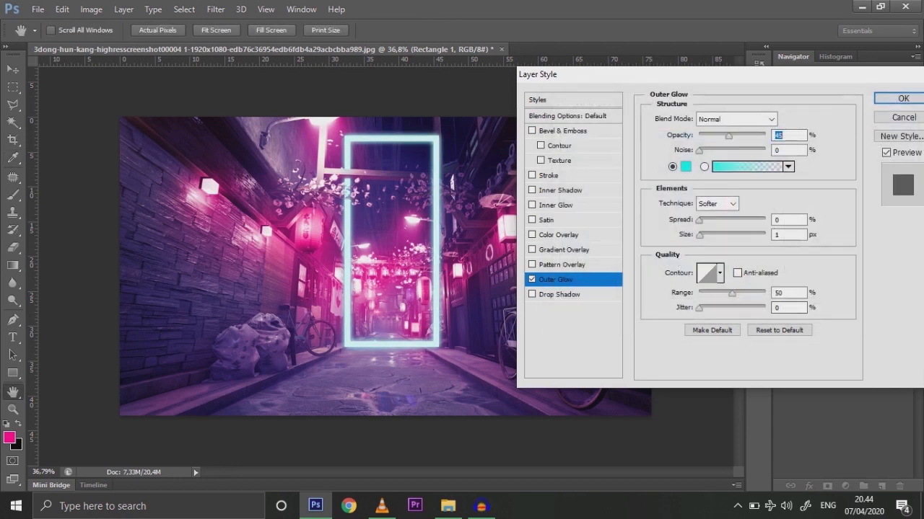
left_click(913, 99)
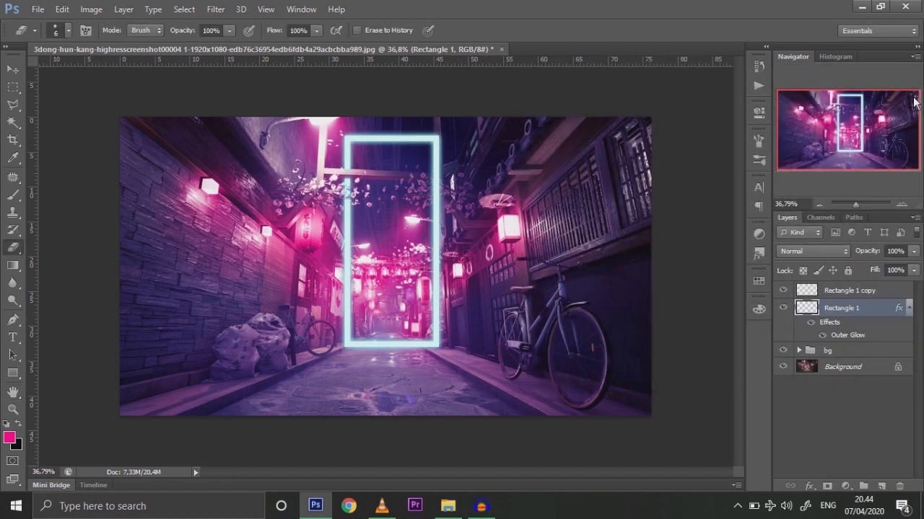
Create a new empty layer directly above the bg group.
left_click(812, 355)
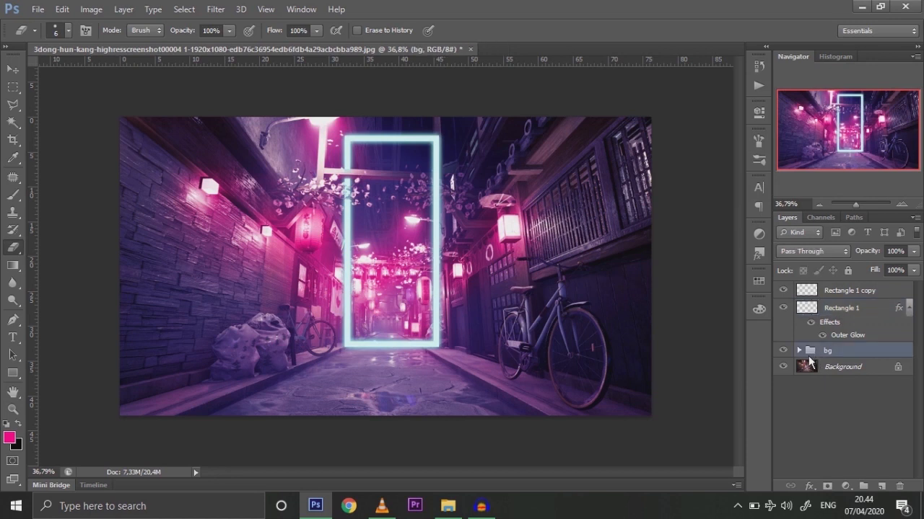
left_click(799, 350)
left_click(799, 350)
left_click(882, 486)
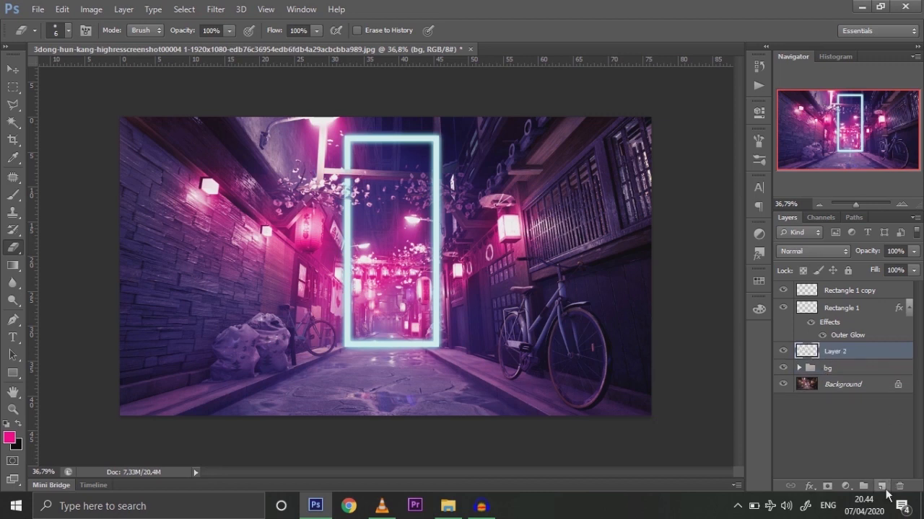
Switch to the Brush tool and set the foreground colour to bright cyan #00fff0.
left_click(14, 196)
left_click(19, 432)
key("alt")
left_click_drag(714, 161, 730, 127)
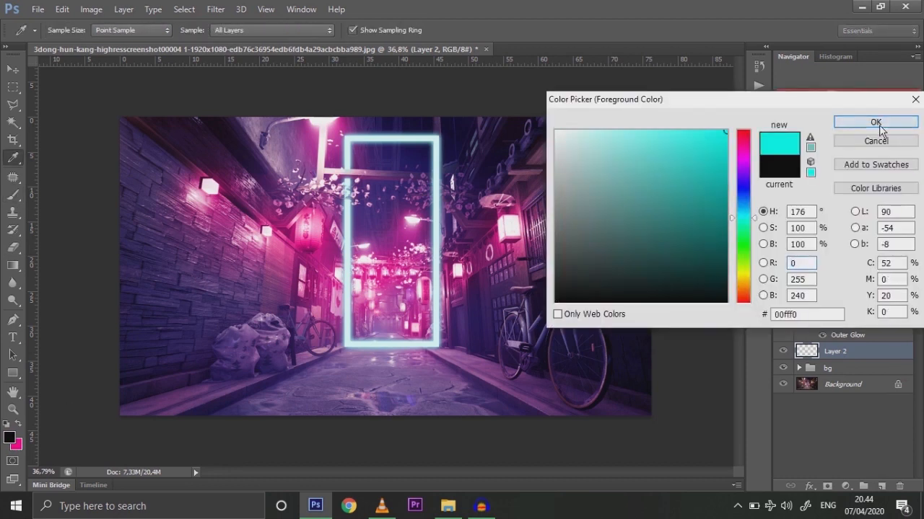
left_click(875, 125)
Paint a soft cyan glow around the neon frame on Layer 2 with a 298 px brush, using 37% and 15% opacity.
right_click(473, 166)
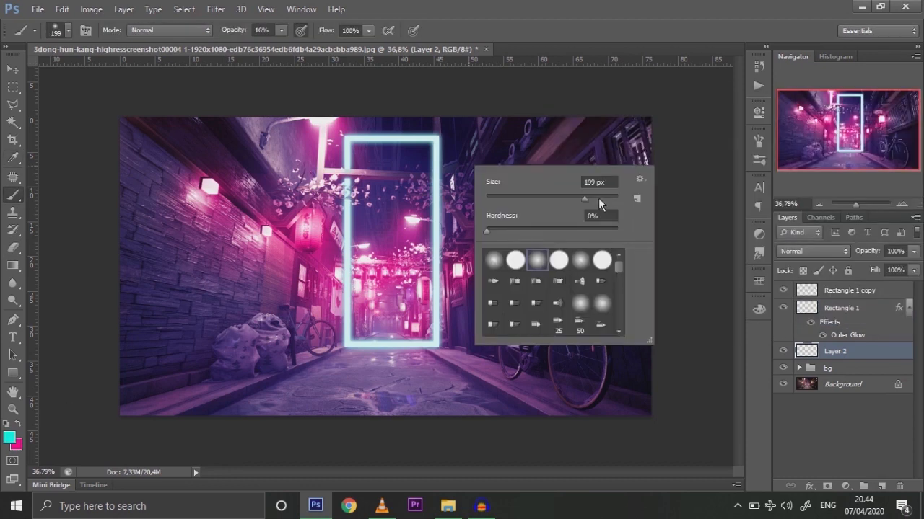
left_click(282, 31)
left_click_drag(288, 45, 299, 44)
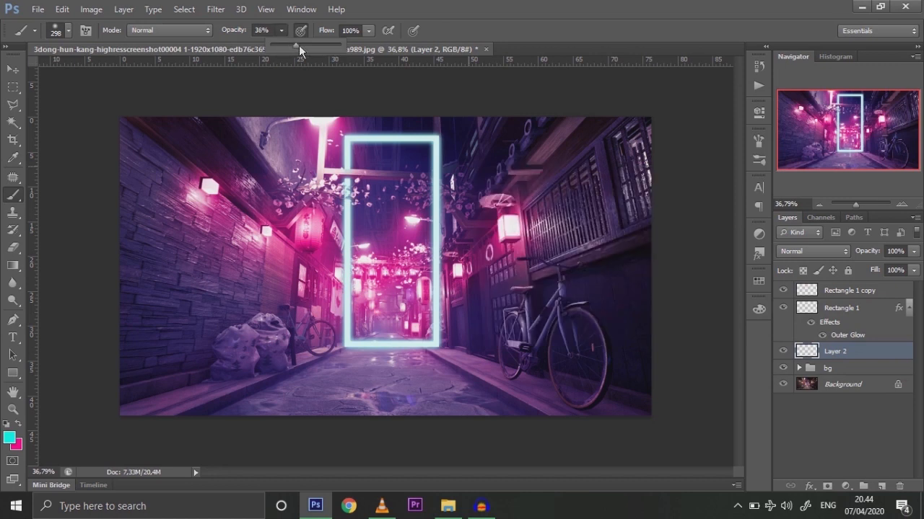
mouse_move(350, 140)
left_mouse_down()
mouse_move(346, 175)
mouse_move(442, 232)
mouse_move(425, 134)
mouse_move(355, 138)
left_mouse_up()
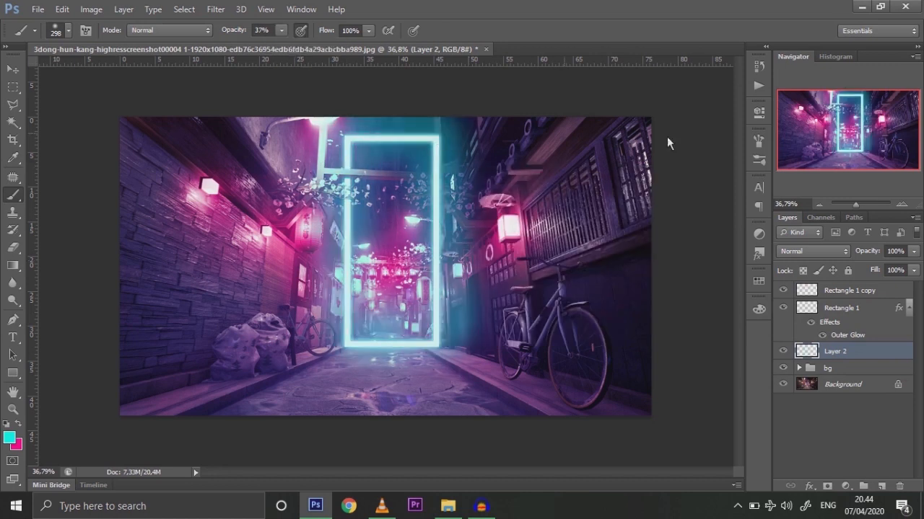
left_click(282, 34)
mouse_move(330, 156)
left_mouse_down()
mouse_move(310, 367)
mouse_move(304, 228)
mouse_move(331, 370)
mouse_move(486, 189)
mouse_move(473, 113)
mouse_move(462, 355)
left_mouse_up()
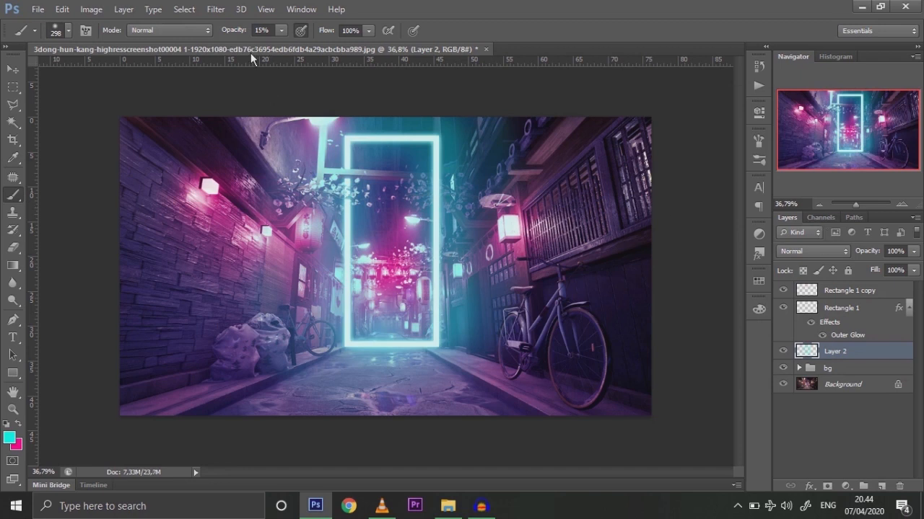
Apply a Gaussian Blur with a radius of 10 pixels to the cyan glow on Layer 2.
left_click(215, 9)
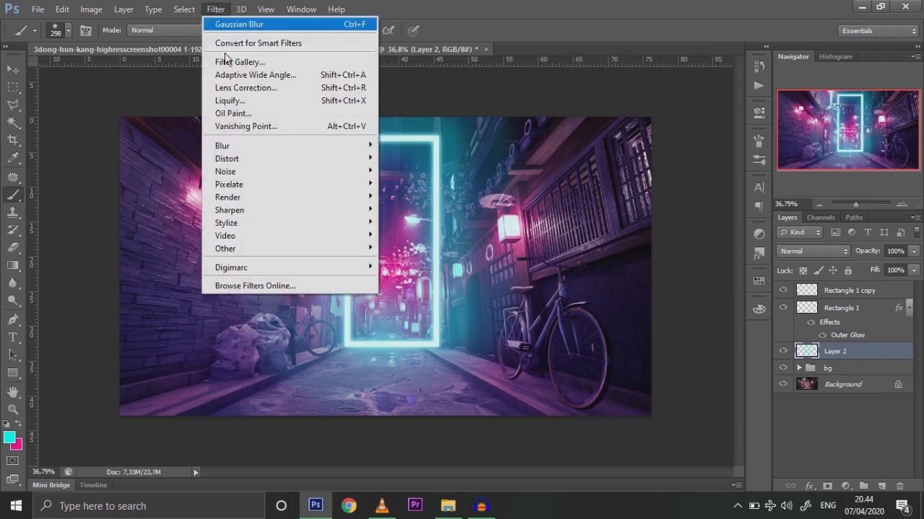
mouse_move(233, 146)
left_click(404, 241)
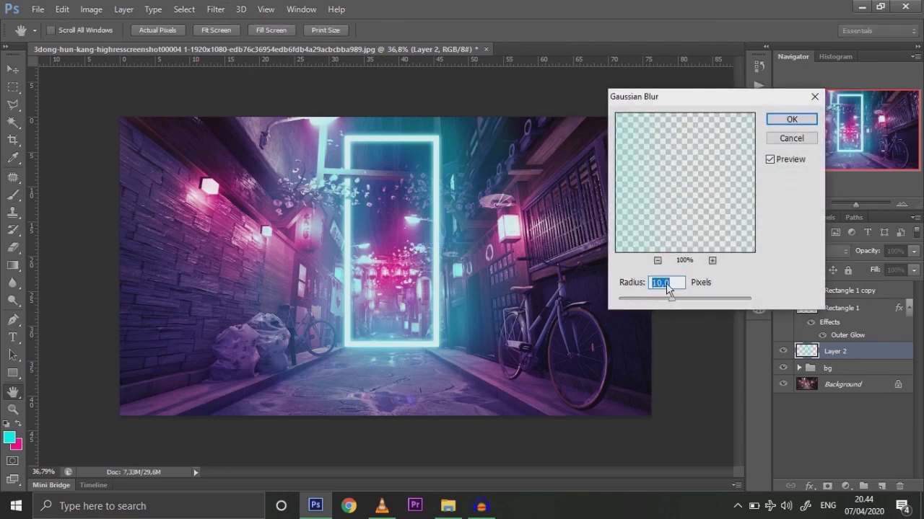
left_click(790, 120)
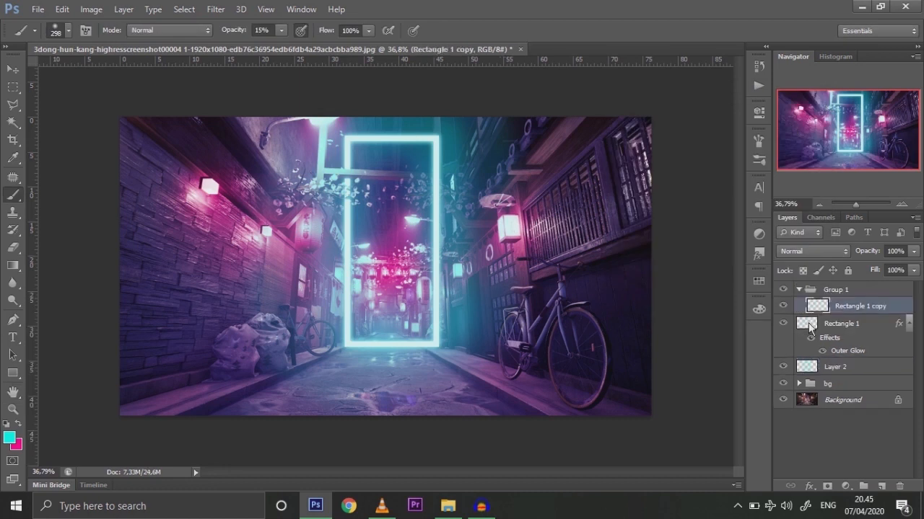
Move Rectangle 1 and Layer 2 into Group 1 with the rectangle copy, collapse the group and rename it poi2.
left_click_drag(808, 323, 818, 291)
left_click_drag(812, 367, 825, 295)
left_click(800, 290)
double_click(835, 291)
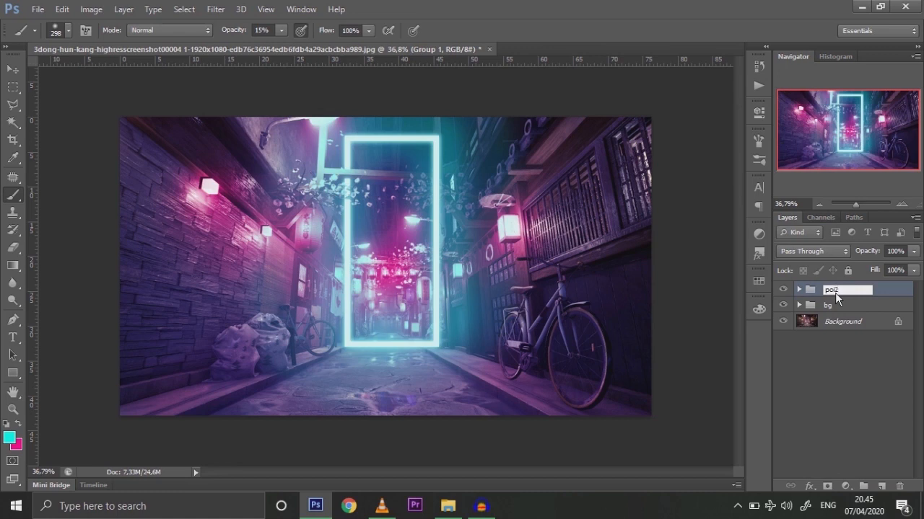
key("Return")
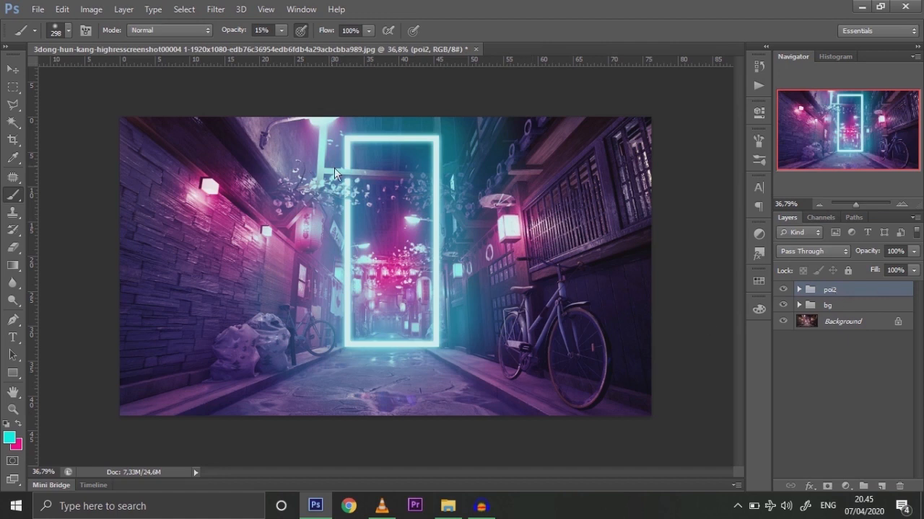
Open jiihn-kim-alice.psd from the Downloads folder and copy its Background copy character layer into the alley document.
left_click(448, 506)
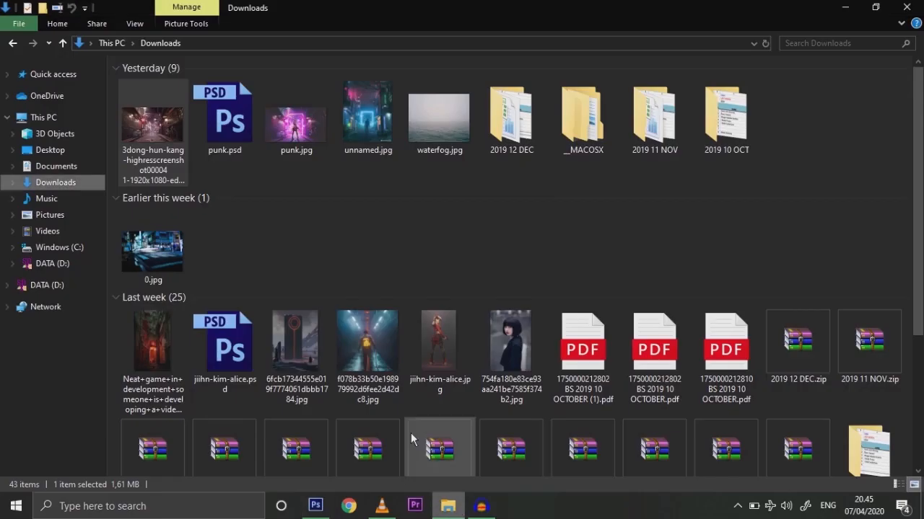
left_click_drag(224, 347, 537, 43)
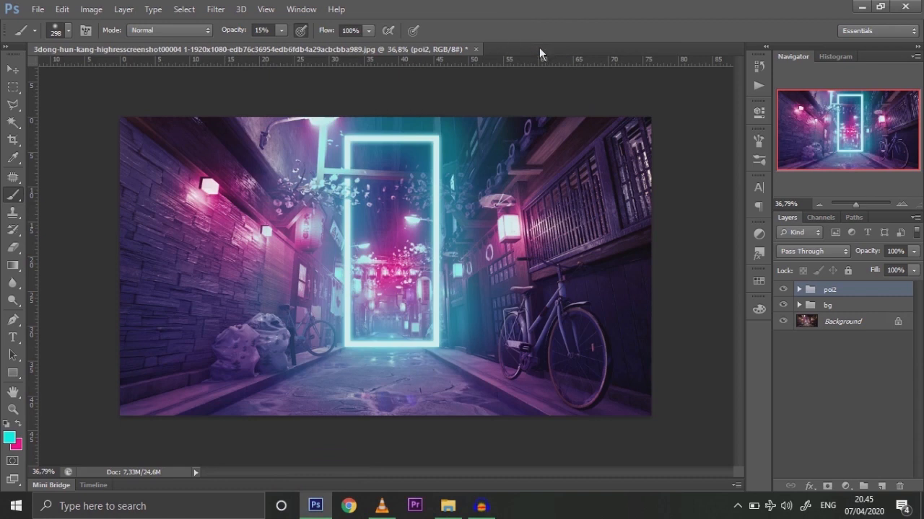
left_click(12, 69)
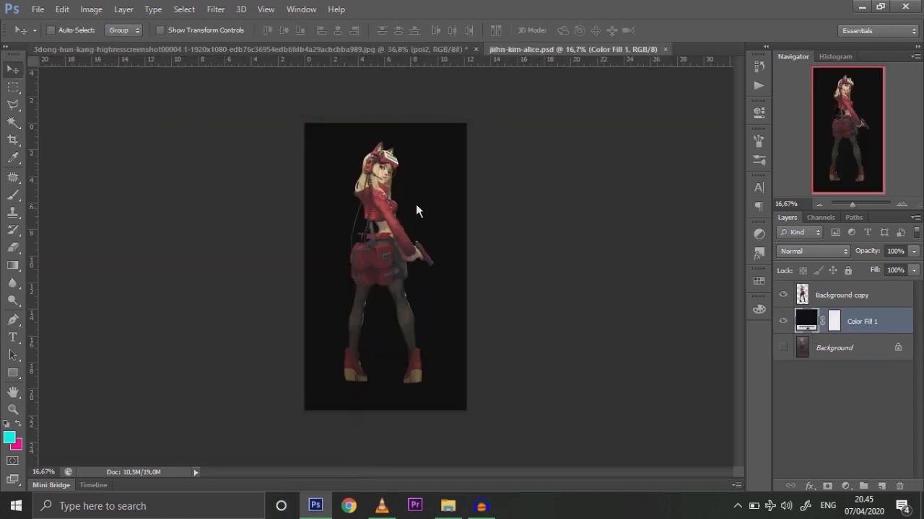
left_click(813, 302)
left_click_drag(375, 210, 373, 246)
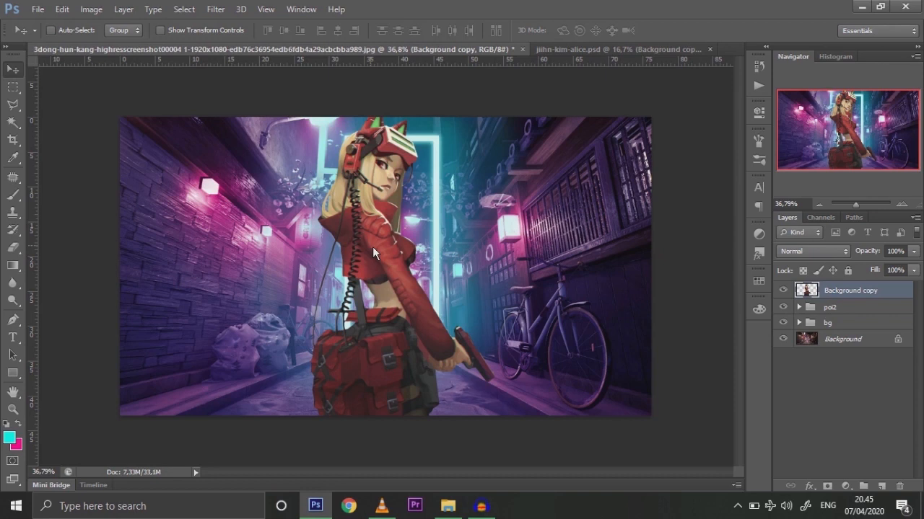
Scale the character proportionally to about 38.6% and place her standing in front of the neon frame.
key("ctrl+t")
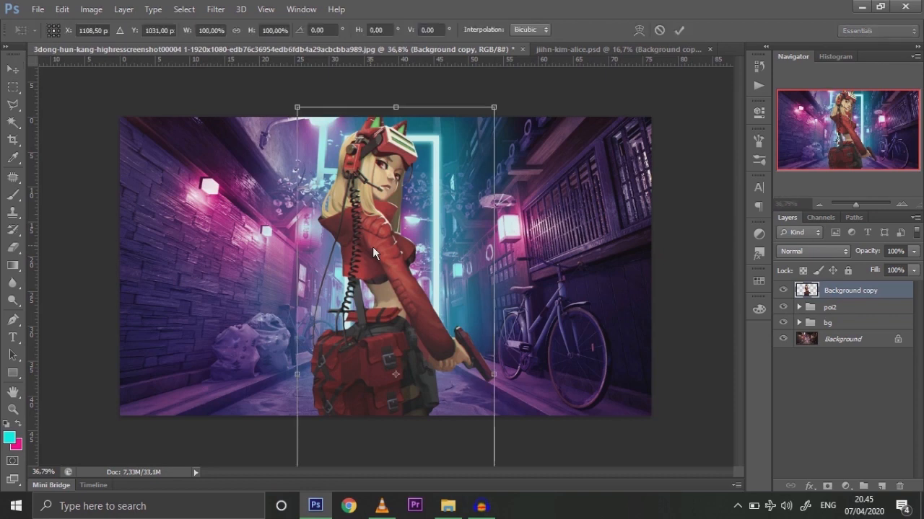
left_click_drag(496, 107, 435, 189)
mouse_move(398, 253)
left_mouse_down()
mouse_move(502, 247)
mouse_move(390, 250)
left_mouse_up()
key("Right")
key("Right")
key("Right")
key("Right")
key("Right")
key("Right")
key("Right")
key("Right")
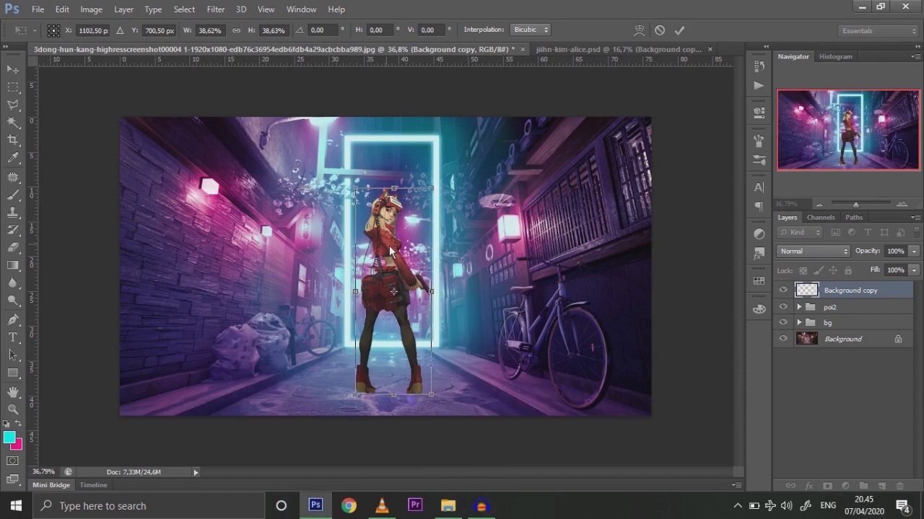
key("Return")
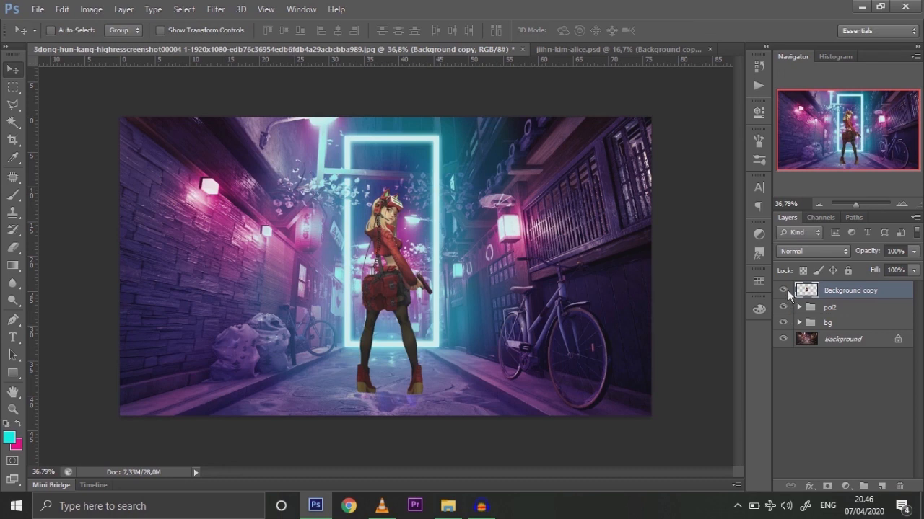
Stamp the scene without the character into a merged layer, move it above the character layer and make the character visible again.
left_click(787, 290)
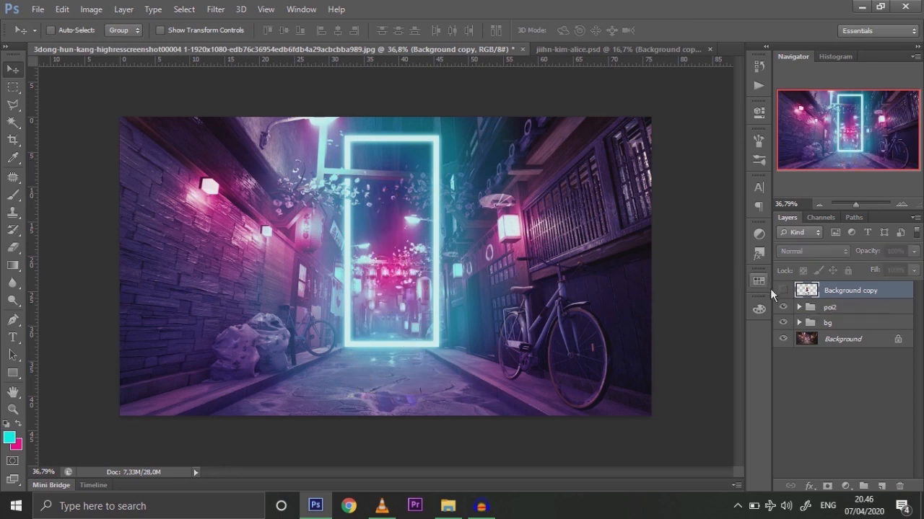
left_click(825, 311)
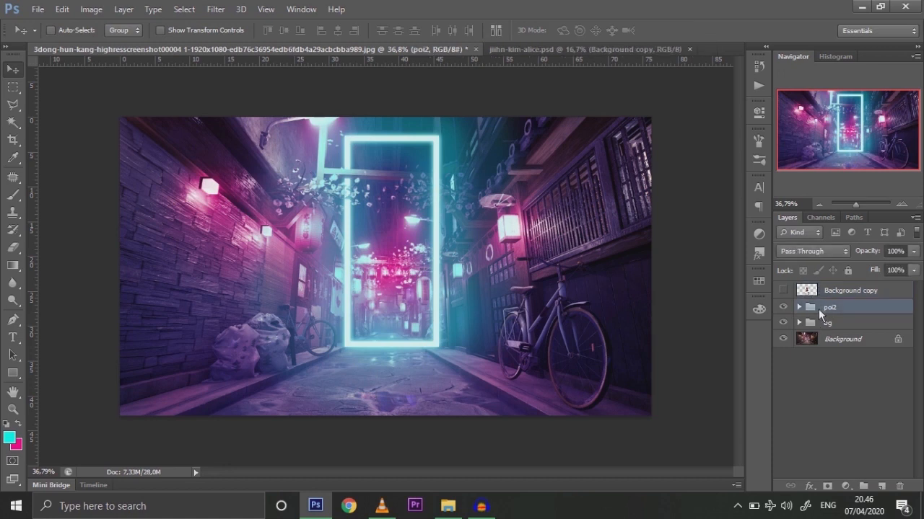
key("ctrl+alt+shift+e")
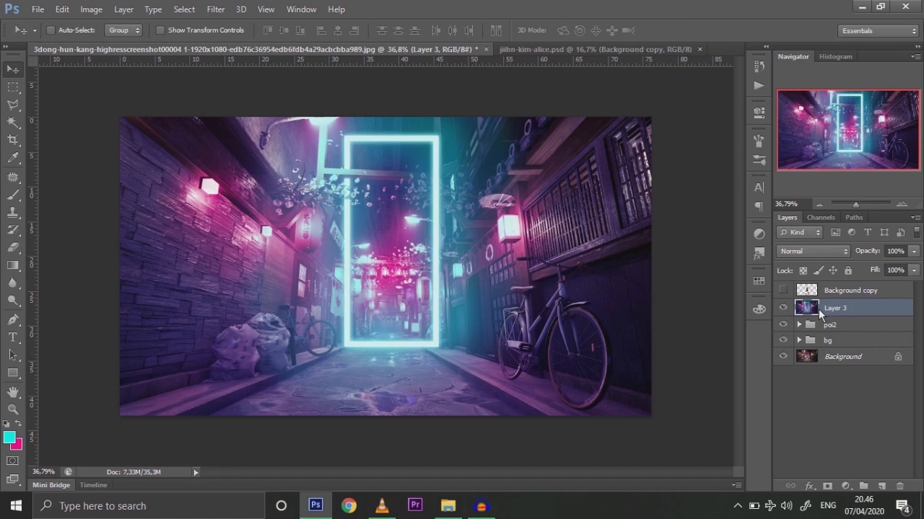
left_click_drag(818, 308, 820, 290)
left_click(784, 308)
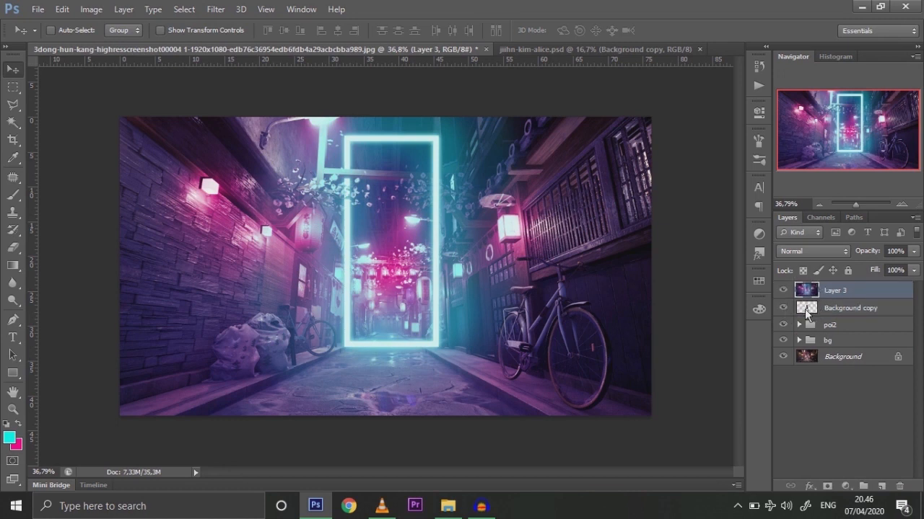
right_click(899, 296)
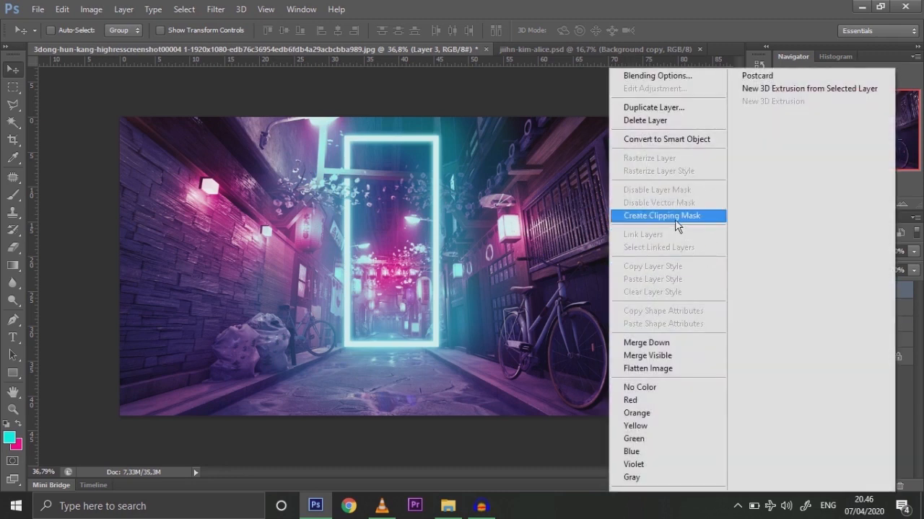
left_click(675, 215)
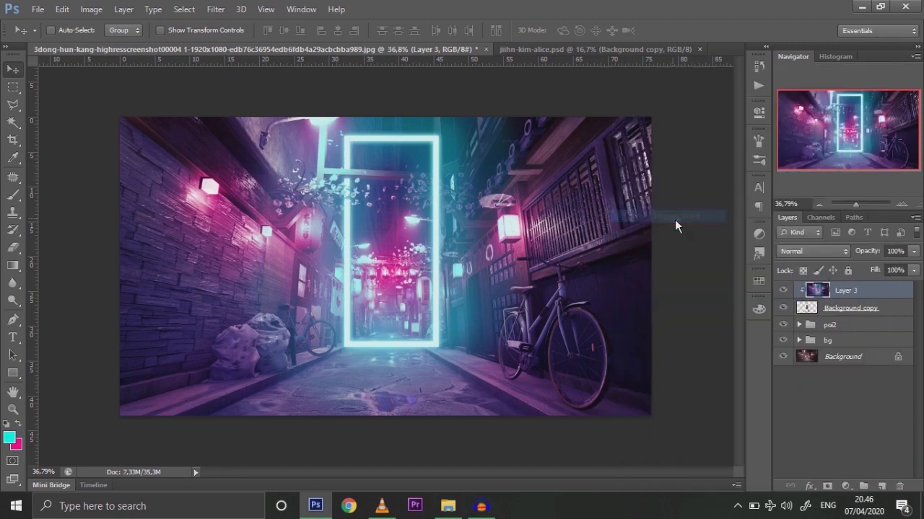
left_click(823, 296, "alt")
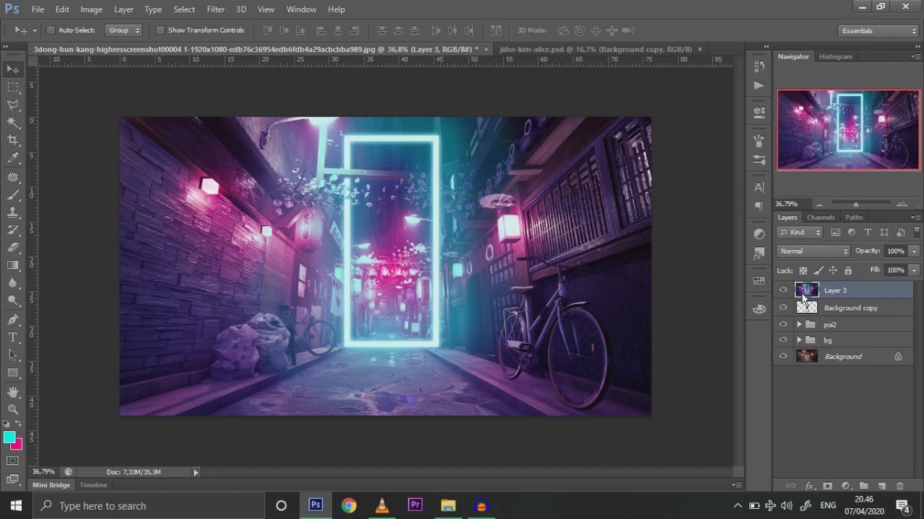
Apply a Gaussian Blur with a radius of about 19 pixels to the merged scene on Layer 3.
left_click(217, 10)
mouse_move(239, 146)
left_click(441, 209)
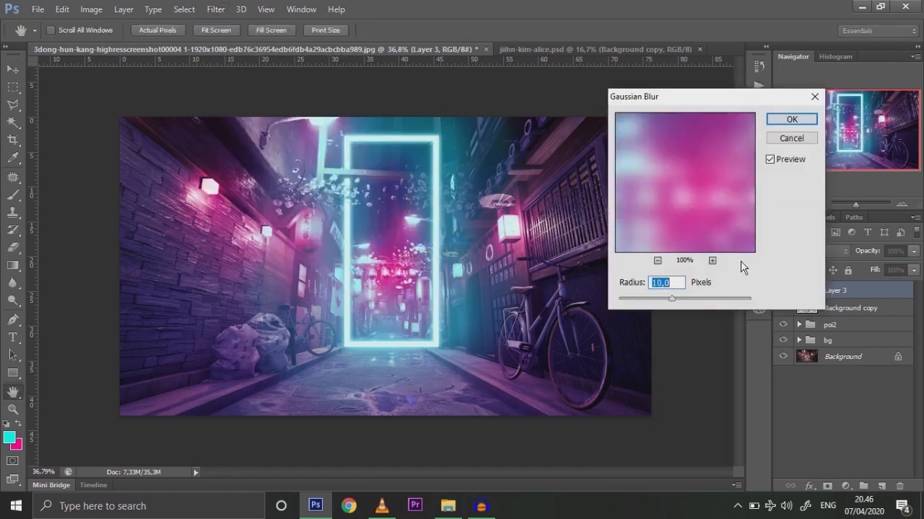
left_click(679, 300)
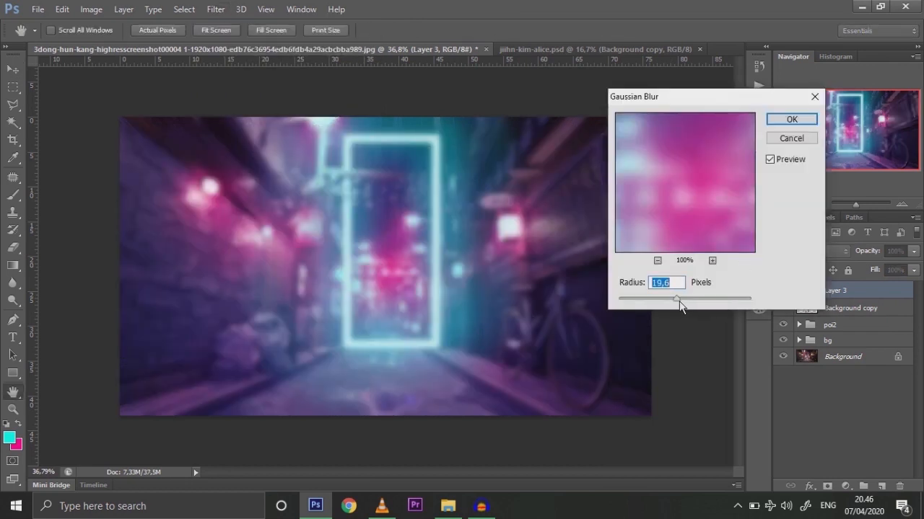
left_click(680, 281)
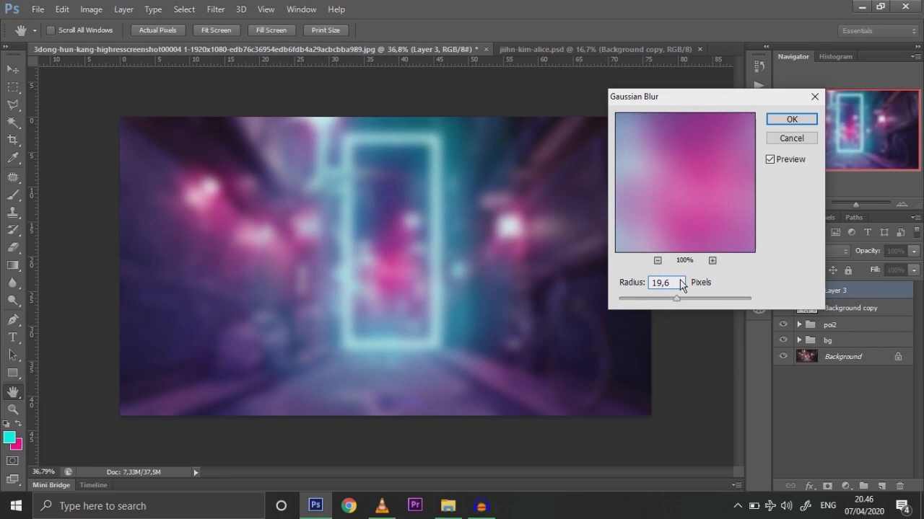
key("BackSpace")
key("BackSpace")
left_click(786, 120)
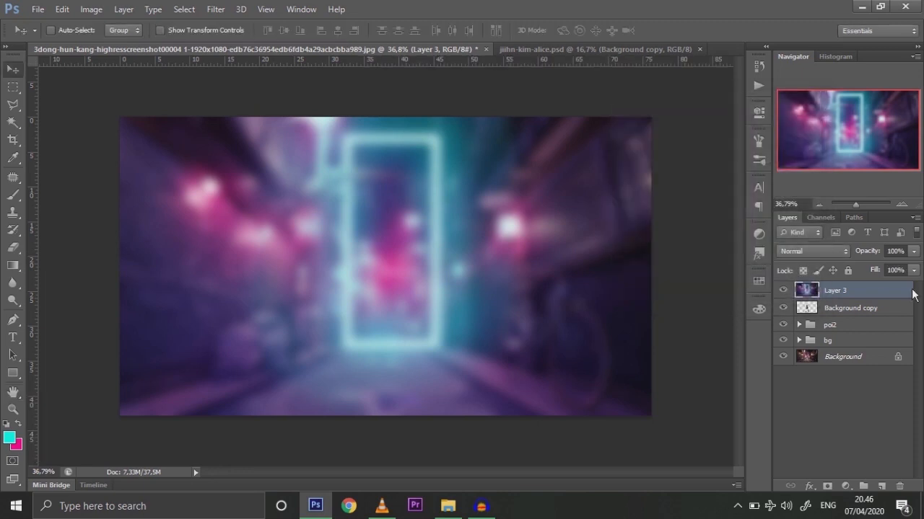
Clip the blurred Layer 3 to the character layer and set its blend mode to Overlay.
right_click(895, 292)
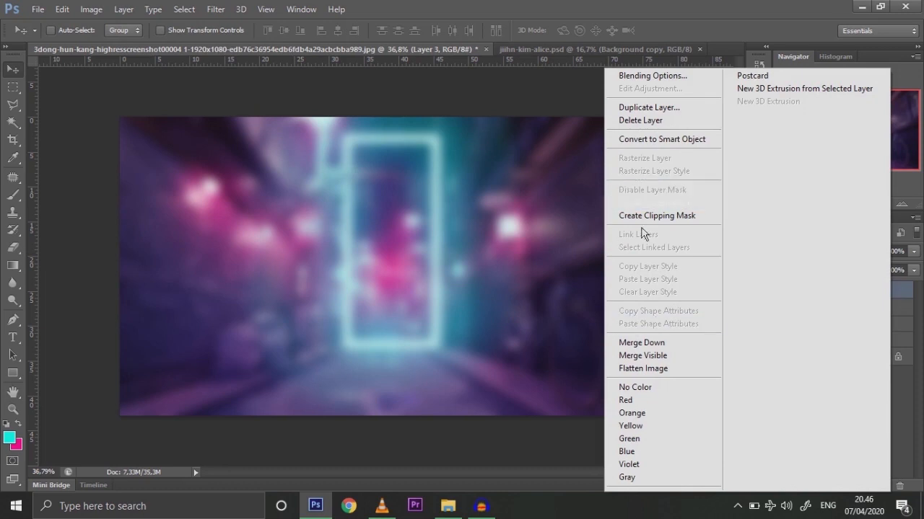
left_click(676, 216)
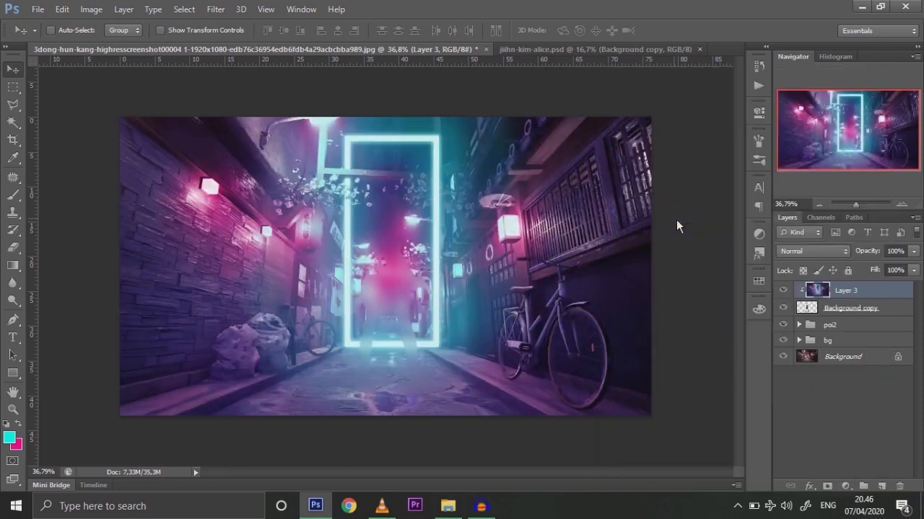
left_click(822, 251)
left_click(798, 172)
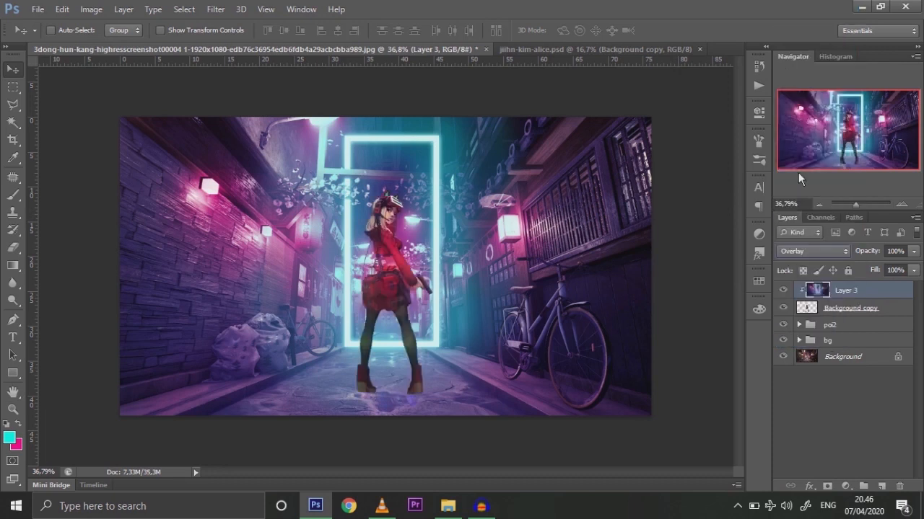
Compare the character's colouring with and without the clipped Layer 3 overlay.
left_click(788, 292)
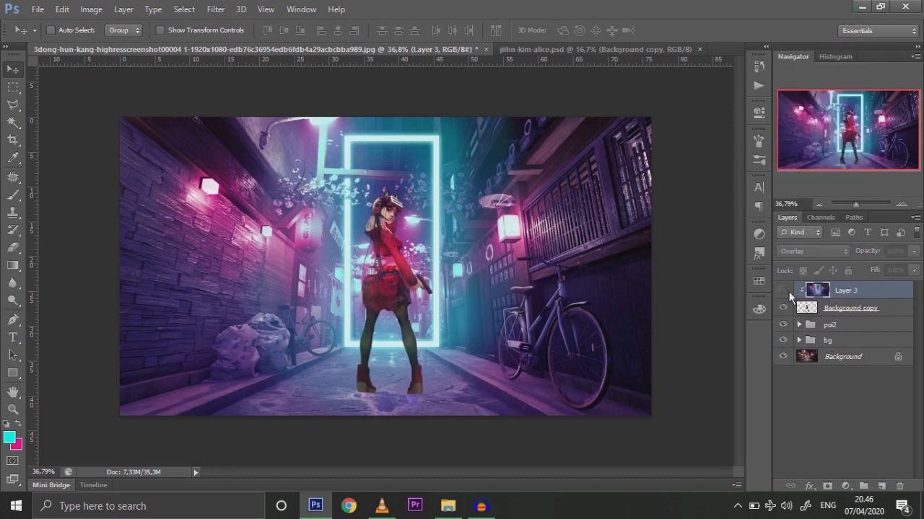
left_click(788, 291)
left_click(789, 292)
left_click(789, 291)
left_click(789, 291)
left_click(789, 291)
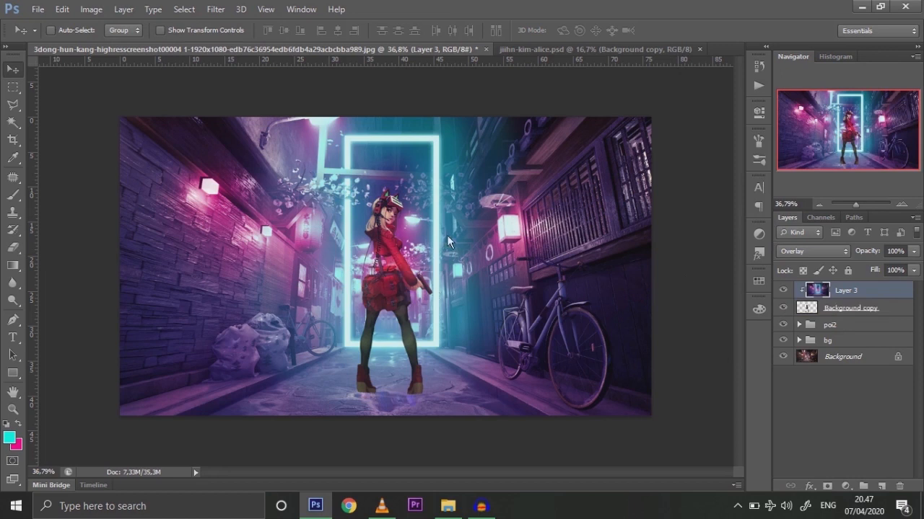
Reduce the saturation of the character layer (Background copy) to -15 with Hue/Saturation.
left_click(814, 310)
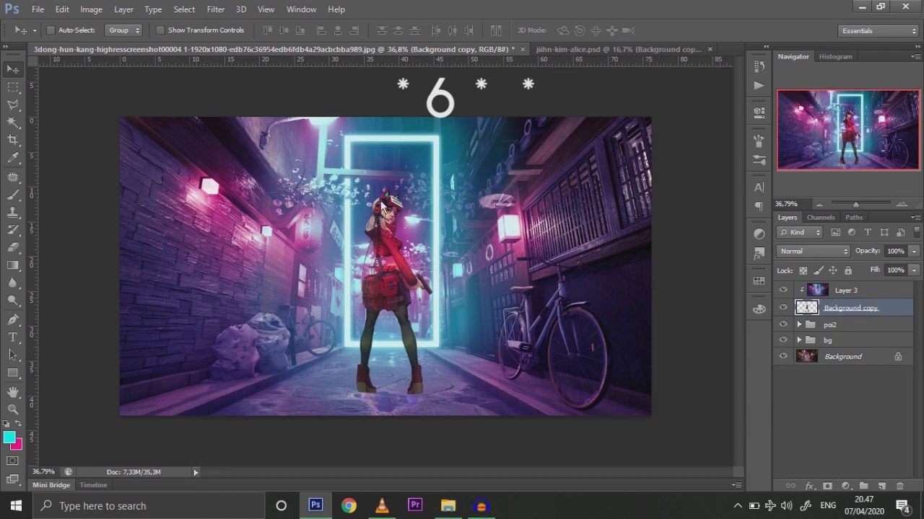
left_click(91, 9)
mouse_move(118, 49)
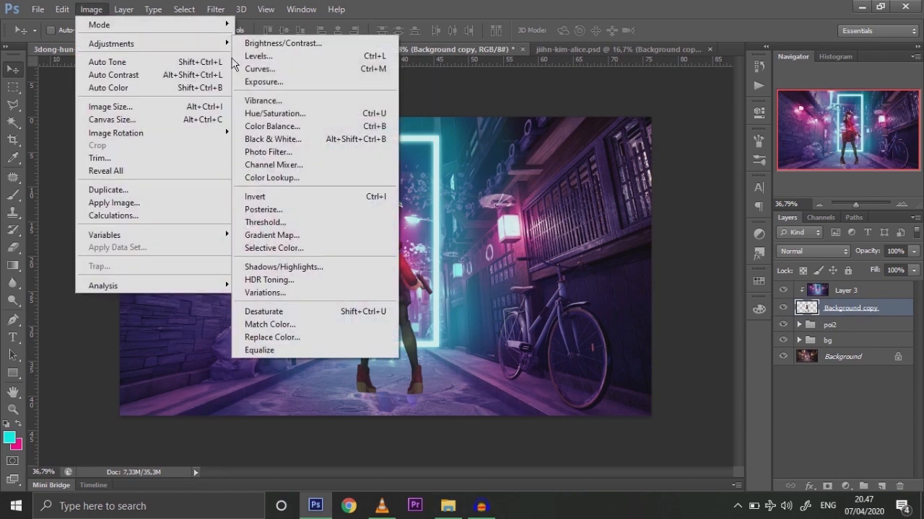
left_click(289, 113)
left_click_drag(650, 336, 634, 336)
type("-26")
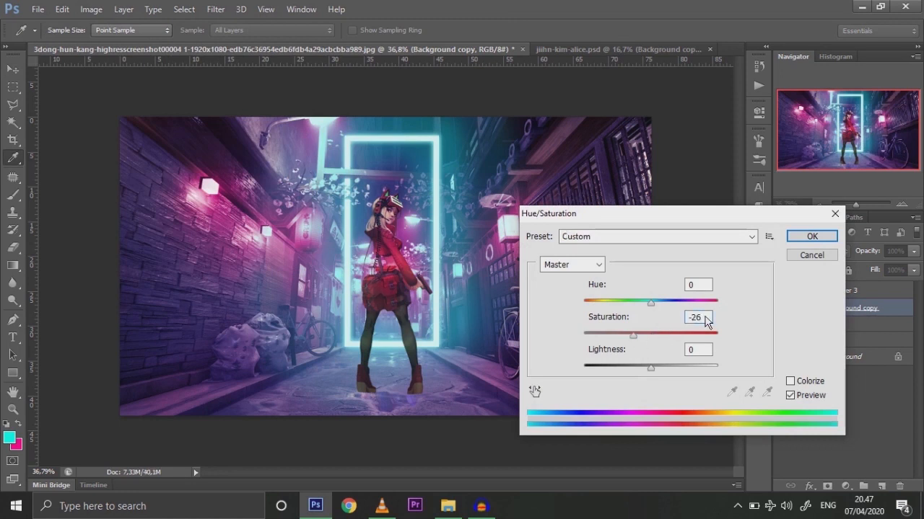
type("20")
key("BackSpace")
key("BackSpace")
type("15")
left_click(808, 240)
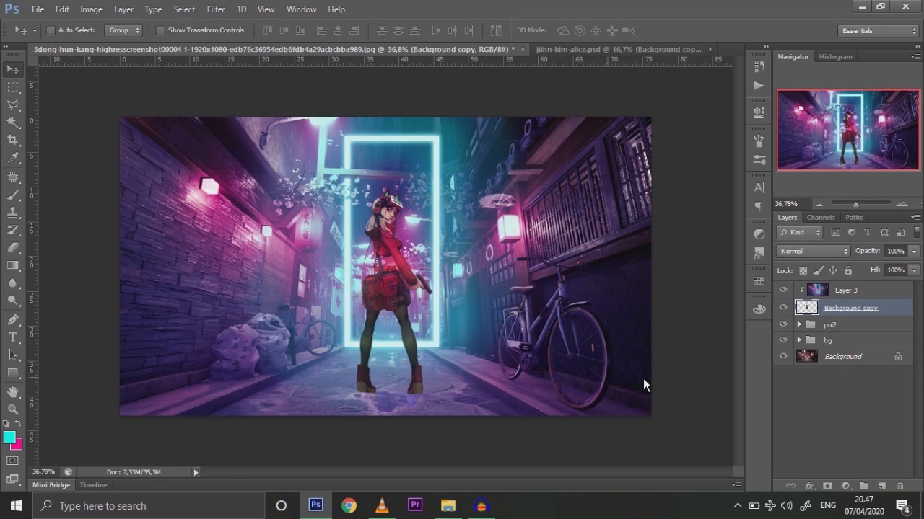
Add a new layer directly beneath the character layer and ready the Brush tool with black as the foreground colour.
left_click(815, 328)
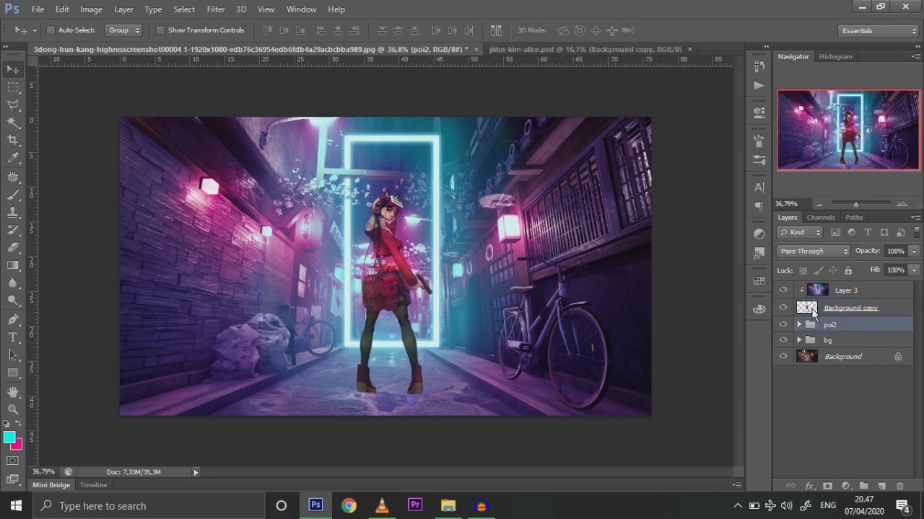
left_click(881, 486)
left_click(12, 195)
left_click(6, 425)
right_click(364, 259)
left_click(414, 290)
left_click(830, 163)
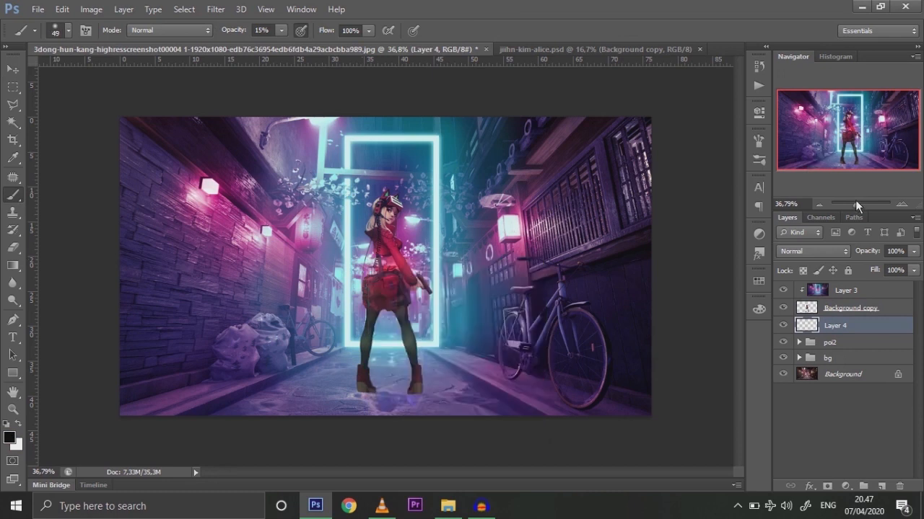
Set the brush to a hard round tip of 20 px at 63% opacity for shadow painting at the character's feet.
left_click_drag(855, 203, 859, 205)
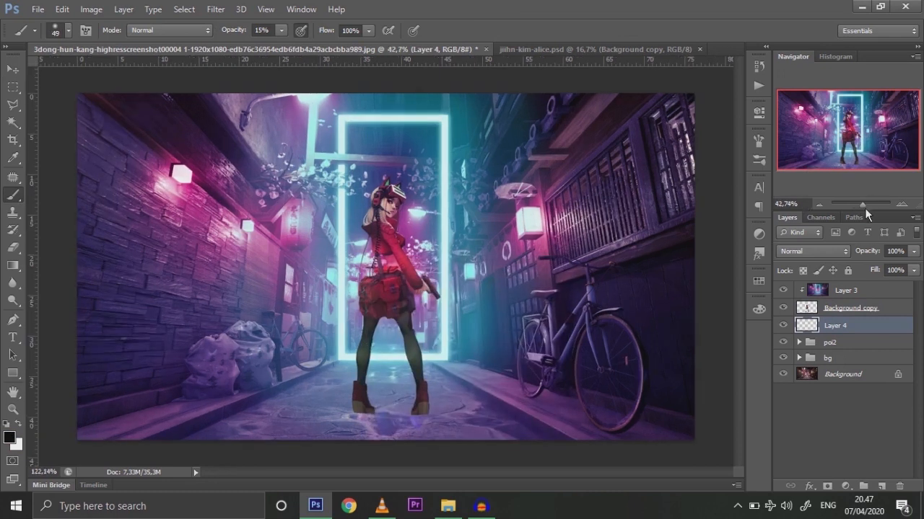
left_click(863, 204)
left_click_drag(863, 163, 851, 178)
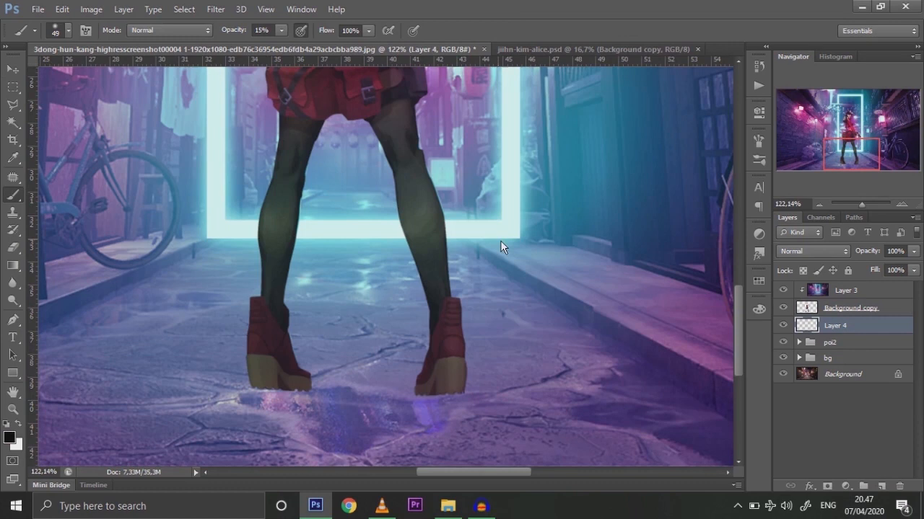
scroll(500, 240, "down", 2)
right_click(505, 254)
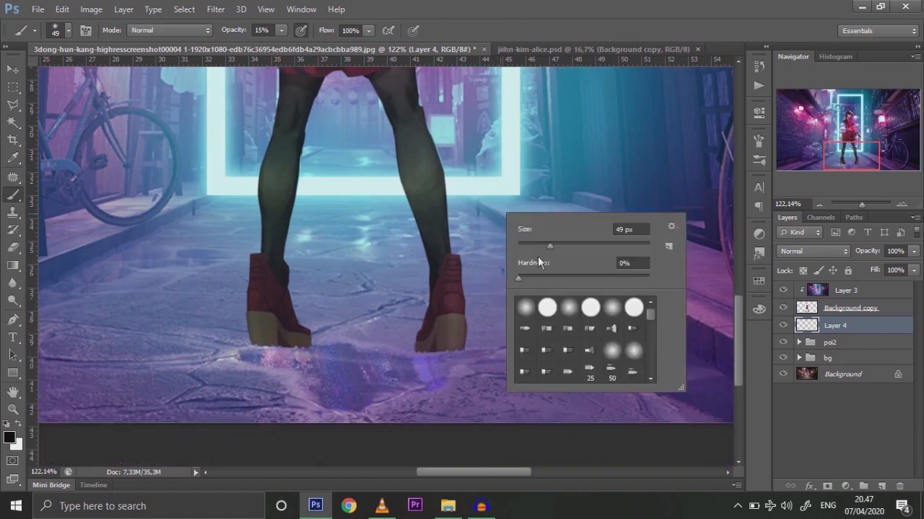
left_click(550, 309)
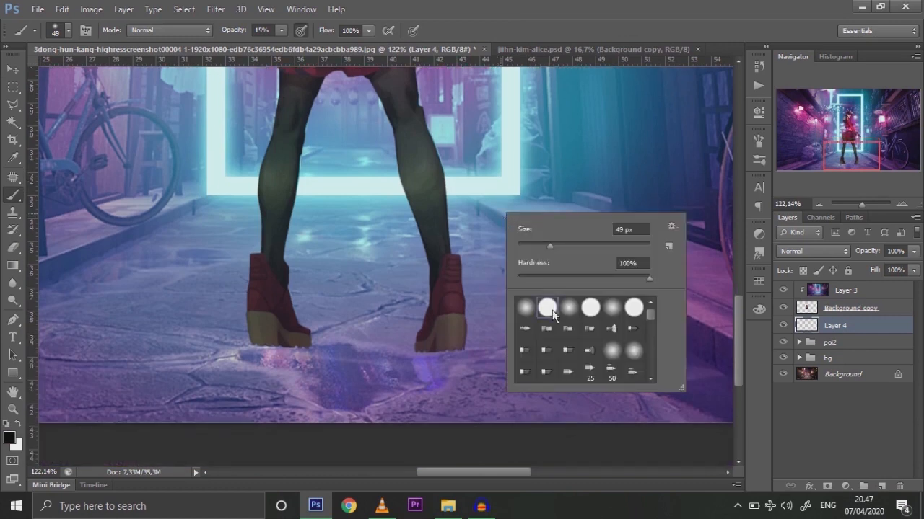
left_click(541, 247)
left_click_drag(534, 245, 526, 246)
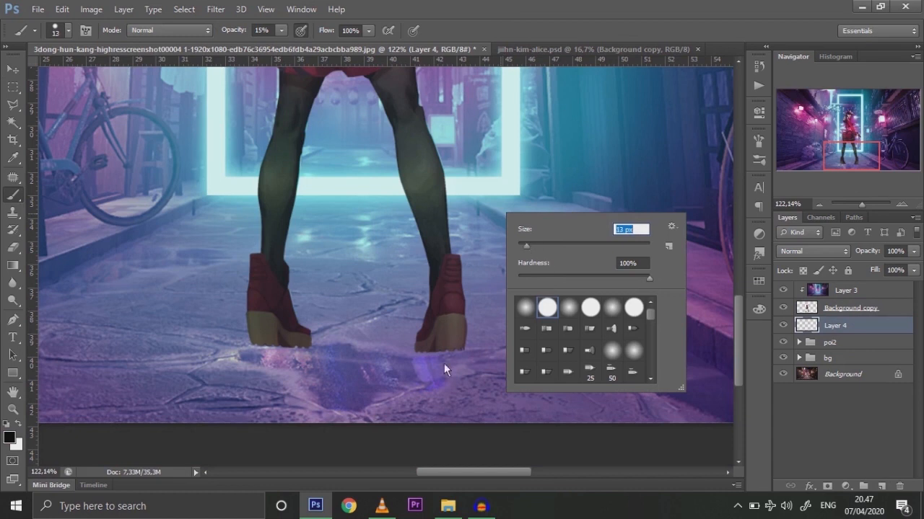
left_click(286, 31)
left_click_drag(290, 45, 316, 42)
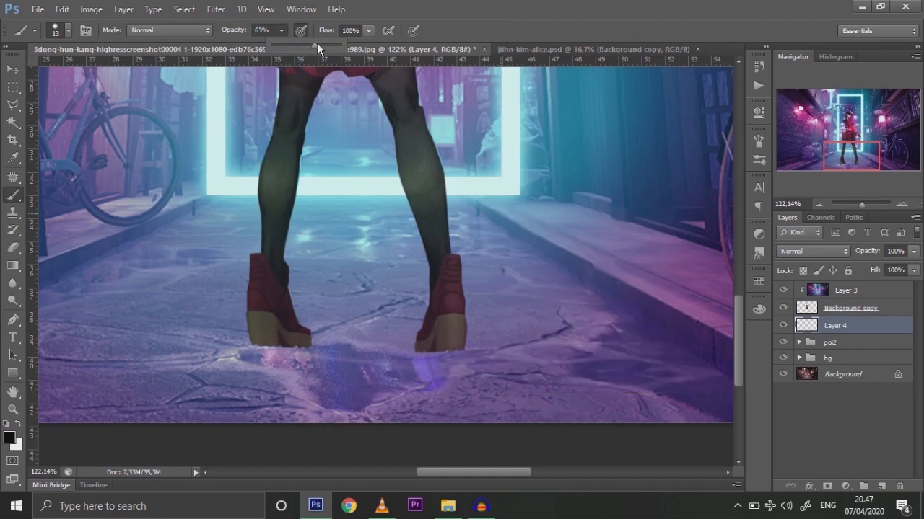
right_click(605, 232)
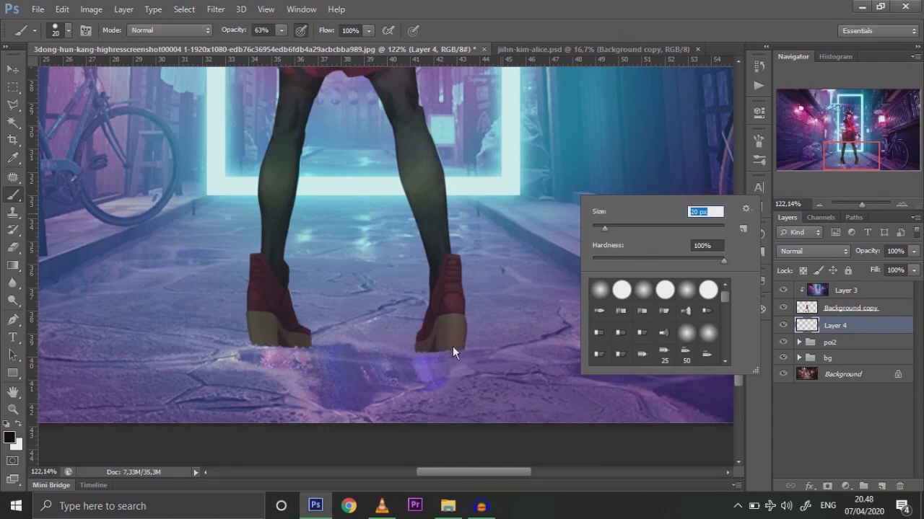
key("Return")
Paint dark shadows on Layer 4 from under both shoes down to the lower edge of the image.
left_click_drag(443, 352, 469, 417)
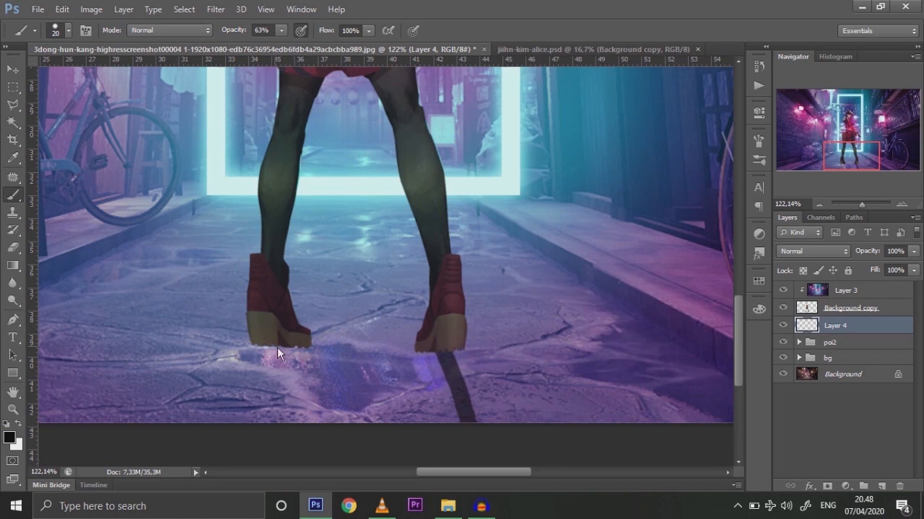
left_click_drag(277, 347, 248, 437)
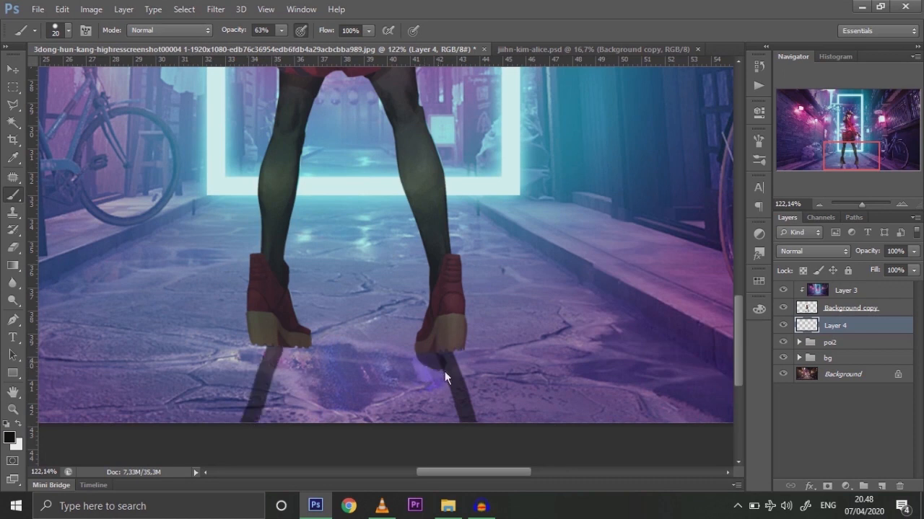
left_click_drag(454, 353, 470, 419)
left_click_drag(453, 365, 462, 434)
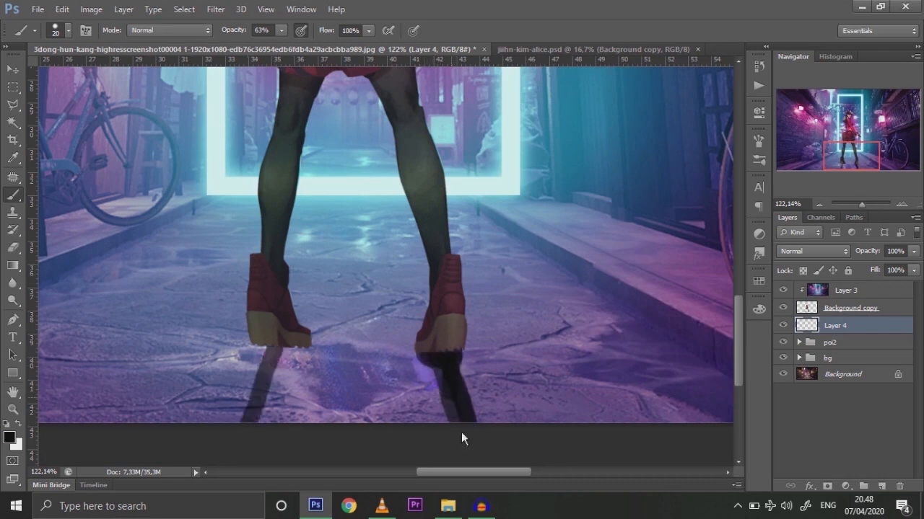
left_click_drag(262, 359, 249, 404)
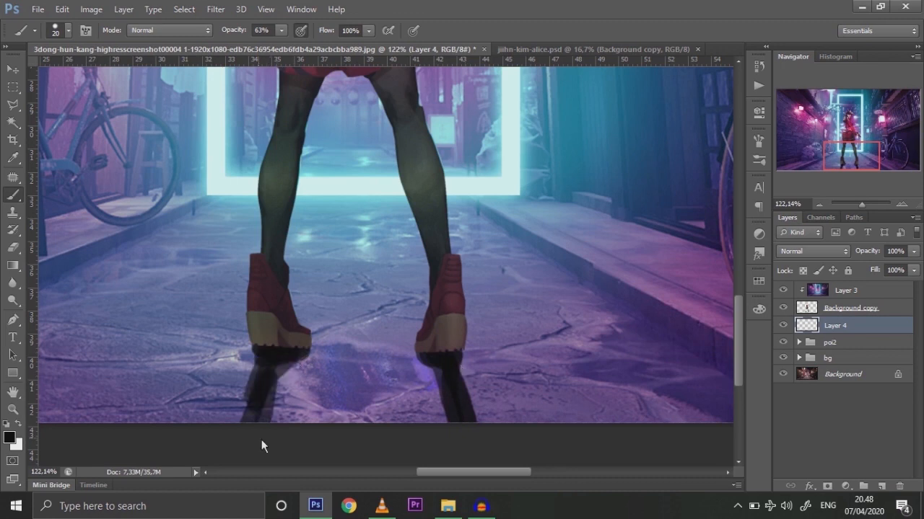
Paint fainter shadows fanning outward from both shoes with a 25 px brush at 29% opacity.
right_click(459, 349)
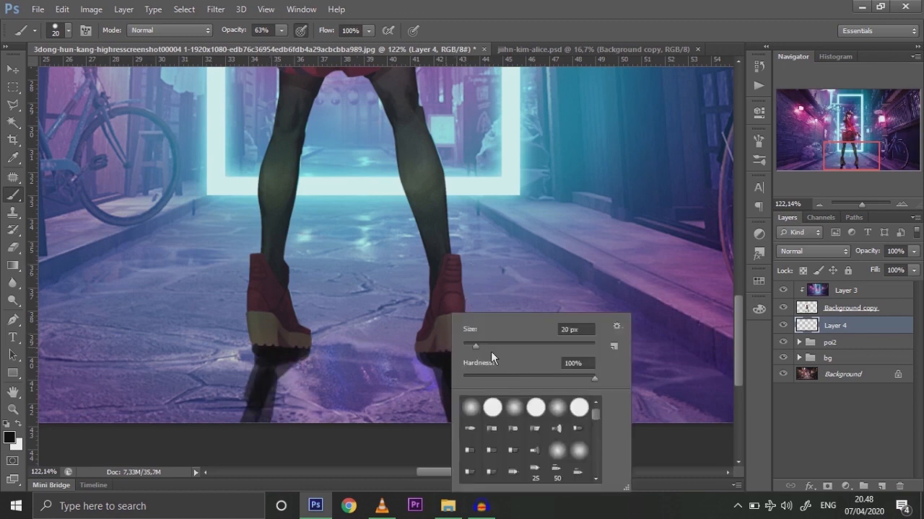
left_click_drag(481, 346, 485, 346)
left_click(441, 362)
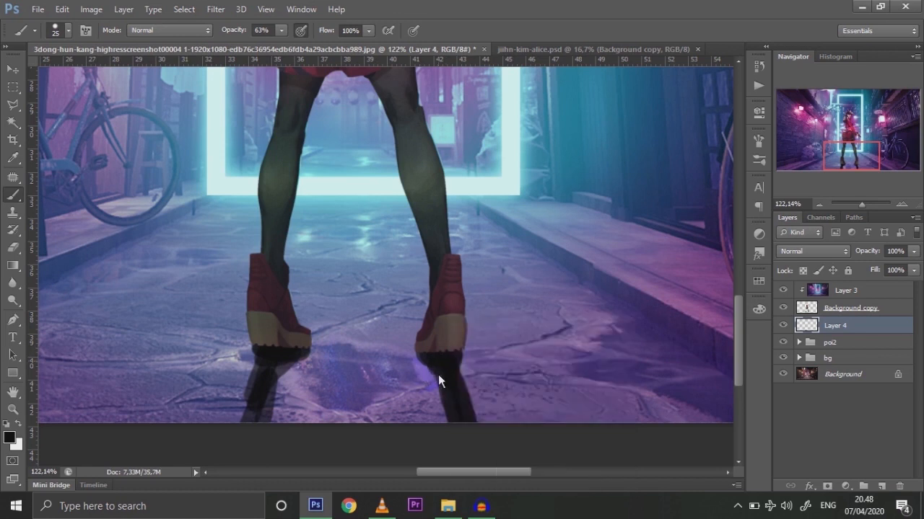
key("ctrl+z")
left_click(281, 29)
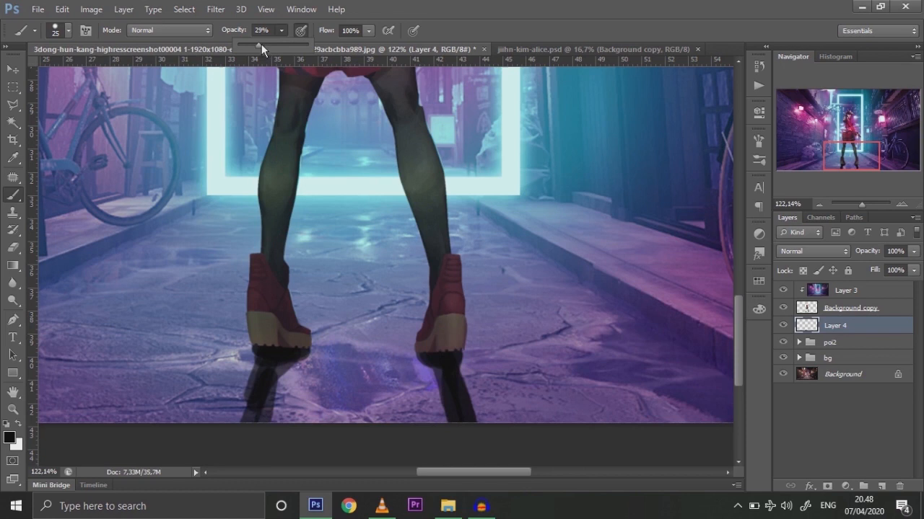
mouse_move(436, 364)
left_mouse_down()
mouse_move(419, 453)
mouse_move(450, 368)
mouse_move(512, 430)
left_mouse_up()
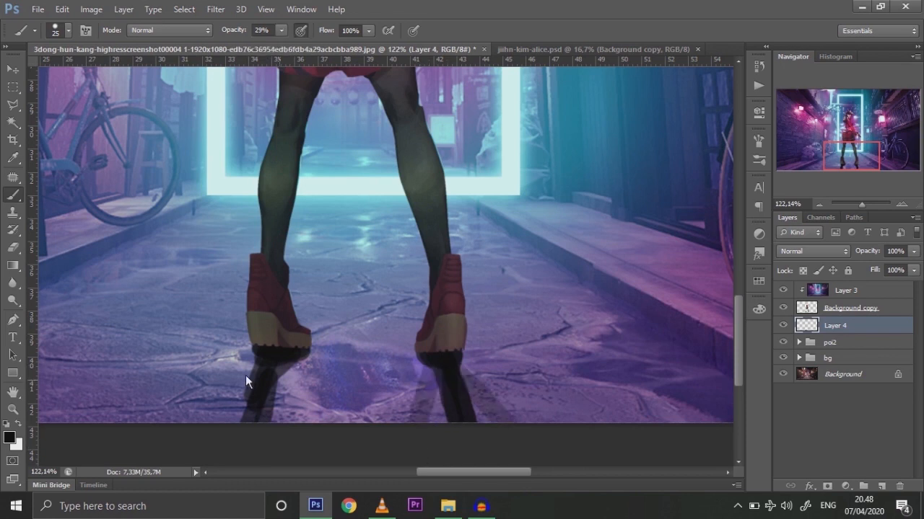
left_click_drag(299, 362, 326, 440)
left_click_drag(273, 357, 206, 424)
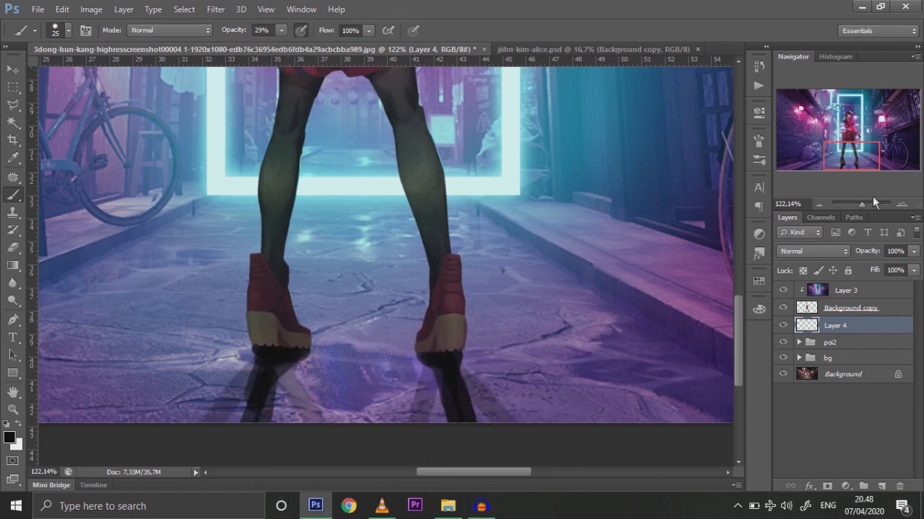
Add an Exposure adjustment layer above Layer 3 and lower its exposure to about -2.4.
left_click(859, 204)
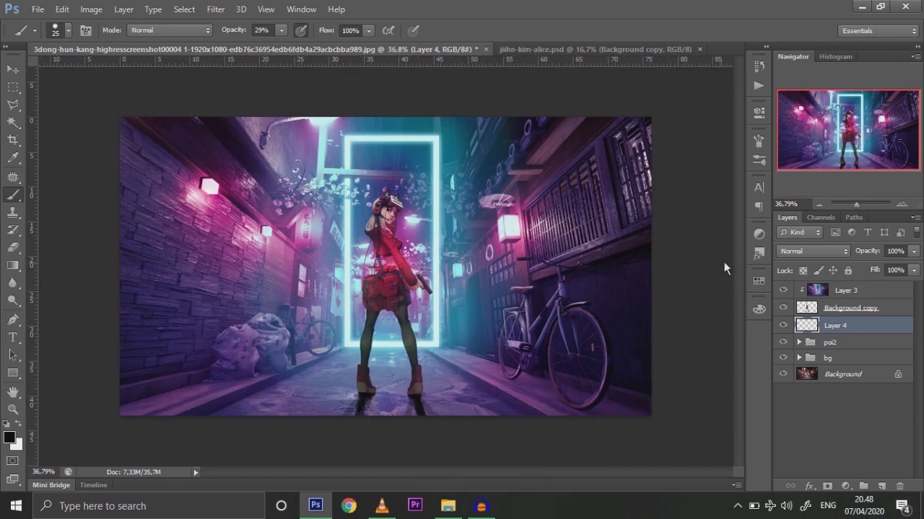
left_click(815, 252)
left_click(815, 295)
left_click(816, 295)
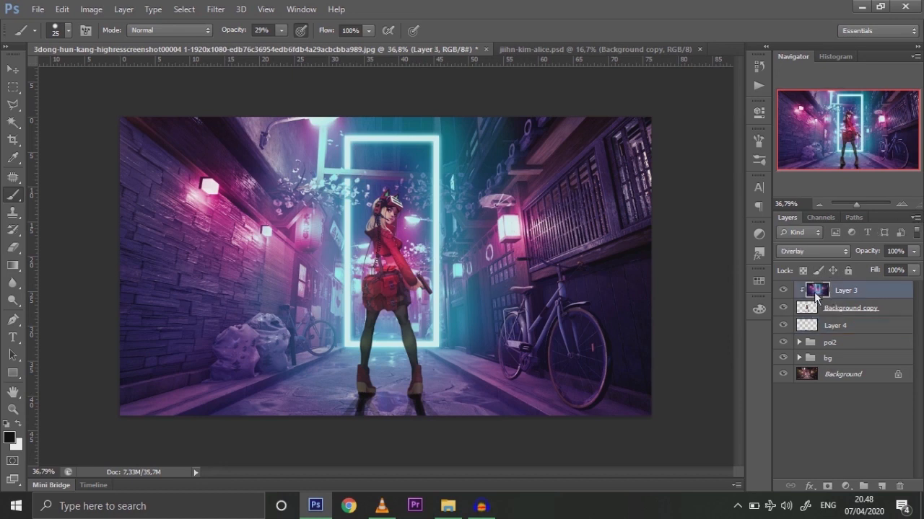
left_click(846, 486)
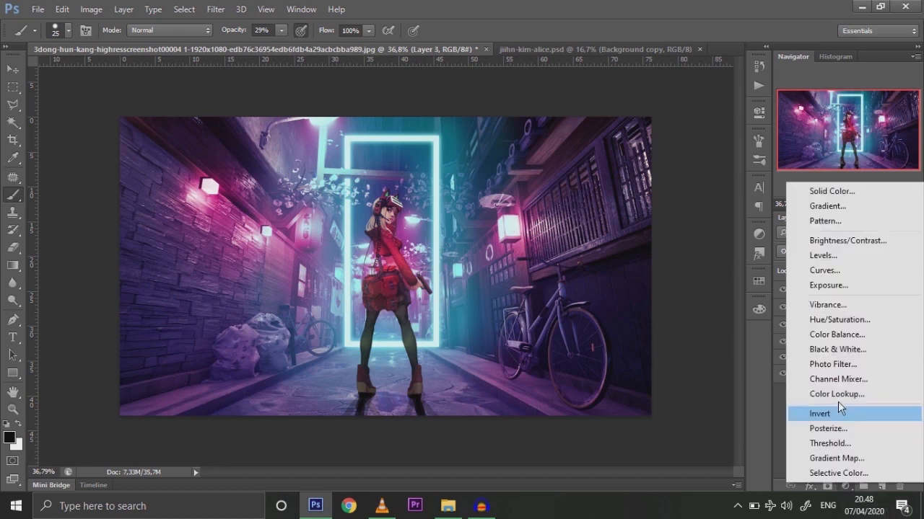
left_click(829, 285)
left_click_drag(638, 181, 617, 182)
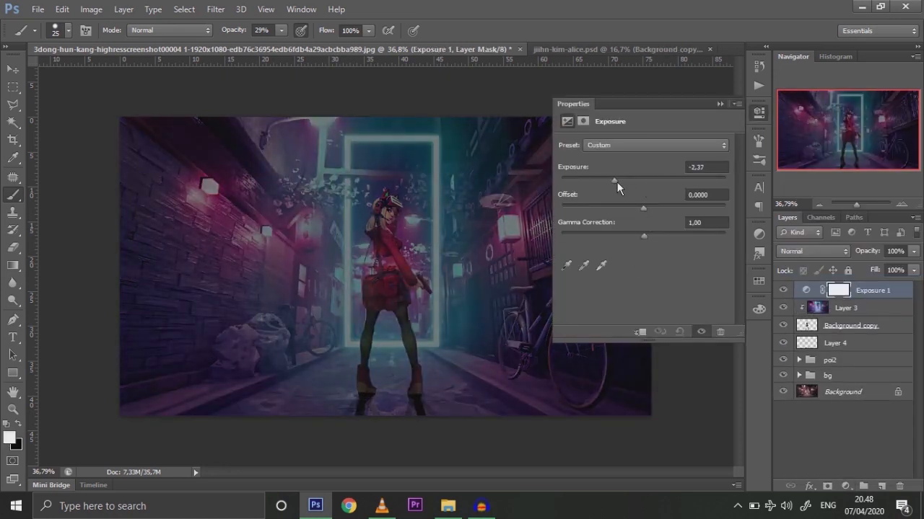
left_click(721, 105)
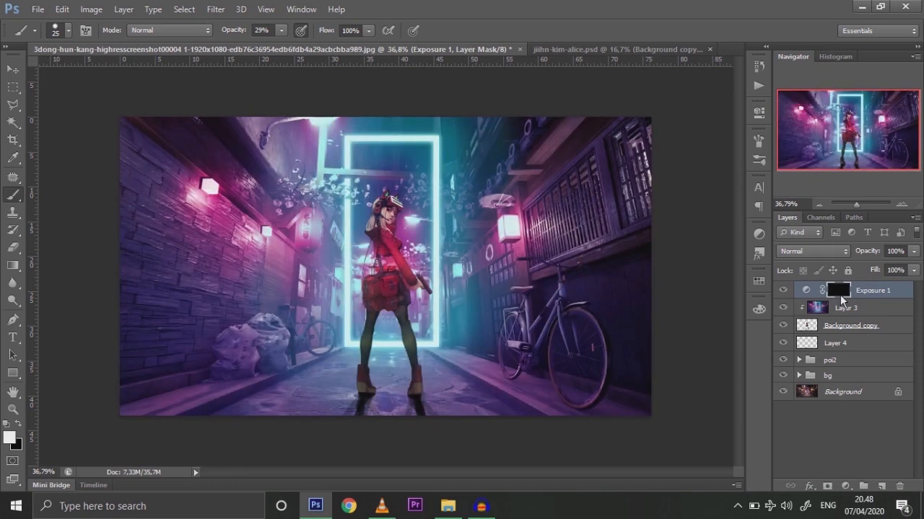
Clip the Exposure adjustment to the character and invert its black mask back to white.
right_click(880, 296)
left_click(678, 215)
key("ctrl+i")
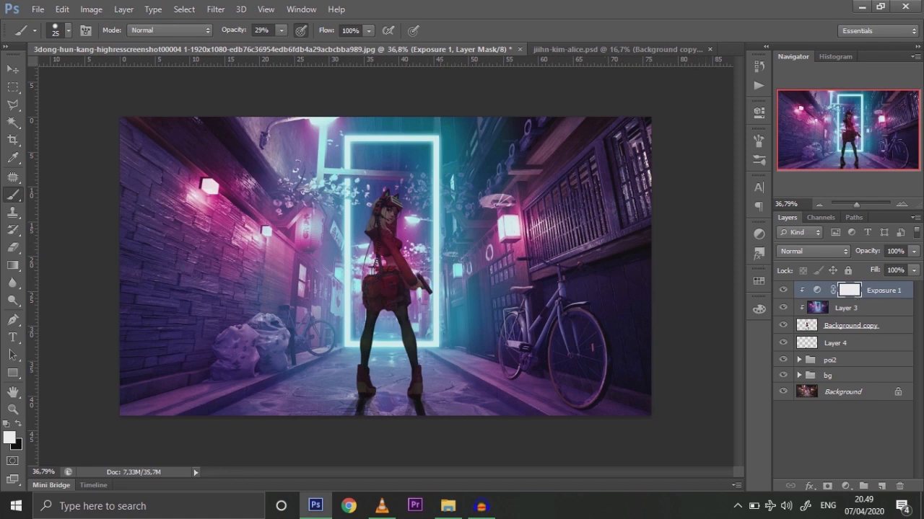
Lower the opacity of the Exposure adjustment layer to 64%.
left_click(913, 251)
left_click_drag(914, 267, 900, 273)
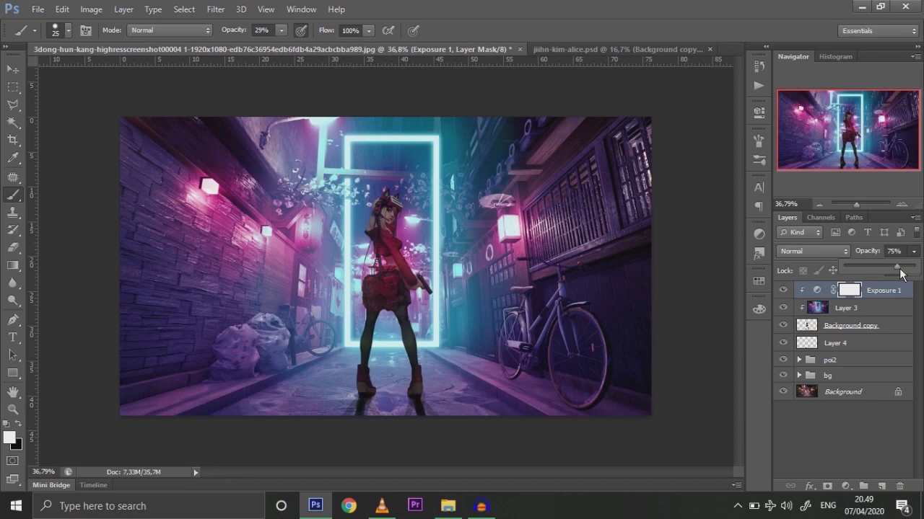
left_click_drag(900, 272, 892, 273)
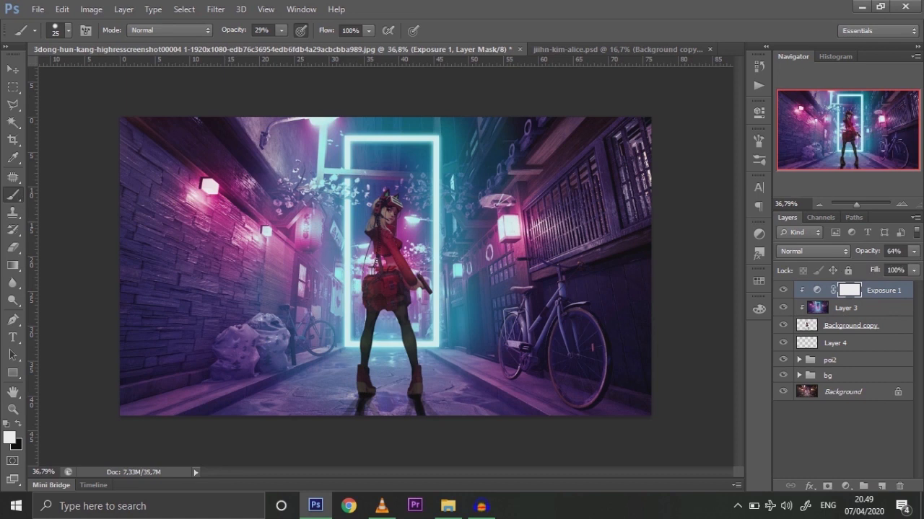
Paint black on the Exposure mask over the character's head and upper body with a large soft brush to restore the light.
left_click(18, 430)
right_click(325, 305)
left_click(391, 402)
left_click(411, 337)
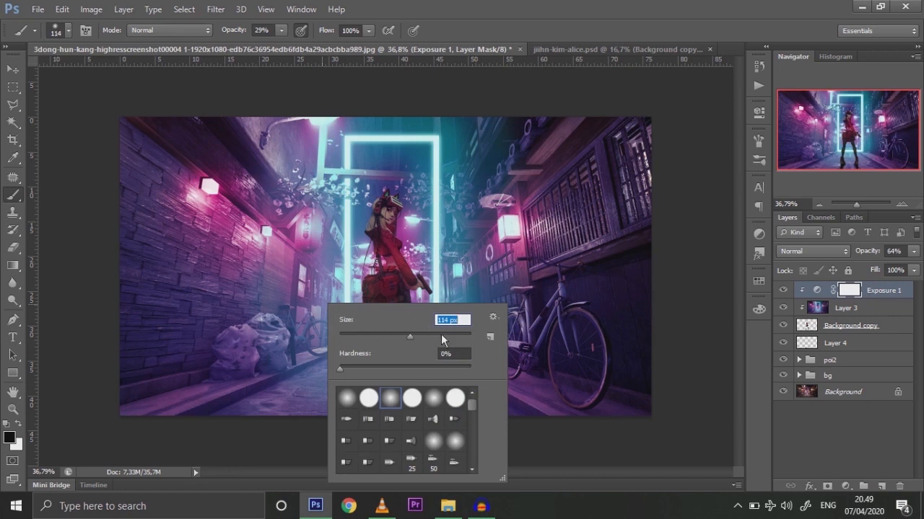
left_click_drag(448, 335, 451, 336)
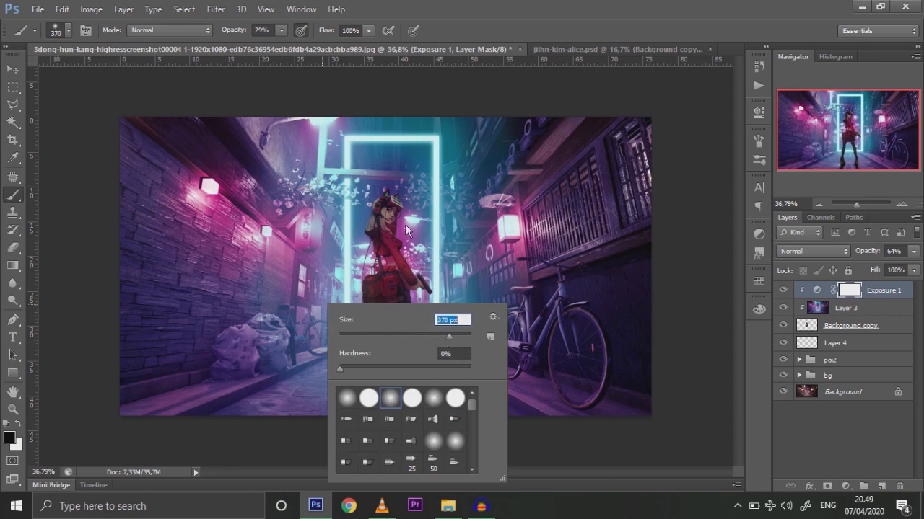
left_click(454, 337)
left_click(318, 250)
mouse_move(379, 189)
left_mouse_down()
mouse_move(383, 214)
mouse_move(380, 185)
mouse_move(333, 264)
left_mouse_up()
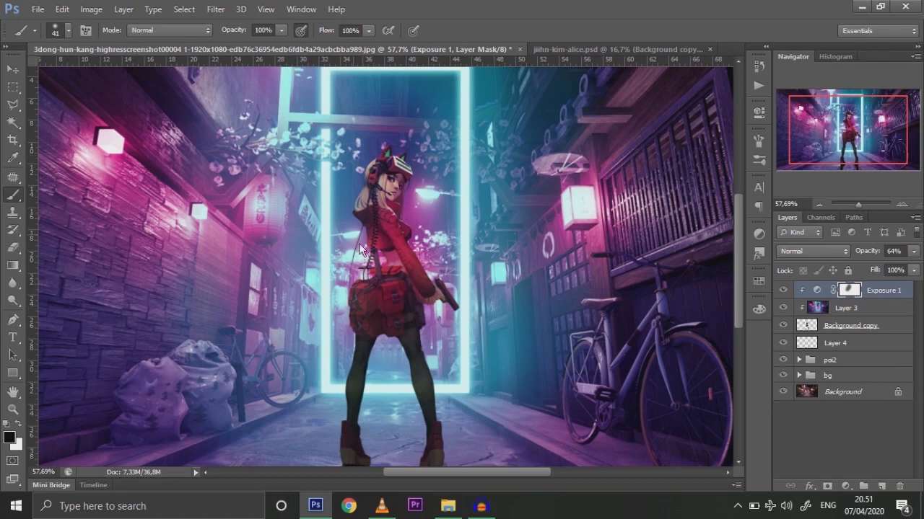
Add a Curves adjustment layer on top of the stack and raise the RGB curve's midtones to brighten the scene.
left_click(849, 487)
left_click(837, 274)
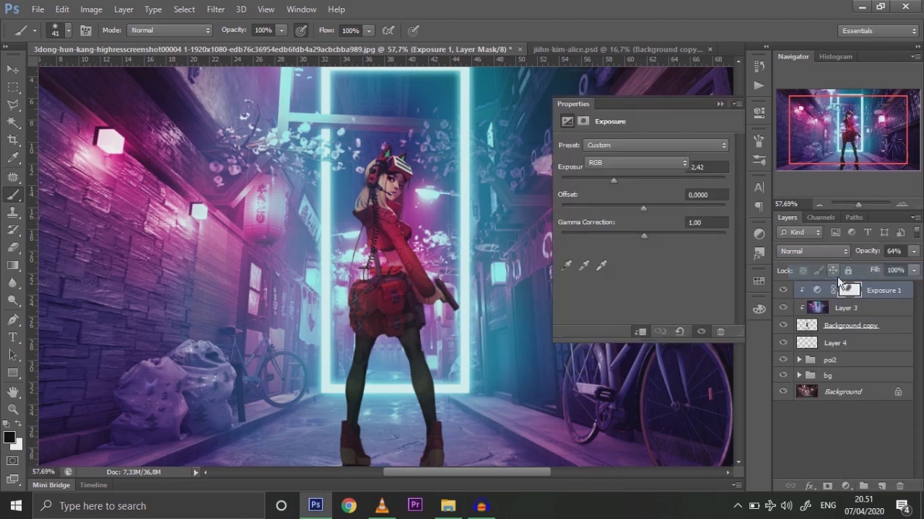
left_click_drag(658, 243, 642, 231)
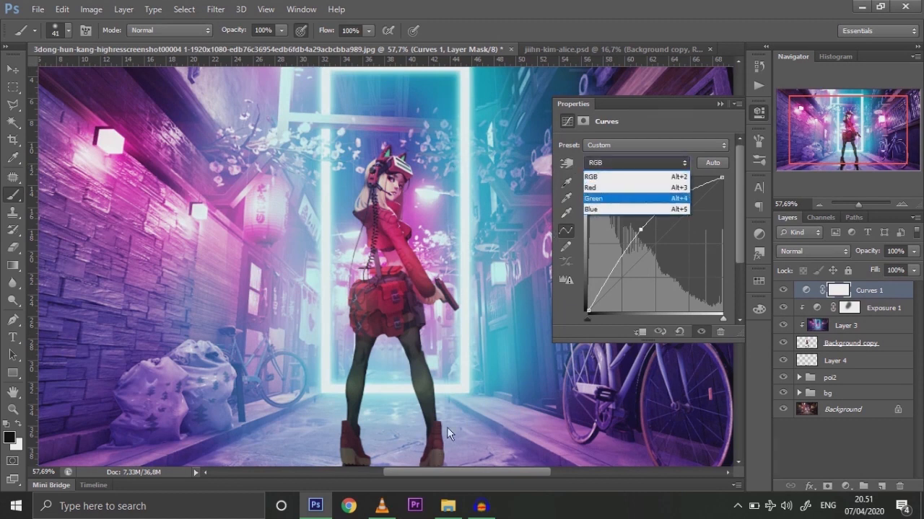
Lower the red curve's midtones and raise the green curve's midtones in the Curves adjustment.
left_click(612, 186)
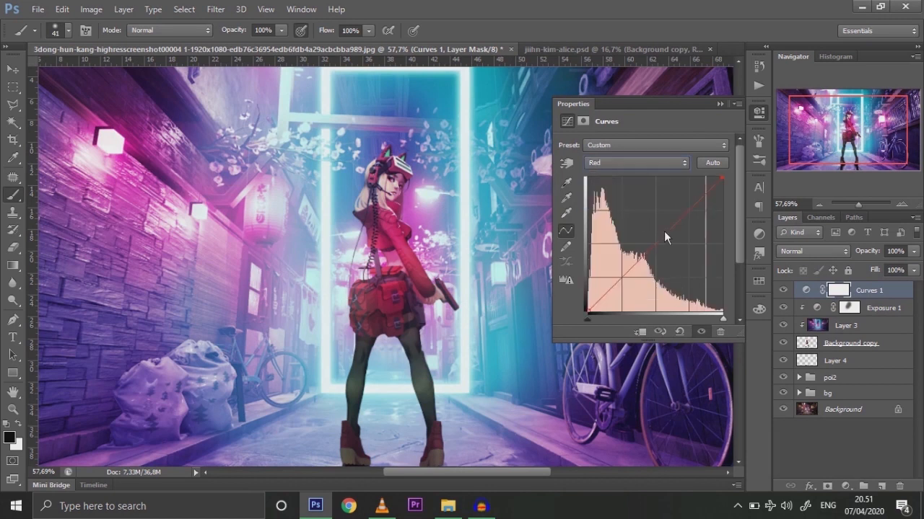
left_click_drag(661, 242, 673, 251)
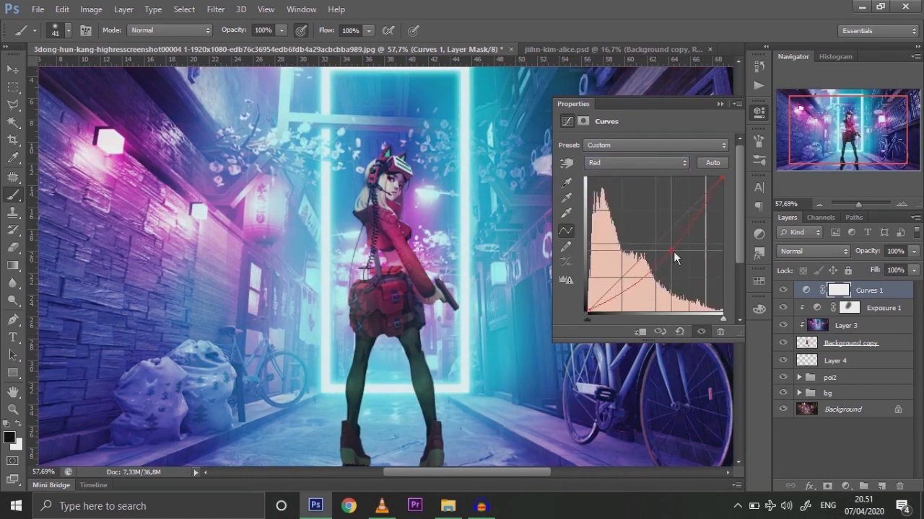
left_click(636, 162)
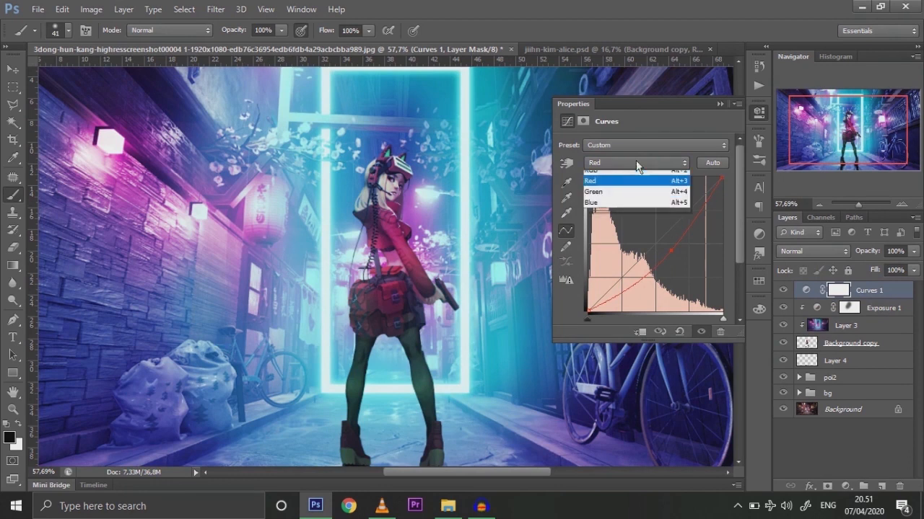
left_click(620, 199)
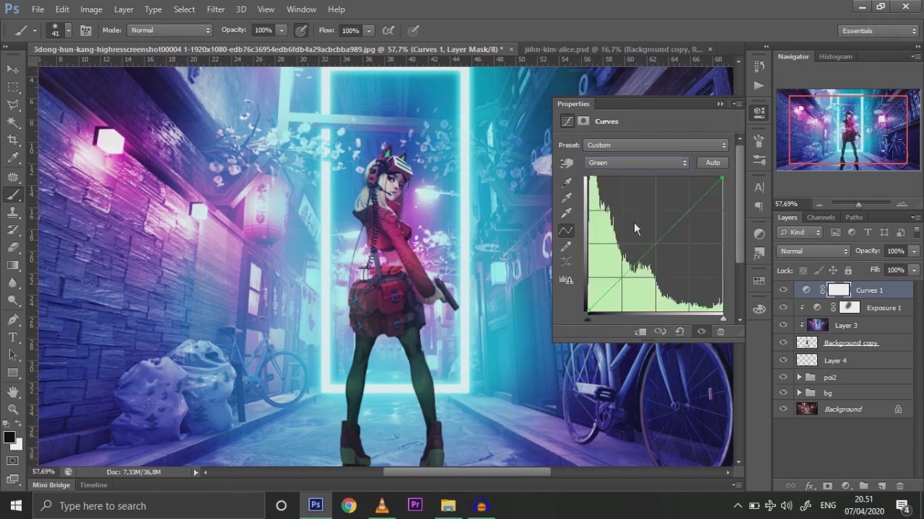
left_click_drag(655, 245, 635, 235)
Raise the blue curve's midtones and fine-tune the green and red curves to push the tint towards cyan-blue.
left_click(617, 162)
left_click(611, 209)
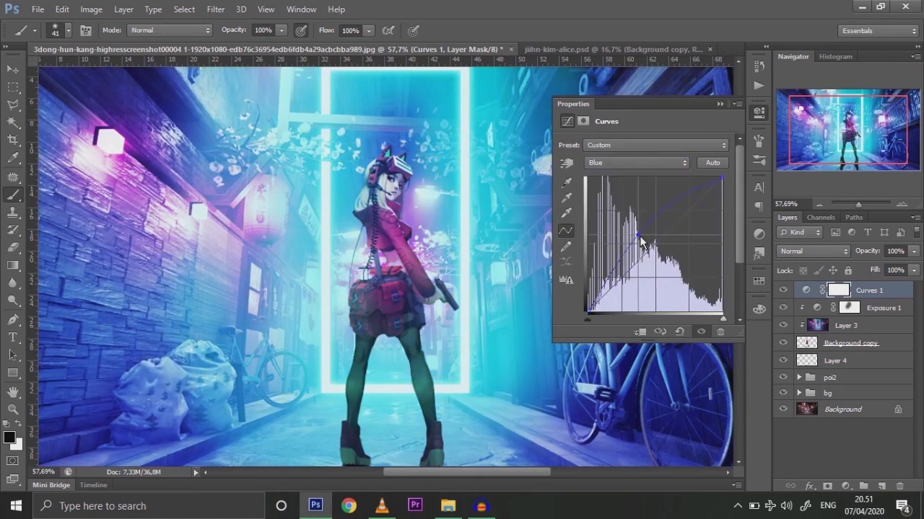
left_click(635, 162)
left_click(613, 196)
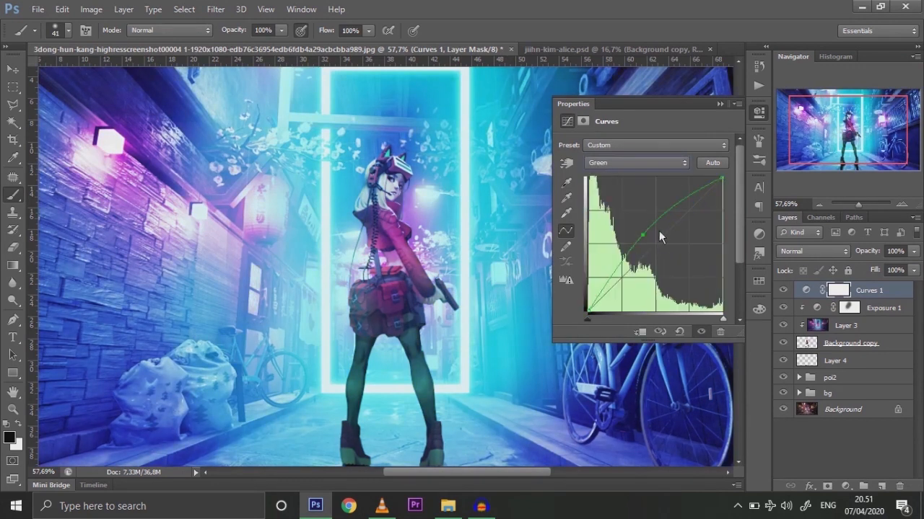
left_click_drag(647, 238, 675, 255)
left_click(641, 163)
left_click(614, 188)
left_click(719, 104)
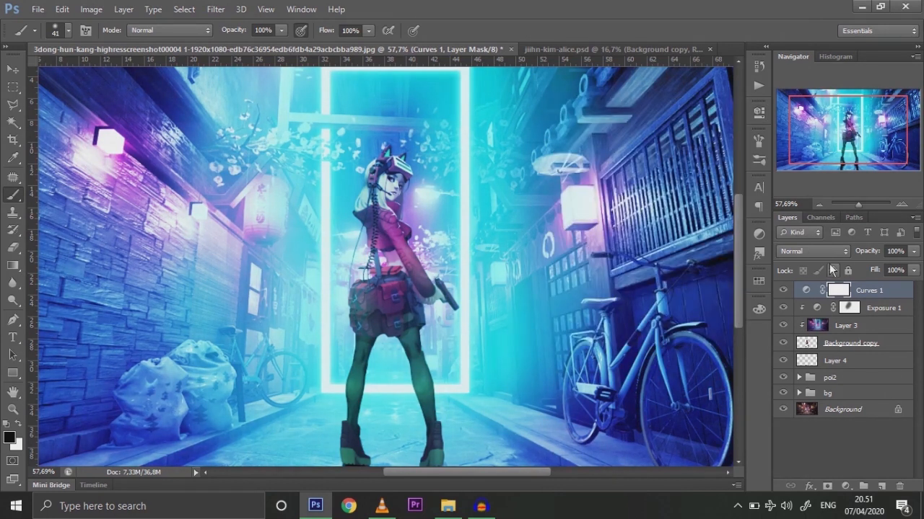
Invert the Curves mask to black and clip the Curves adjustment to the character.
key("ctrl+i")
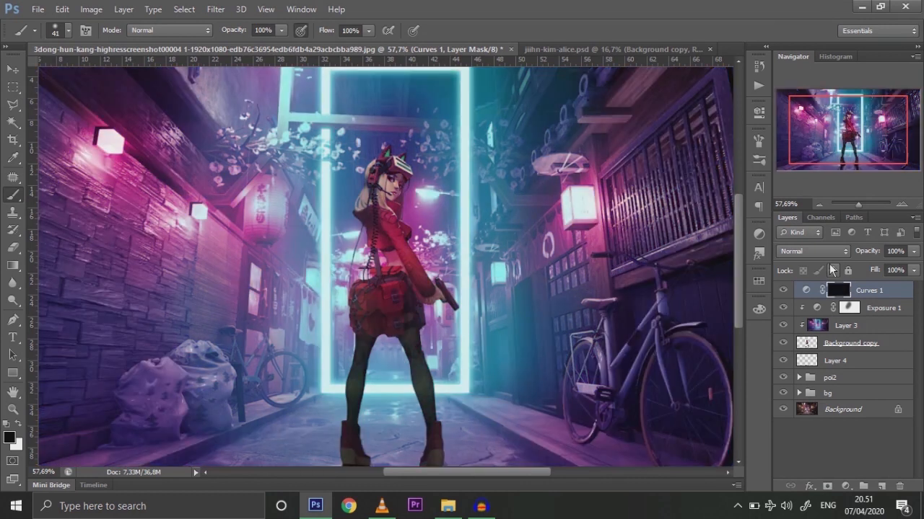
right_click(904, 291)
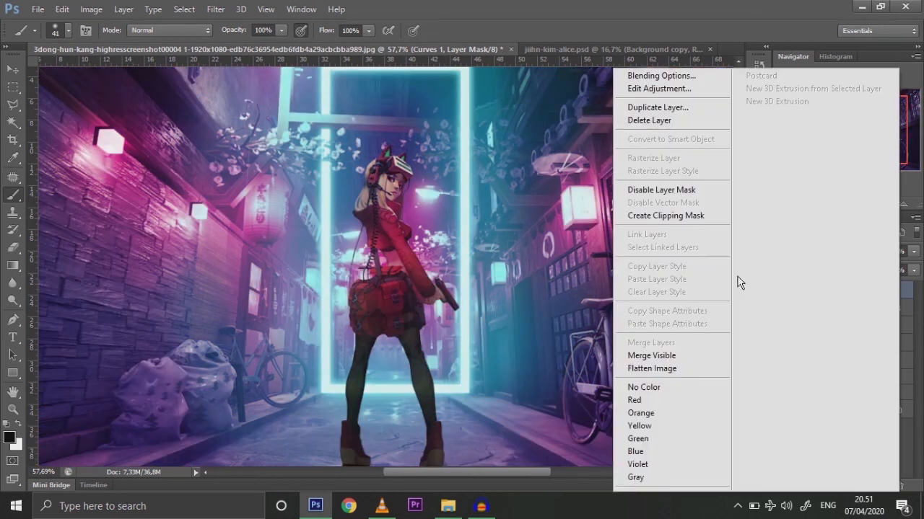
left_click(684, 220)
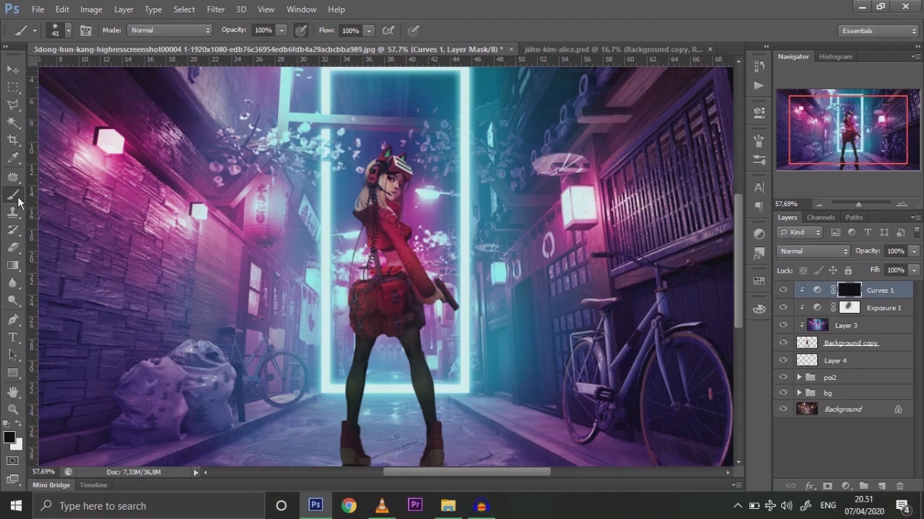
Set up a hard round 17 px brush with white as the foreground colour for painting on the Curves mask.
right_click(476, 227)
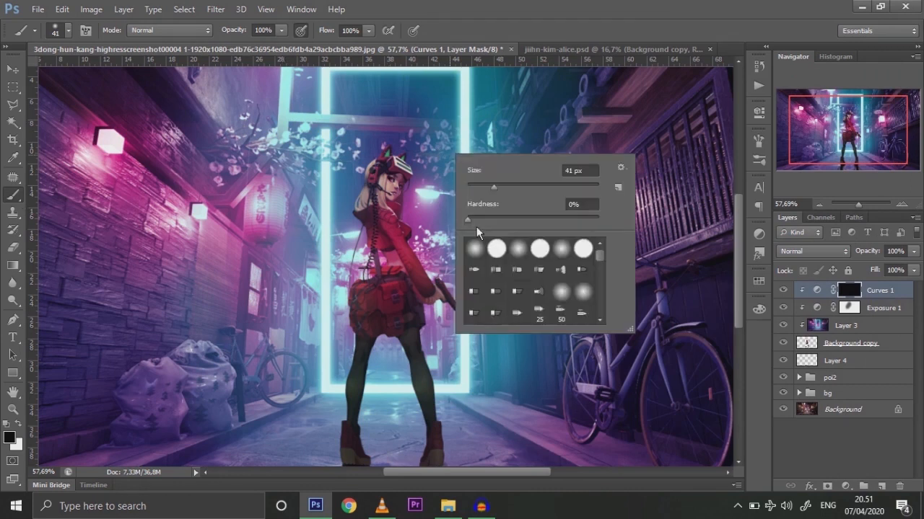
left_click(497, 250)
left_click(544, 137)
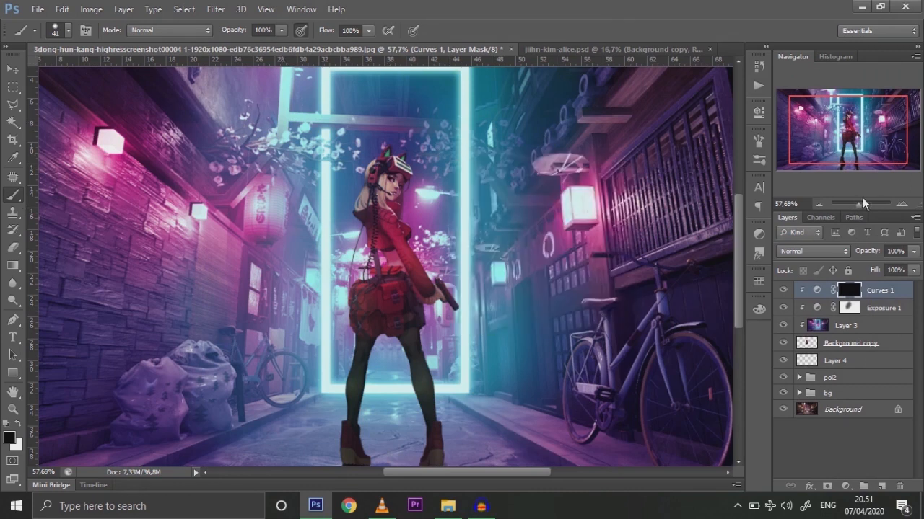
left_click(865, 204)
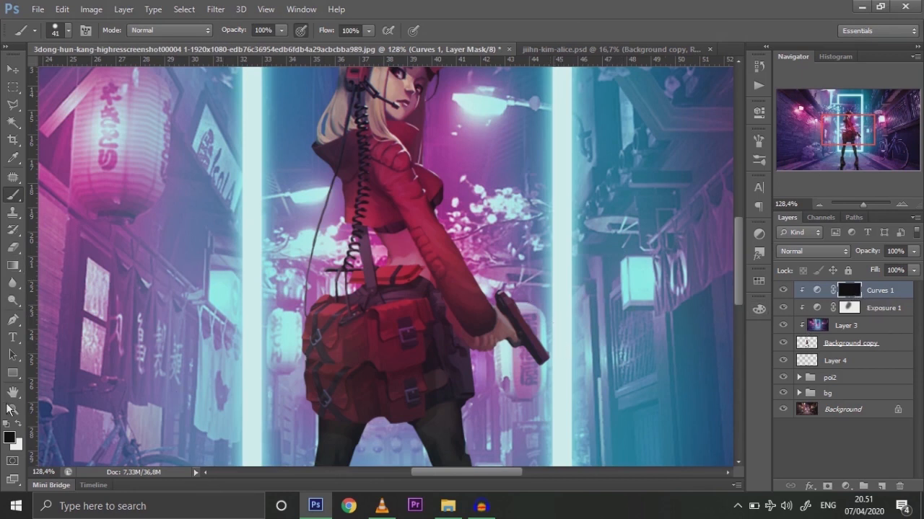
key("x")
right_click(526, 243)
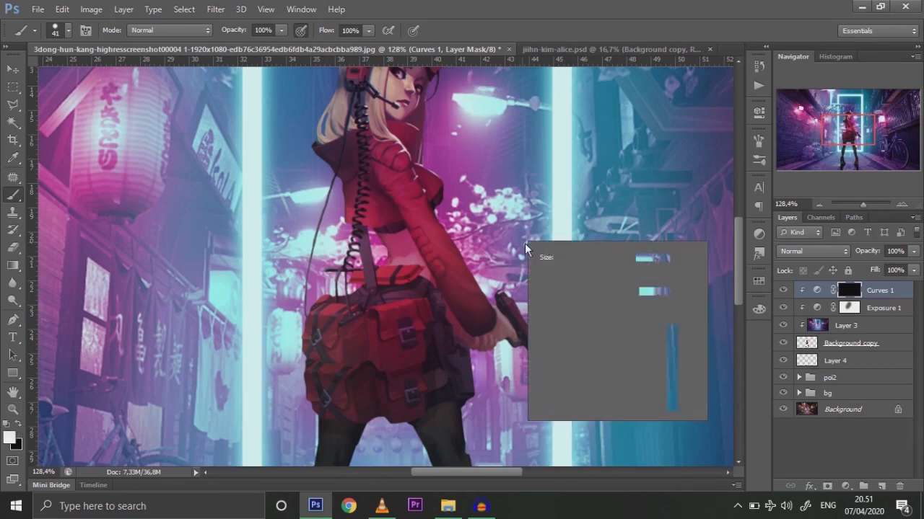
left_click(553, 272)
key("Return")
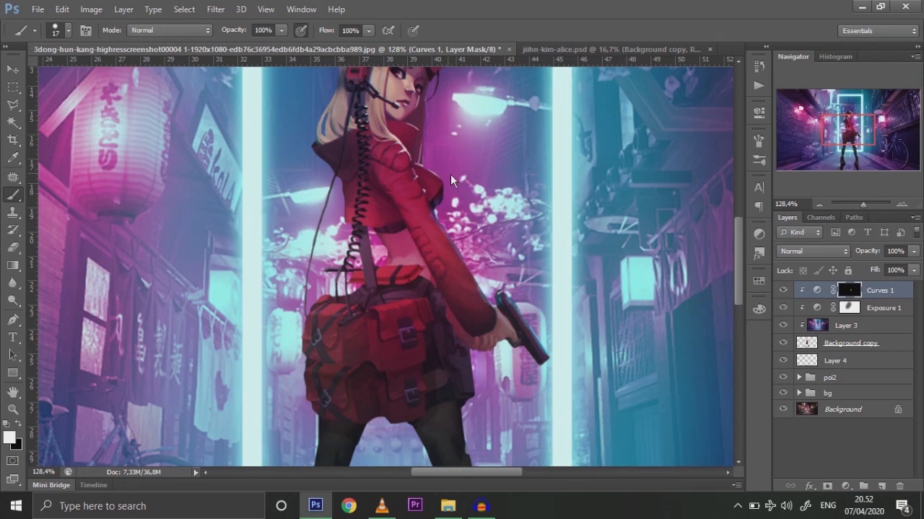
Paint thin rim light on the Curves mask along the character's headset, hair and hood edges, undoing a stray stroke.
scroll(433, 166, "up", 3)
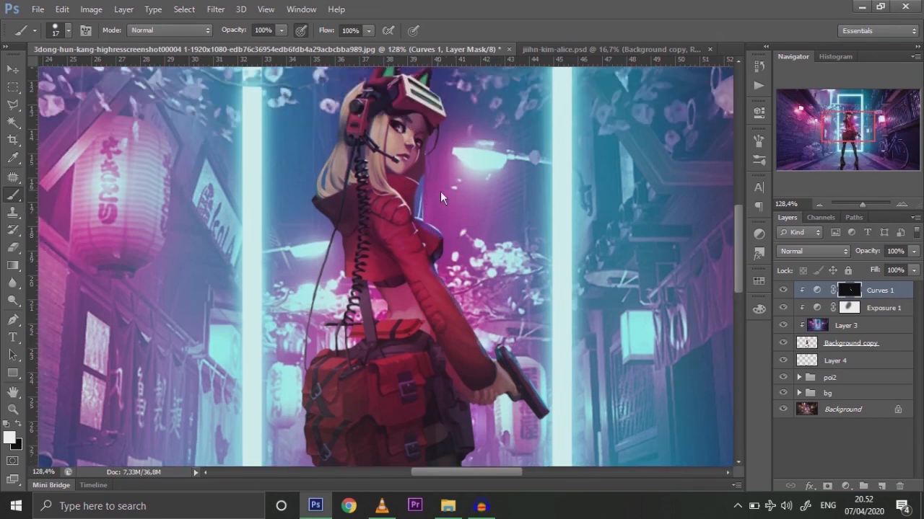
key("ctrl+z")
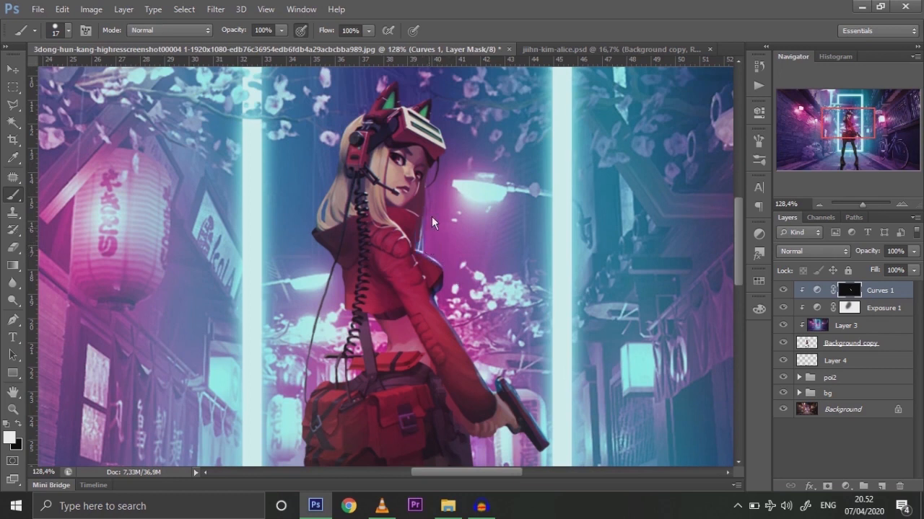
left_click_drag(440, 123, 436, 115)
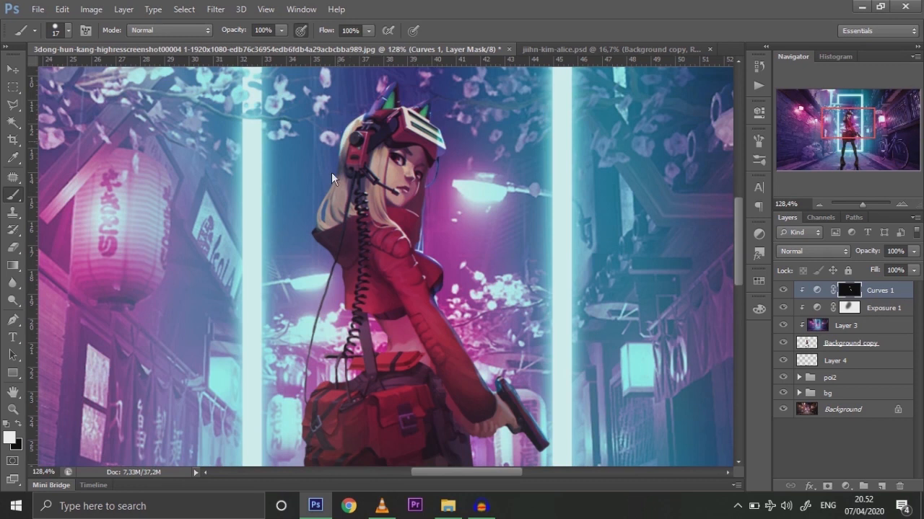
left_click_drag(320, 216, 314, 251)
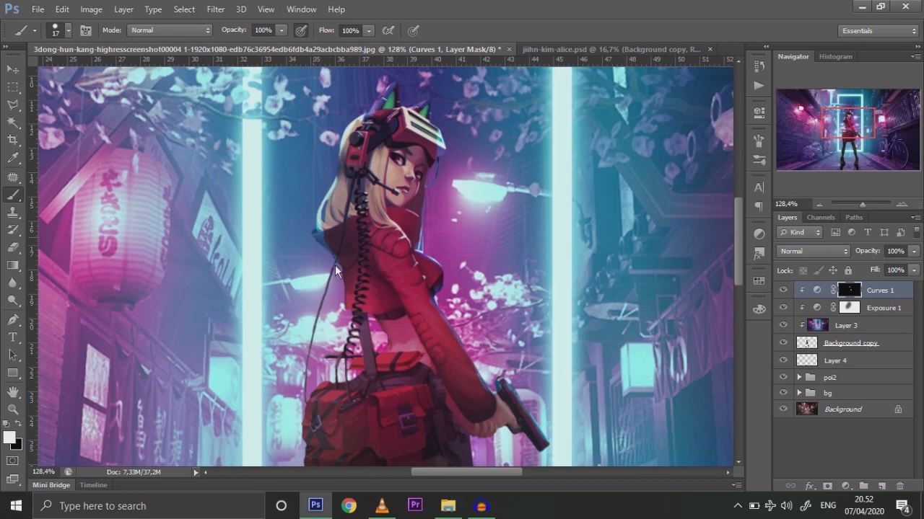
scroll(423, 291, "down", 1)
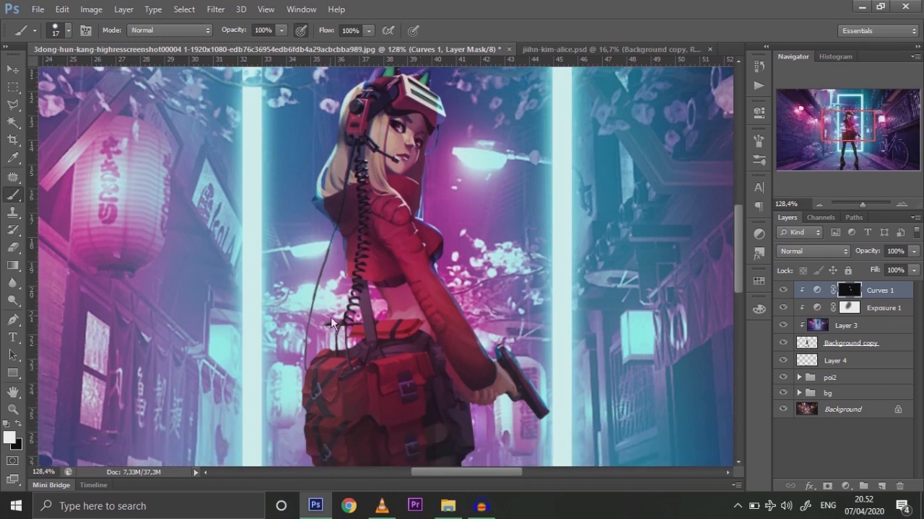
Reduce the brush size to 10 px and paint rim light along the edges of the cable, bag and boots.
right_click(414, 300)
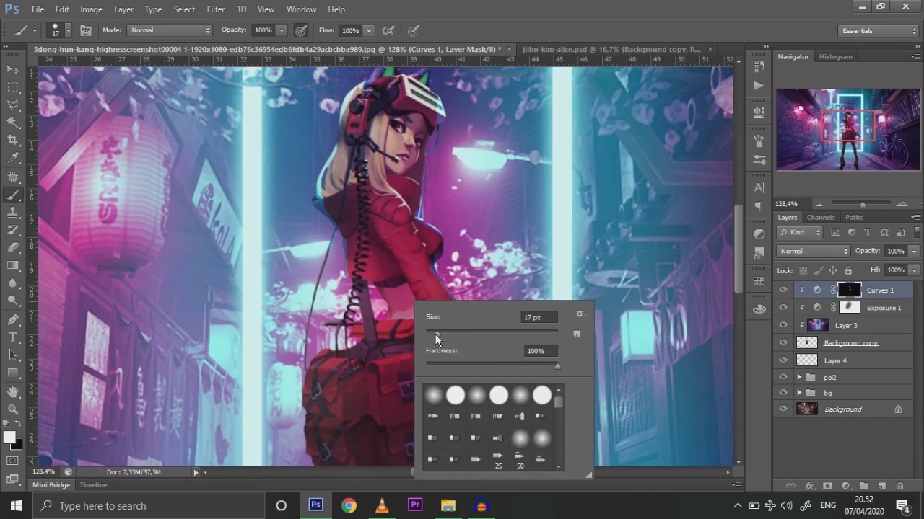
left_click_drag(435, 334, 431, 333)
left_click(385, 316)
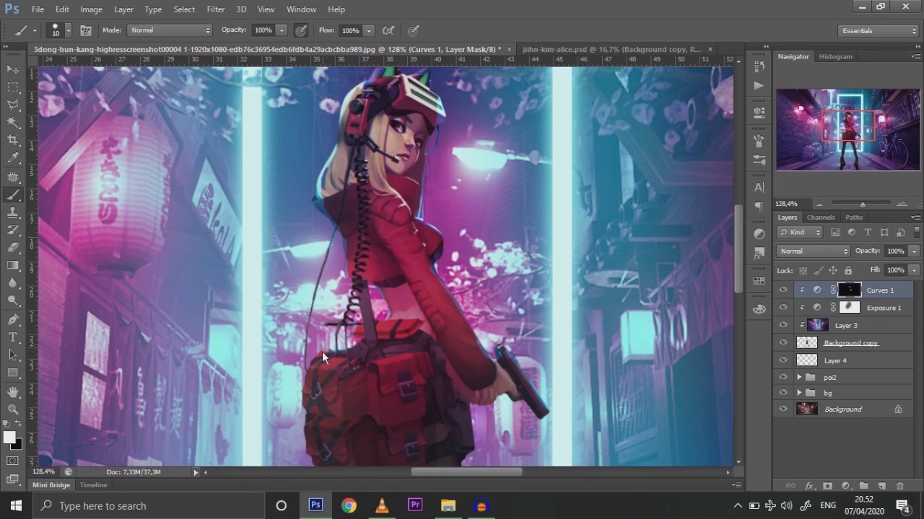
scroll(332, 350, "down", 3)
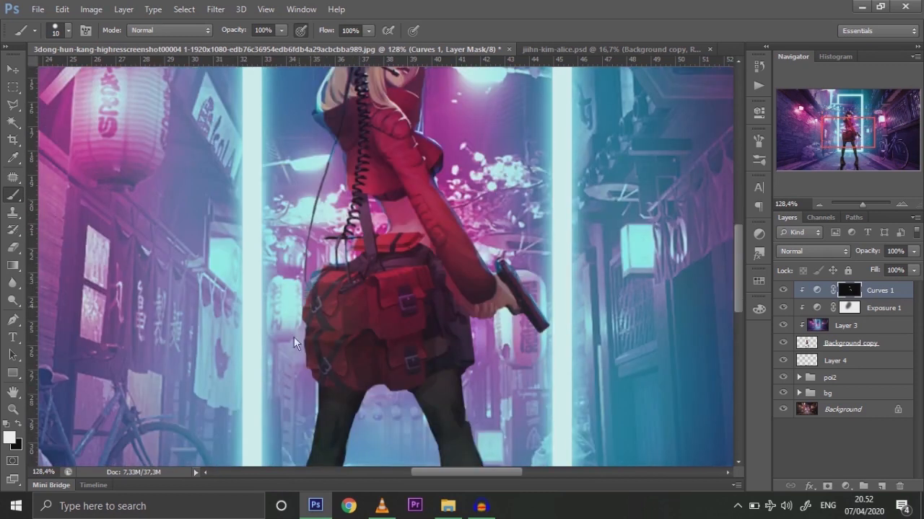
scroll(314, 330, "down", 7)
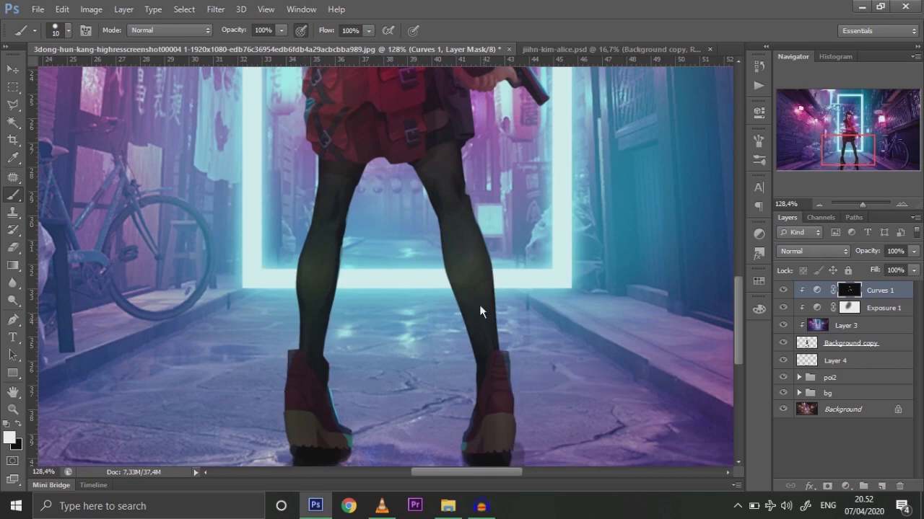
Paint white on the Curves mask along the inner edges of both legs and the outer edge of the hip bag.
left_click_drag(440, 223, 443, 259)
left_click_drag(345, 237, 344, 264)
scroll(486, 219, "up", 3)
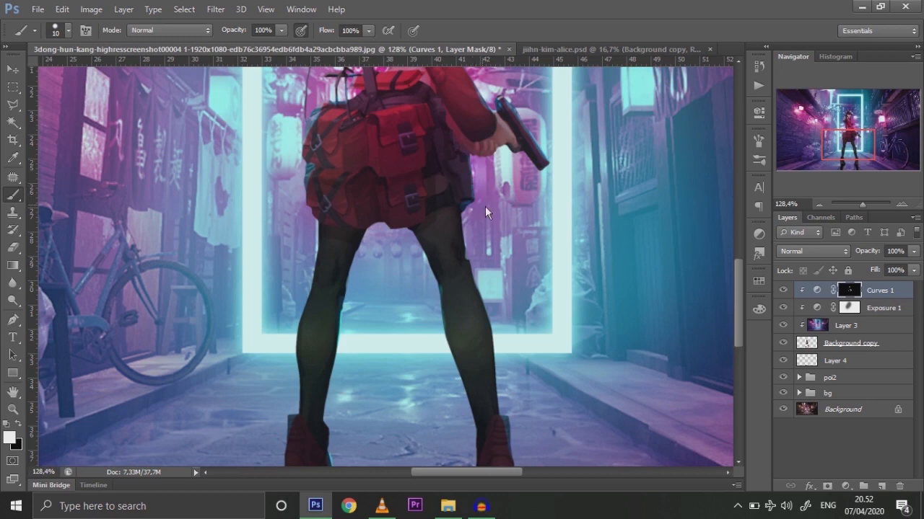
scroll(485, 207, "up", 3)
scroll(485, 206, "up", 1)
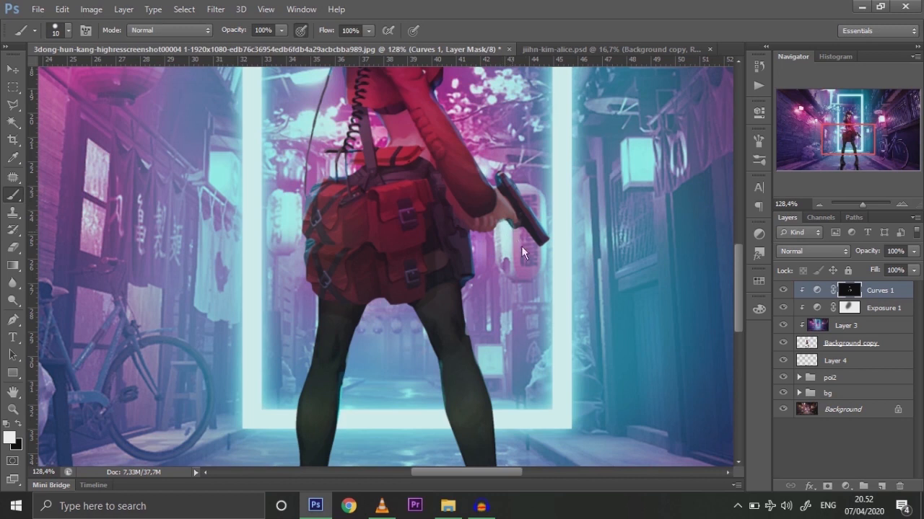
scroll(528, 253, "up", 5)
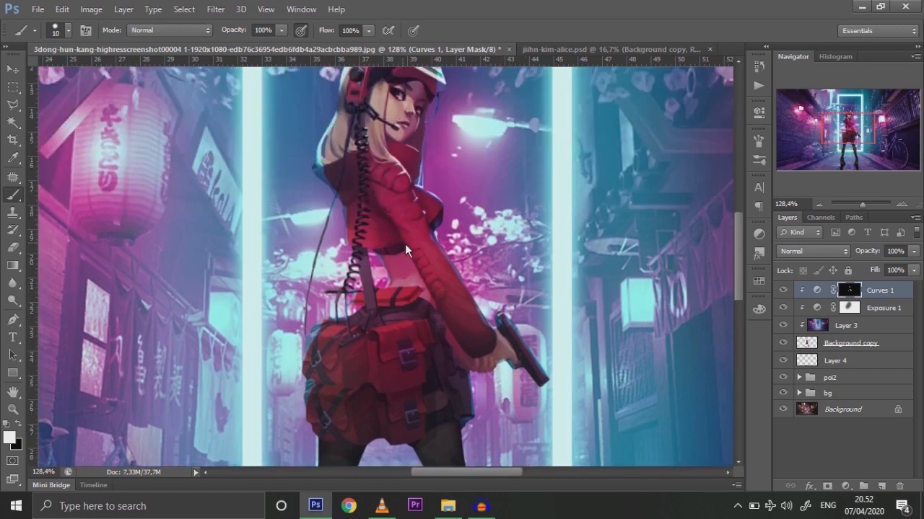
scroll(406, 250, "up", 3)
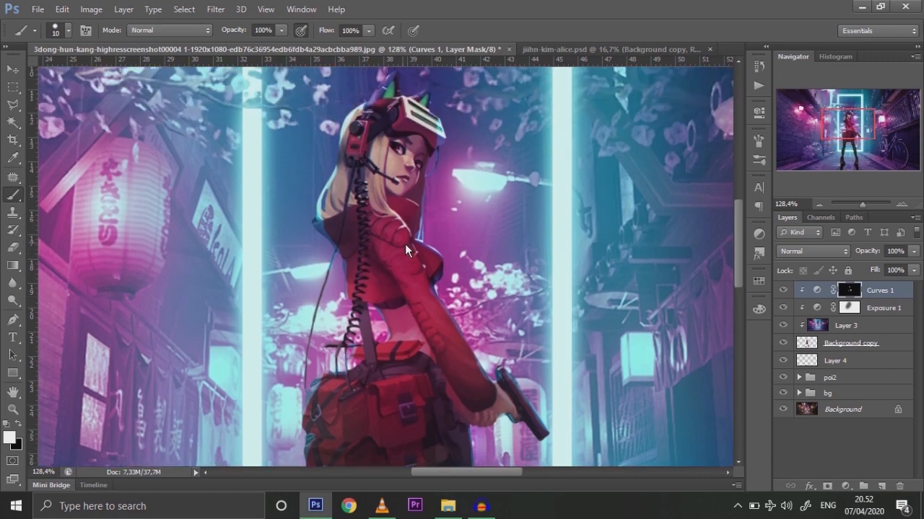
Set the brush opacity to 25% and its size to 14 px.
left_click(282, 32)
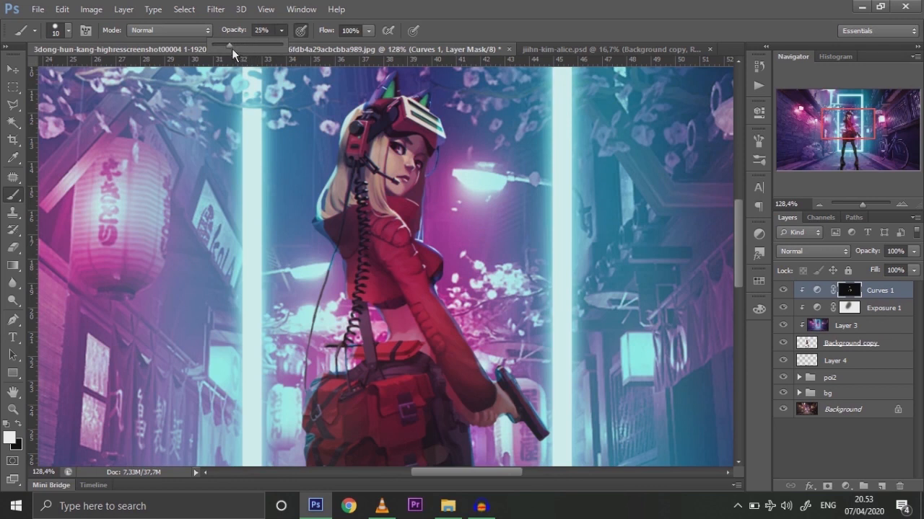
right_click(493, 222)
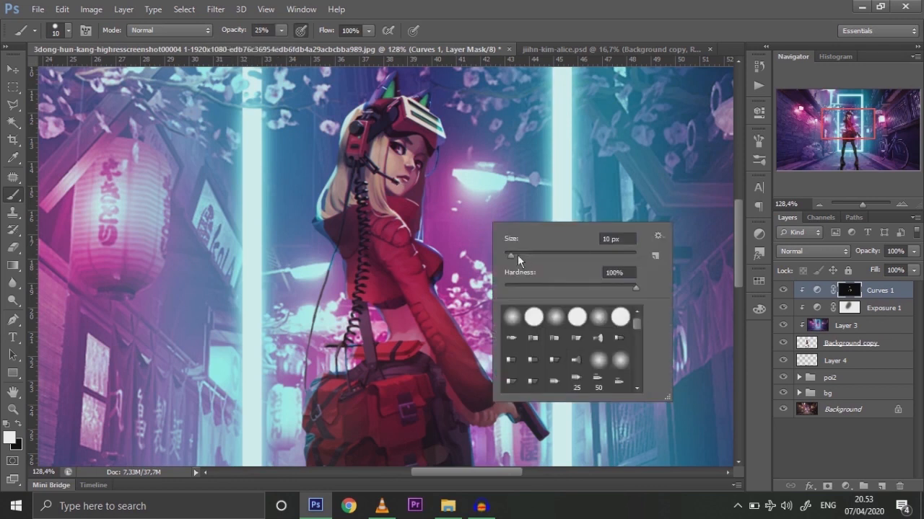
left_click(514, 255)
left_click(443, 287)
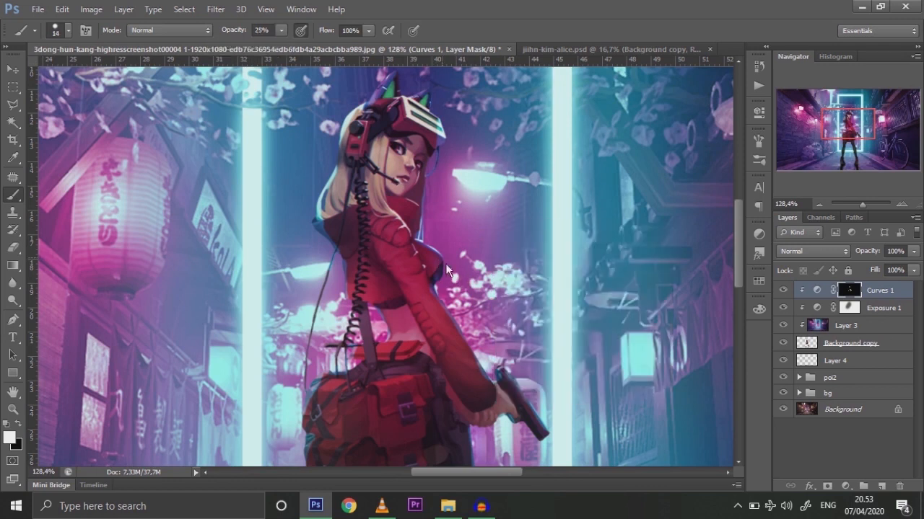
Paint soft rim light on the Curves mask along the edges of the arm, hood, bag and legs.
left_click_drag(443, 292, 496, 381)
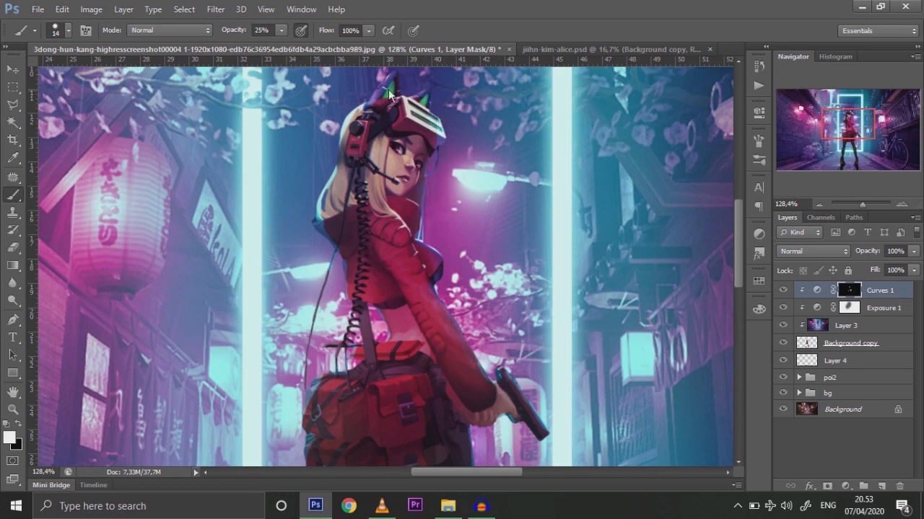
mouse_move(322, 204)
left_mouse_down()
mouse_move(333, 173)
mouse_move(325, 202)
left_mouse_up()
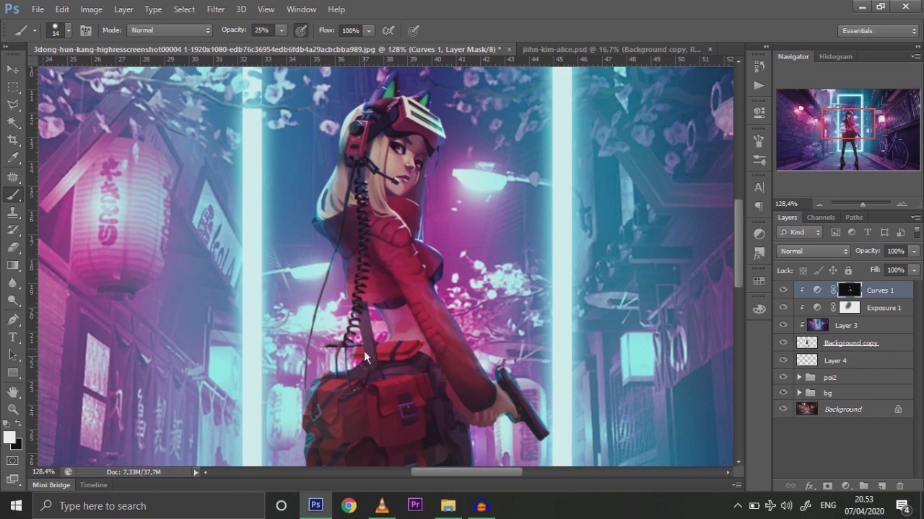
scroll(348, 364, "down", 2)
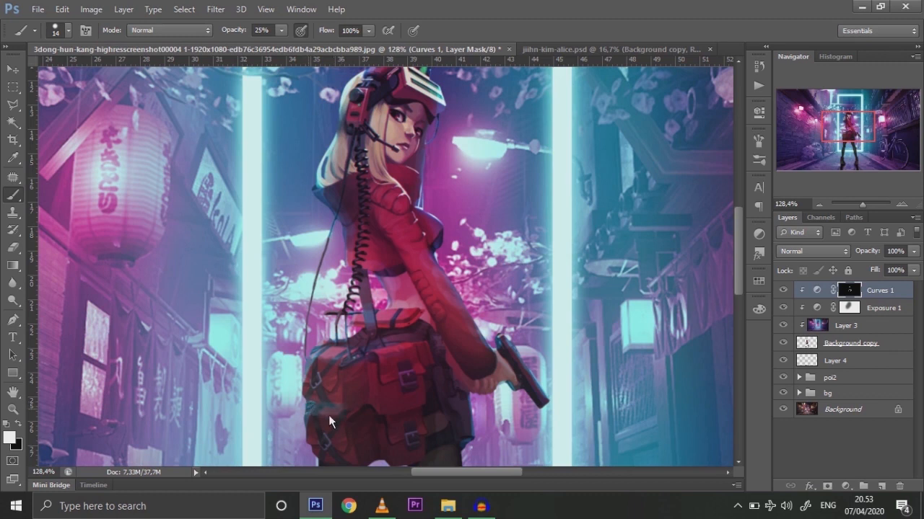
scroll(353, 332, "down", 5)
scroll(354, 404, "down", 3)
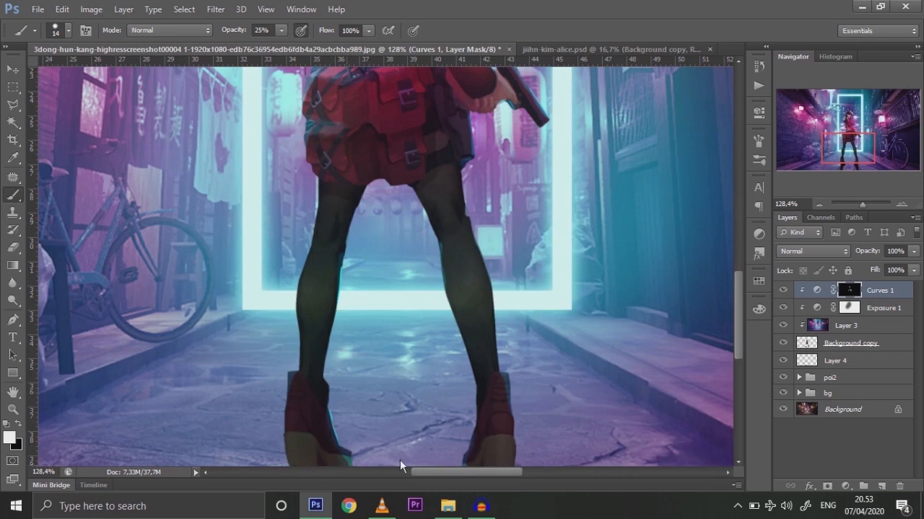
scroll(433, 443, "down", 2)
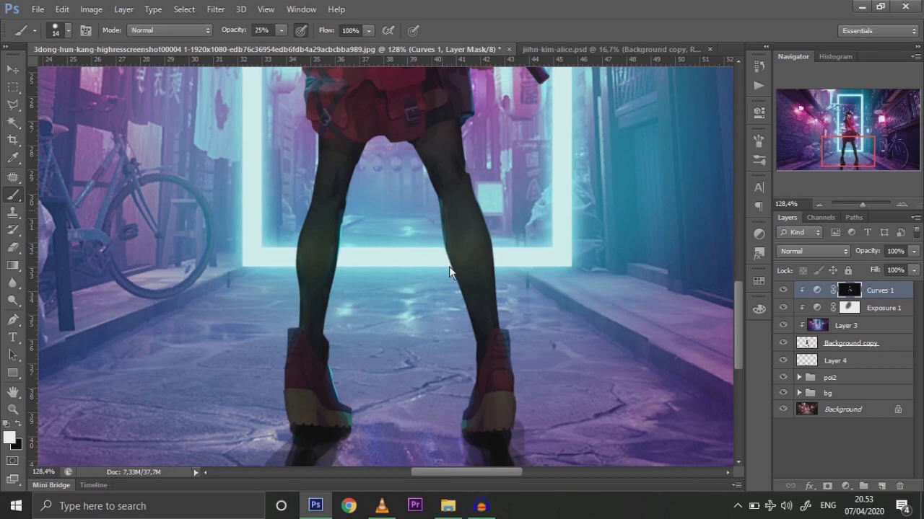
left_click_drag(473, 130, 467, 220)
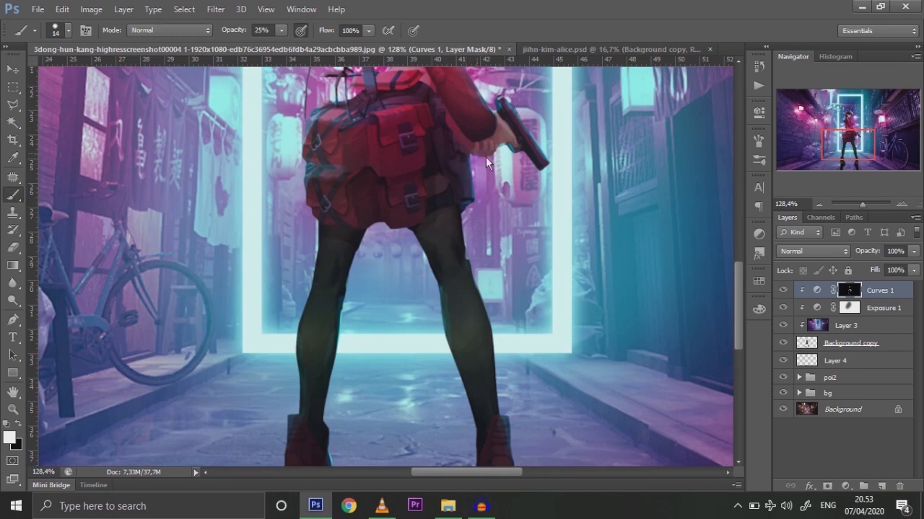
scroll(511, 159, "up", 2)
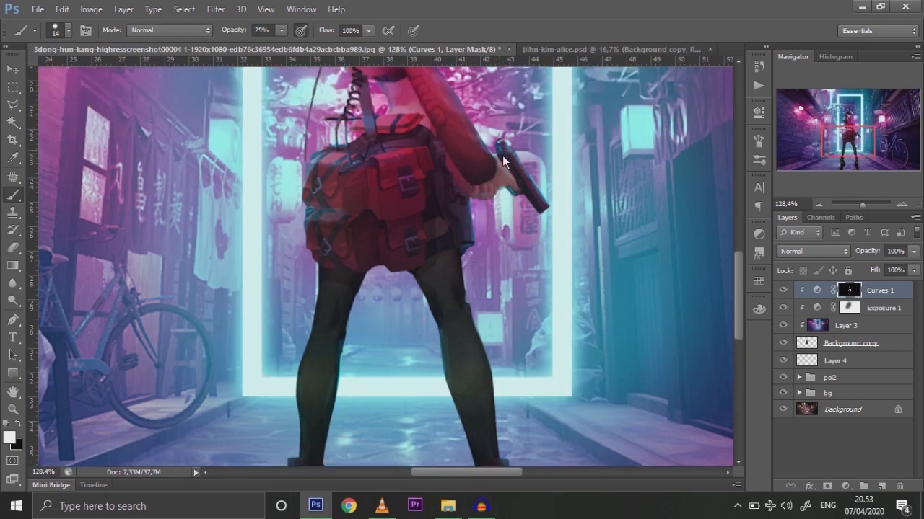
scroll(448, 210, "up", 8)
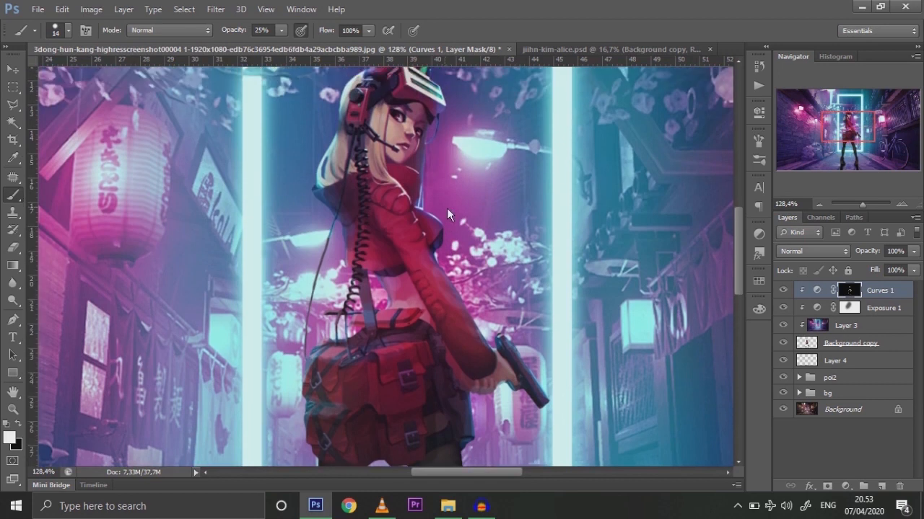
Swap the painting colour to black and review the character's rim light against the whole scene.
left_click(857, 203)
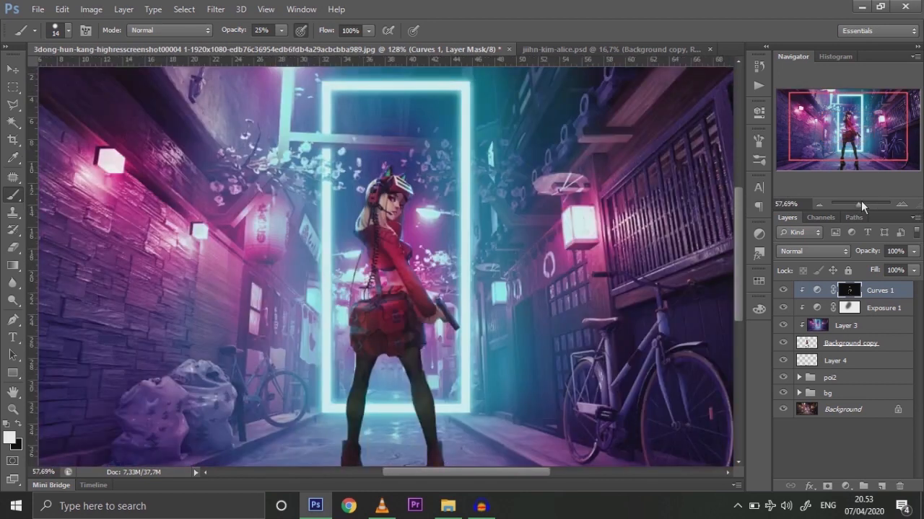
left_click_drag(859, 203, 865, 205)
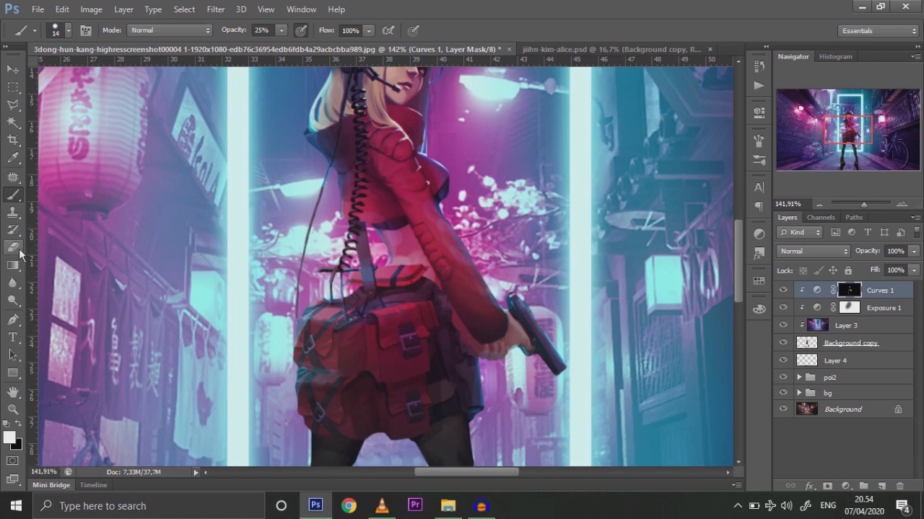
left_click(19, 425)
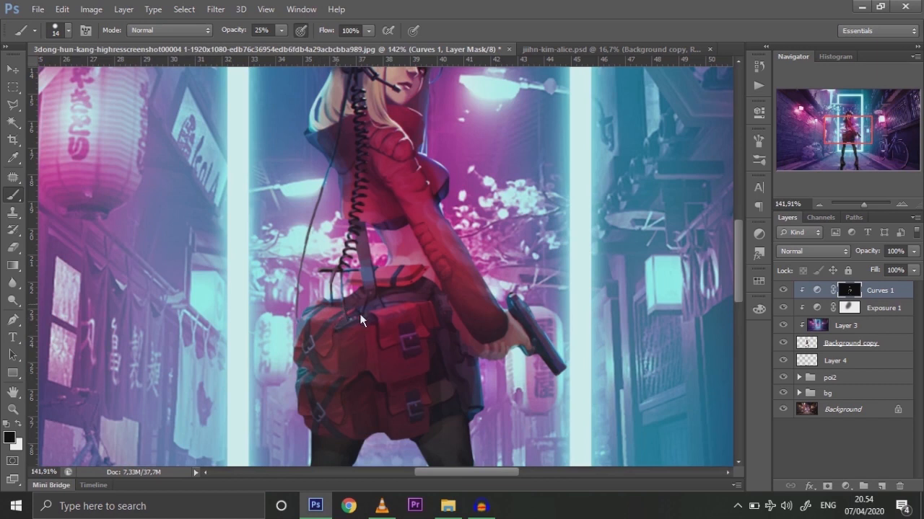
left_click_drag(863, 203, 857, 205)
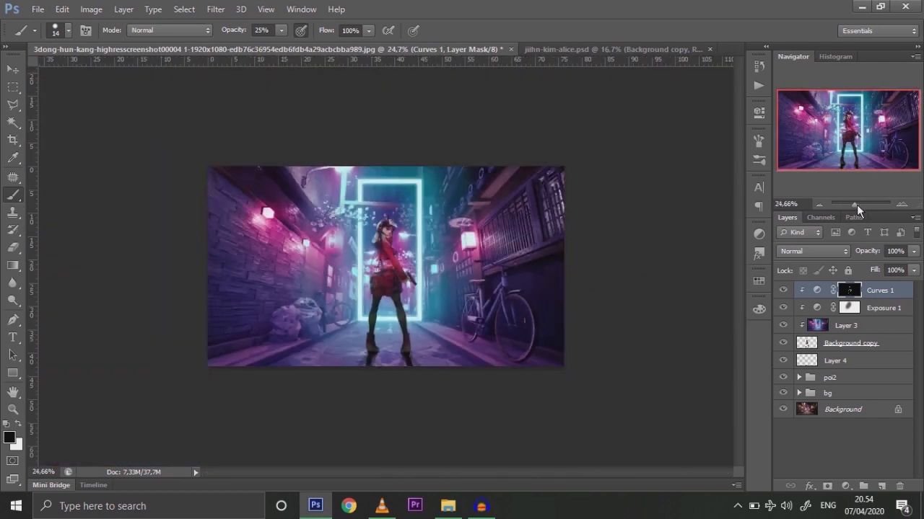
left_click_drag(856, 204, 858, 204)
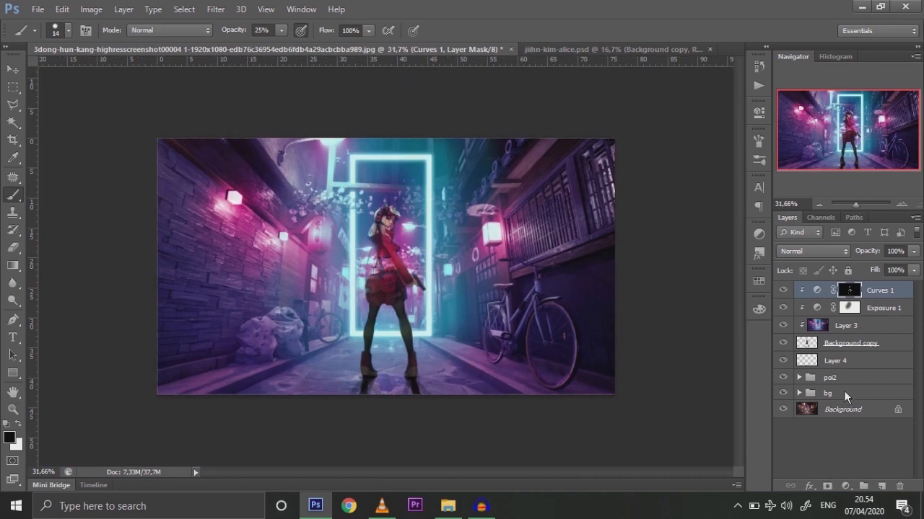
Create a new layer and pick a 2500 px rain brush, reduced to 1100 px, with white as the painting colour.
left_click(884, 488)
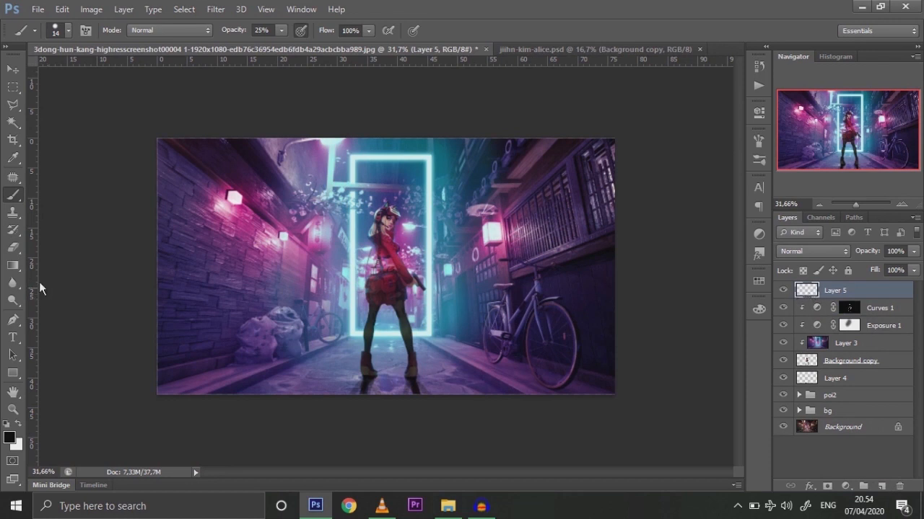
right_click(410, 233)
left_click_drag(559, 335, 563, 395)
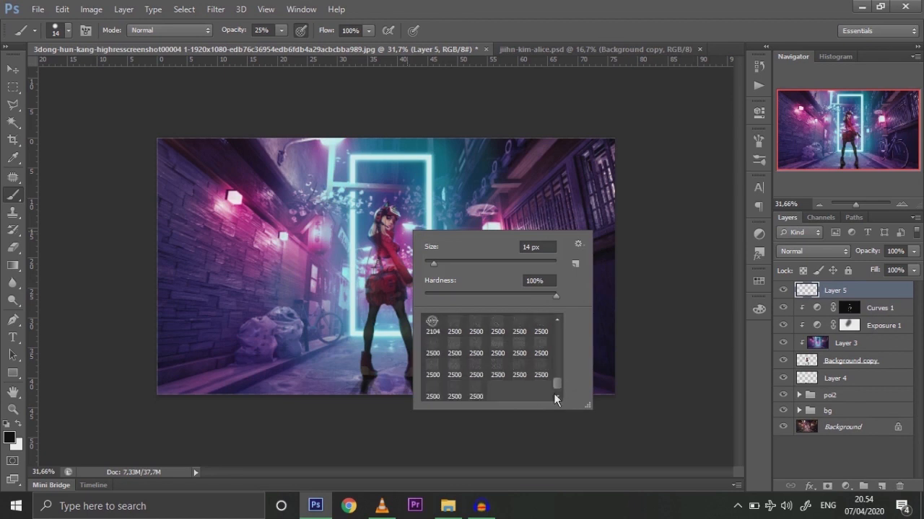
left_click(543, 370)
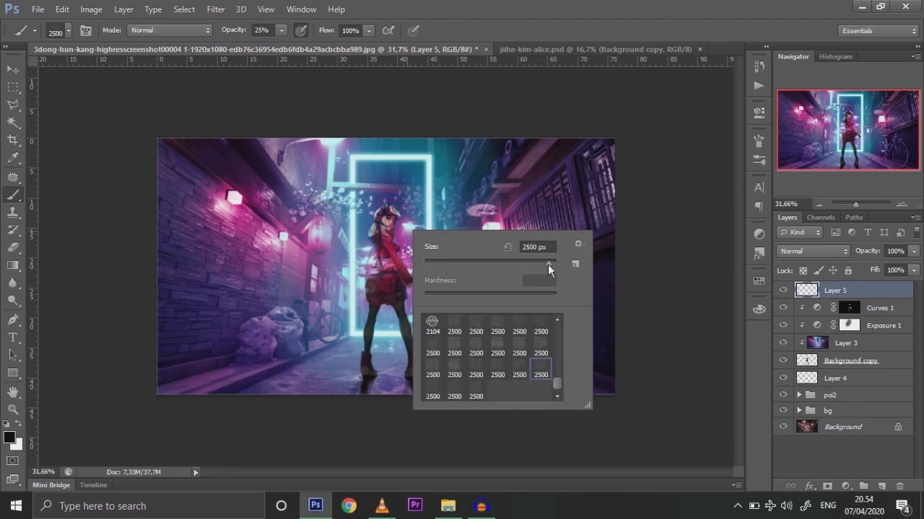
left_click_drag(548, 264, 545, 264)
left_click(21, 426)
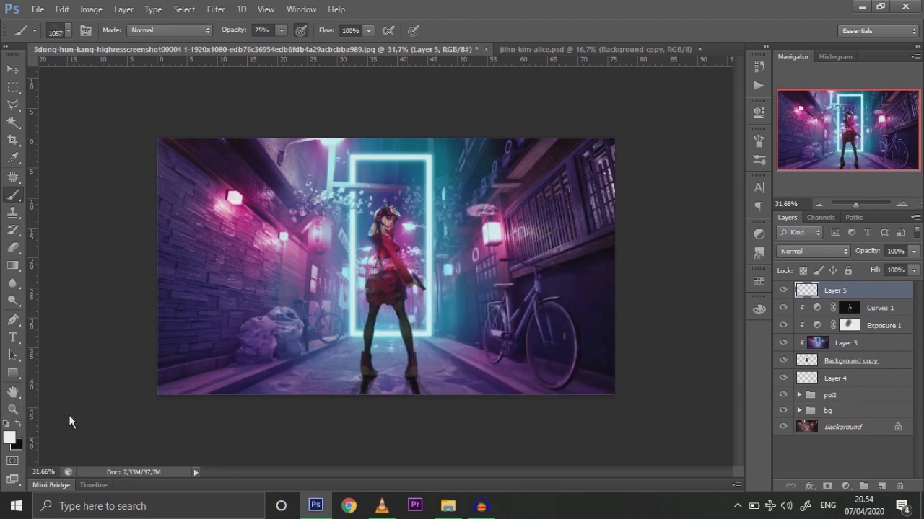
key("bracketright")
Load the brush set 20 Rain PS Brushes.abr into the brush presets.
right_click(384, 251)
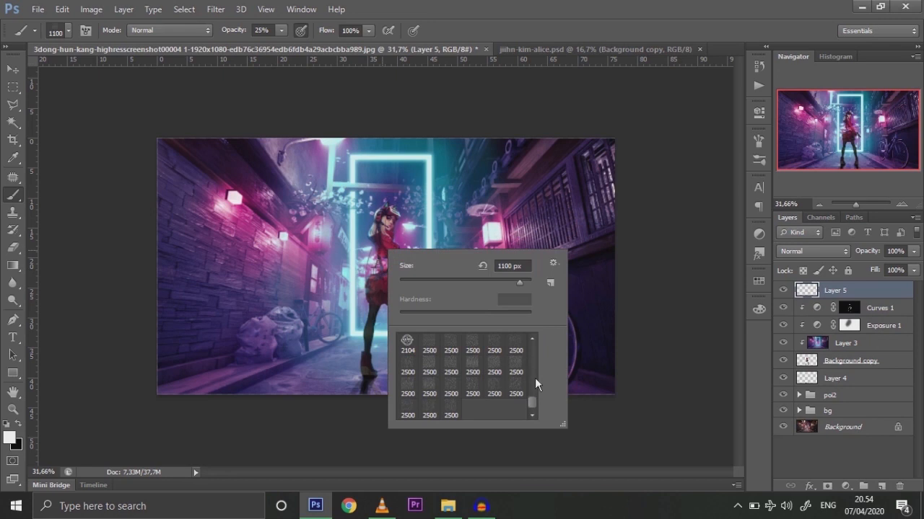
left_click(554, 264)
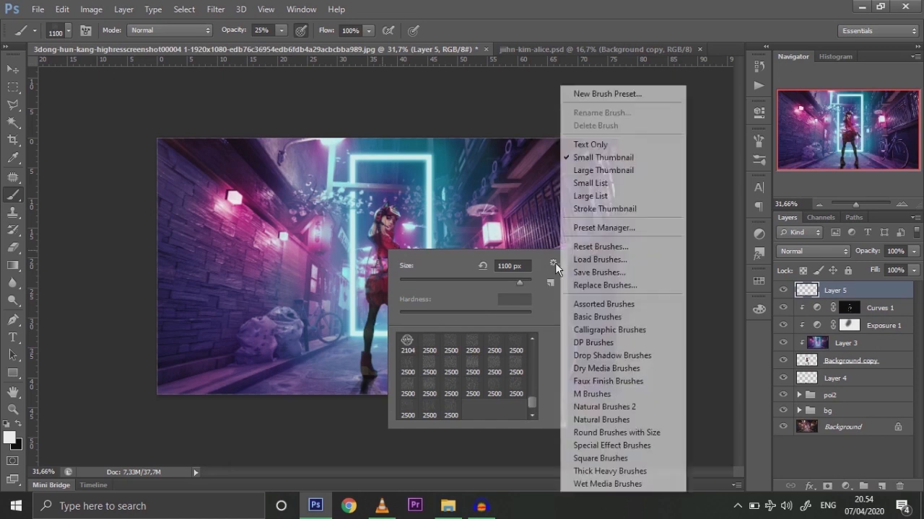
left_click(589, 263)
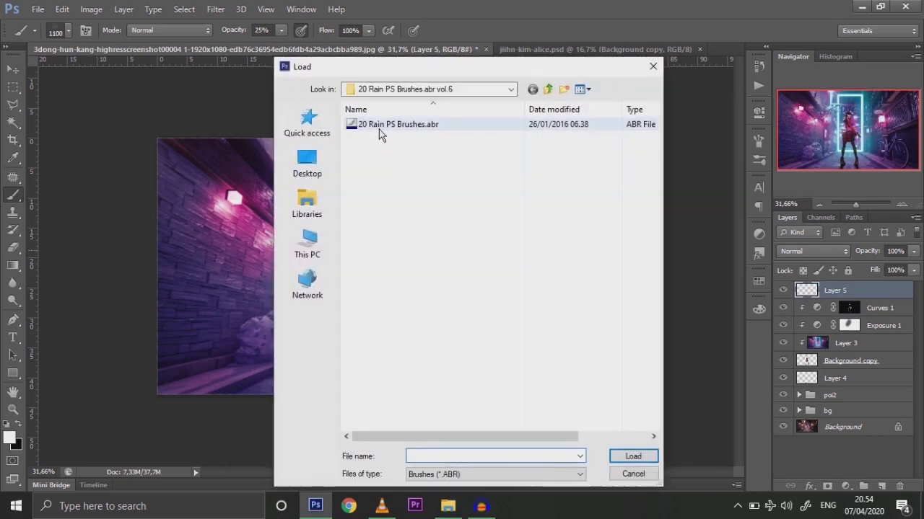
left_click(380, 129)
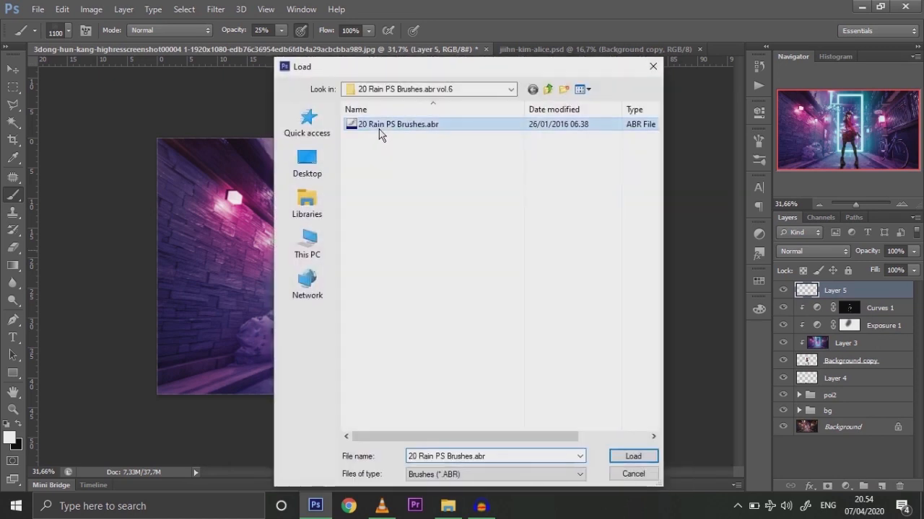
left_click(633, 457)
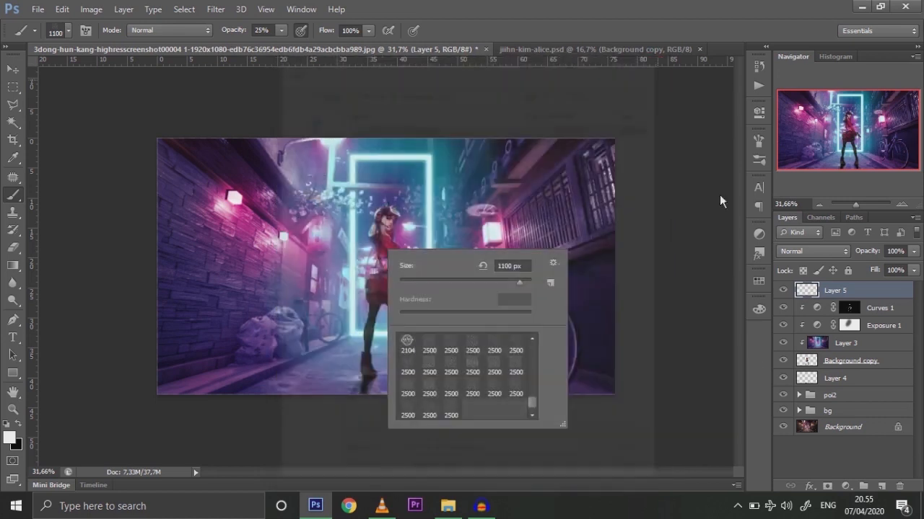
left_click(817, 166)
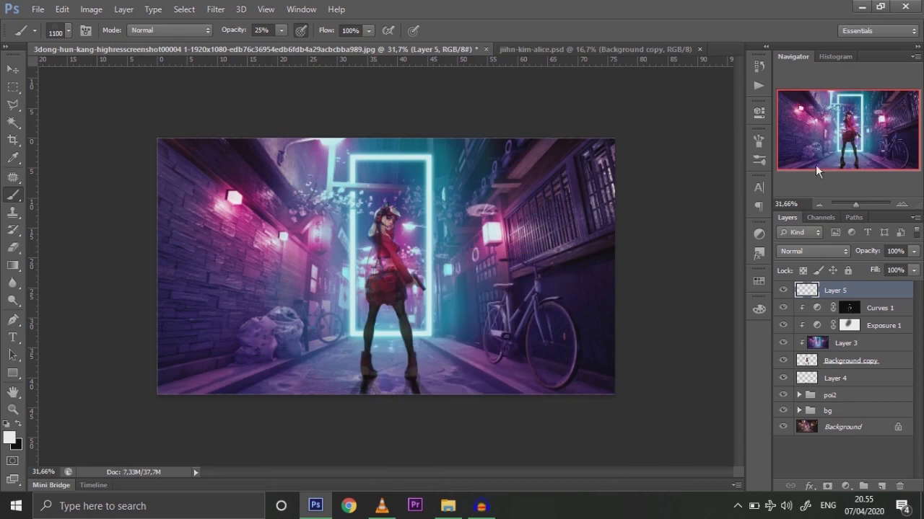
Stamp rain across the alley on Layer 5 at 1200 px, raising the brush opacity to 42% for the denser streaks.
left_click(262, 267)
left_click(524, 267)
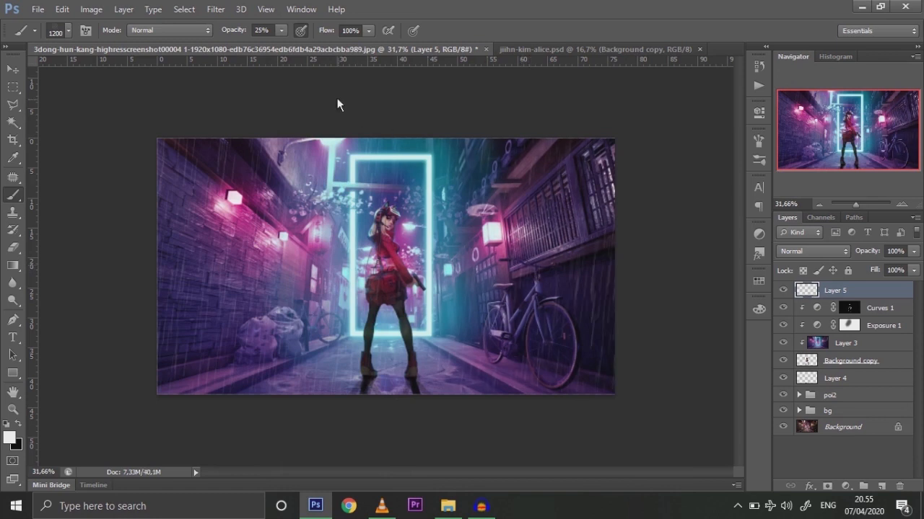
left_click(281, 30)
left_click(294, 48)
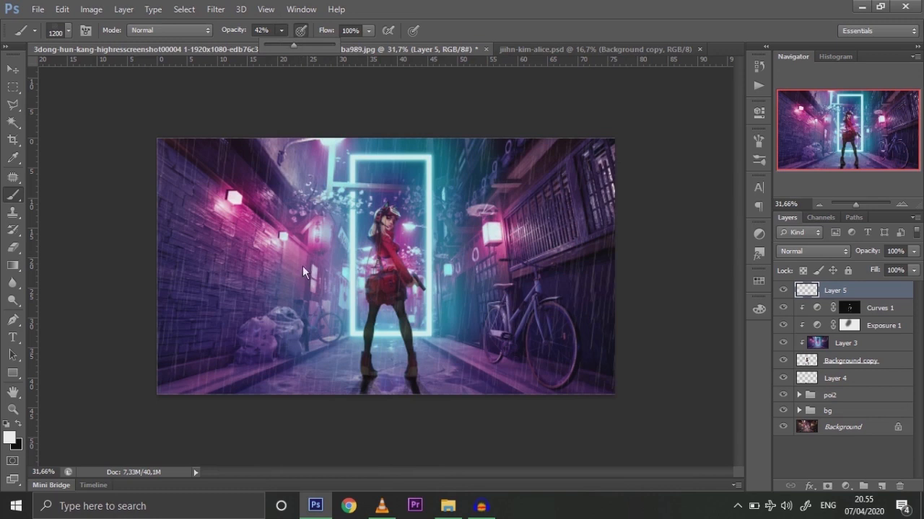
left_click(331, 274)
left_click(535, 262)
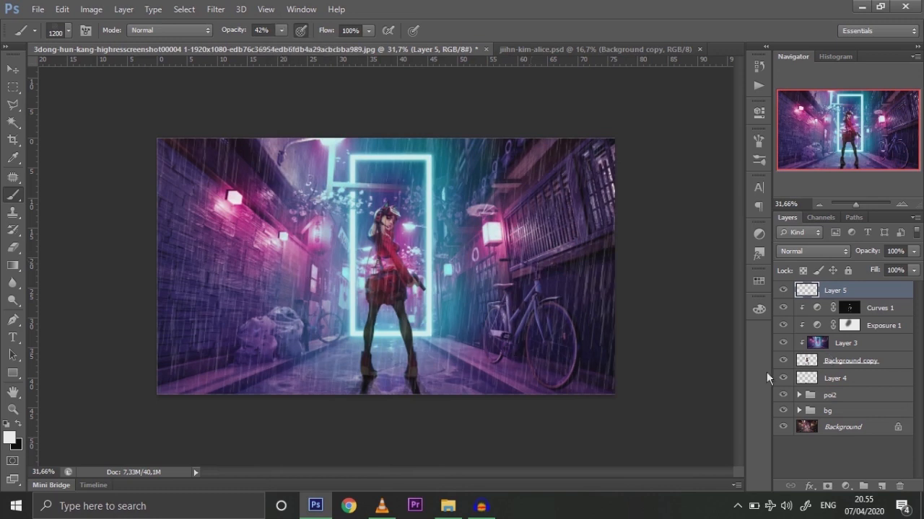
left_click(116, 258)
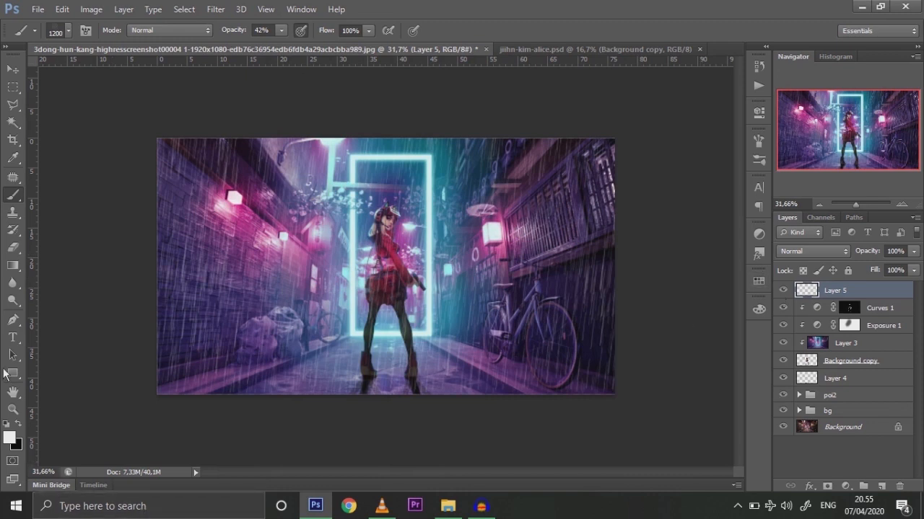
Thin out the rain with a soft 329 px eraser at 0% hardness and 24% opacity.
left_click(12, 248)
right_click(283, 187)
left_click(354, 278)
left_click(386, 218)
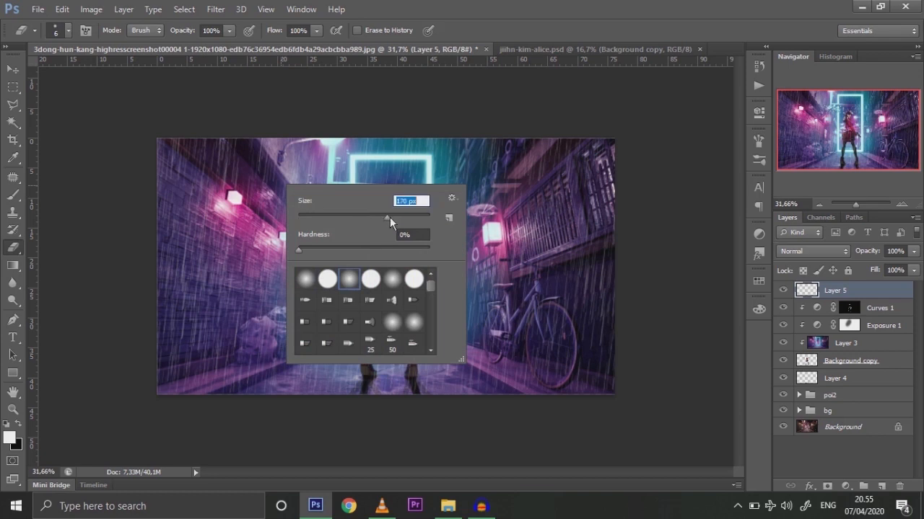
left_click_drag(403, 217, 408, 217)
left_click(228, 29)
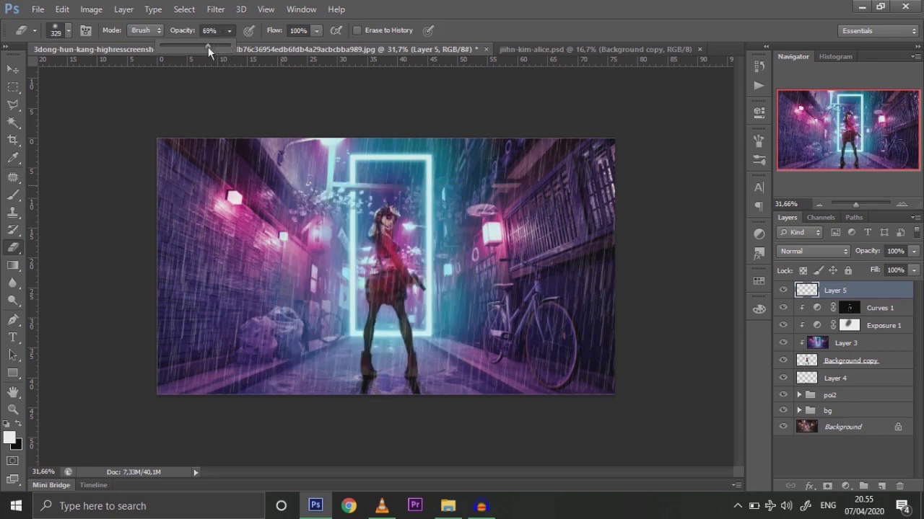
left_click(227, 150)
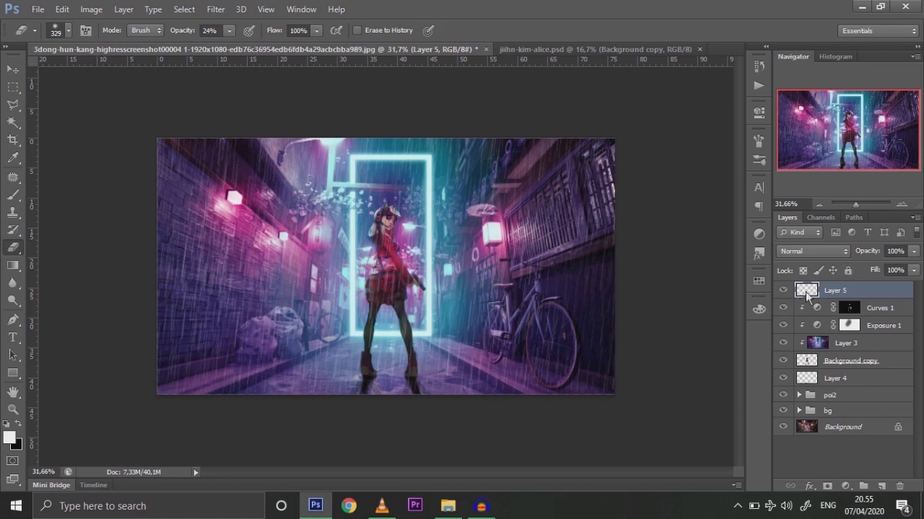
Create a layer group and move Layer 5, Curves 1, Exposure 1, Layer 3, Background copy and Layer 4 into it.
left_click(863, 486)
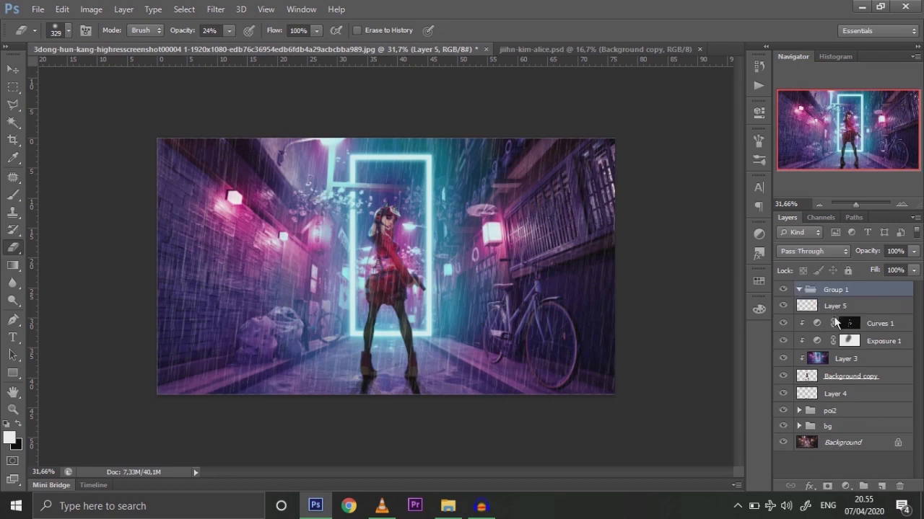
left_click_drag(826, 307, 822, 293)
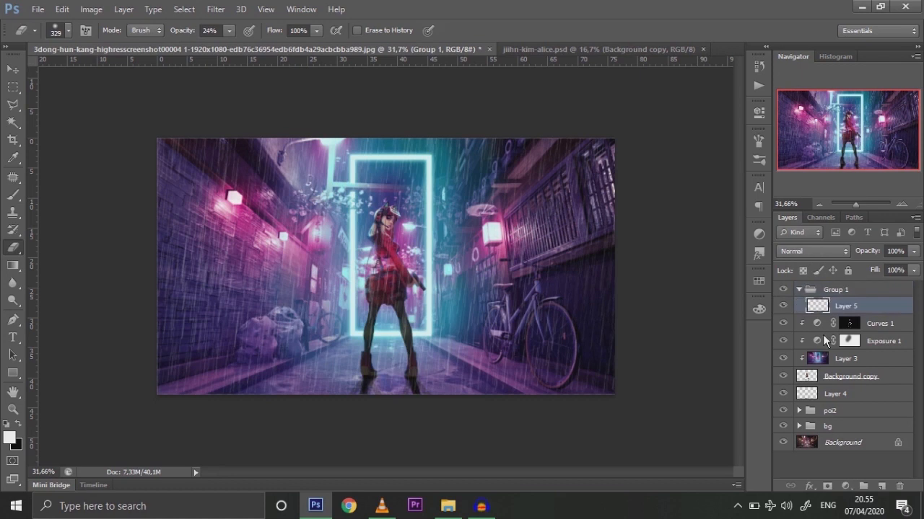
left_click_drag(820, 327, 826, 295)
left_click_drag(829, 343, 824, 293)
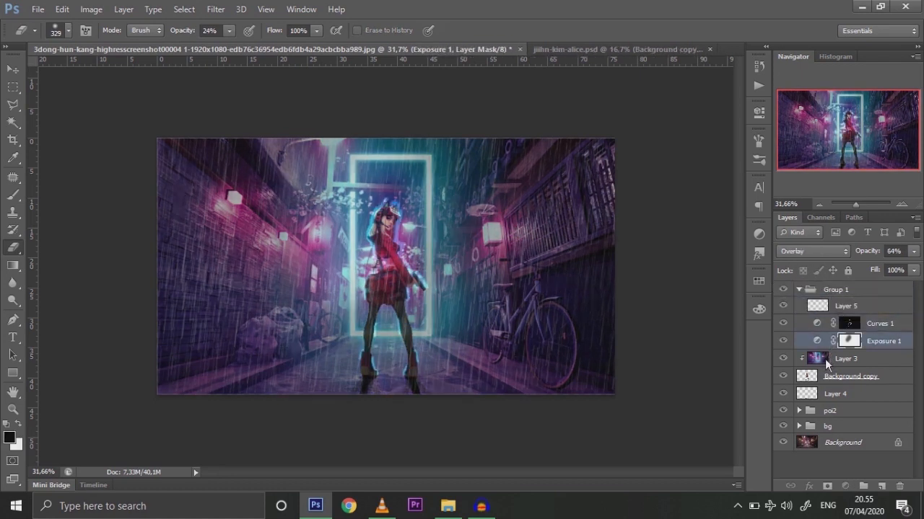
left_click_drag(809, 379, 821, 293)
left_click_drag(821, 395, 837, 298)
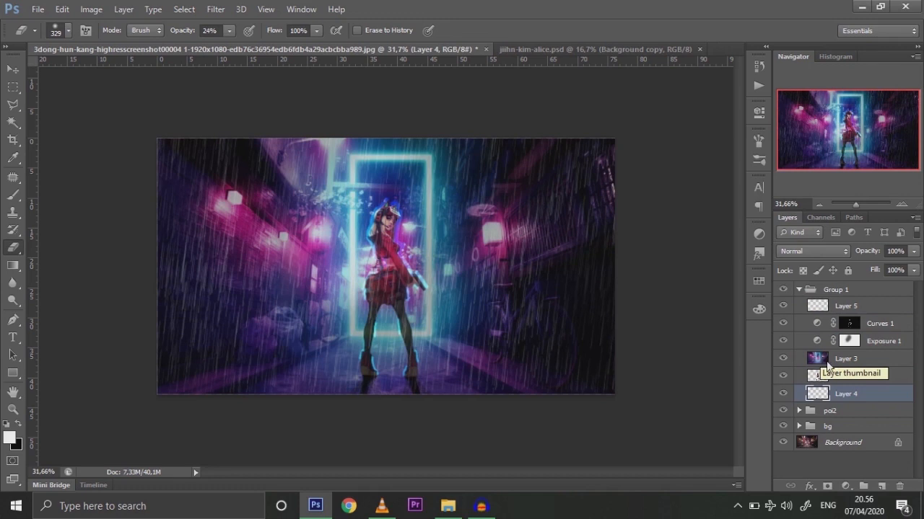
left_click(910, 380)
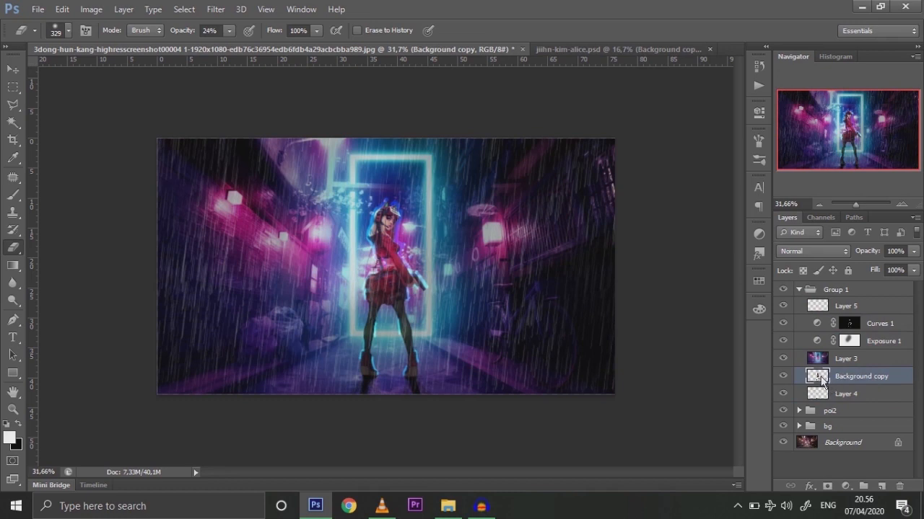
Clip Layer 3, Exposure 1 and Curves 1 to the Background copy character layer with clipping masks.
left_click(783, 376)
left_click(782, 376)
left_click(893, 359)
right_click(893, 358)
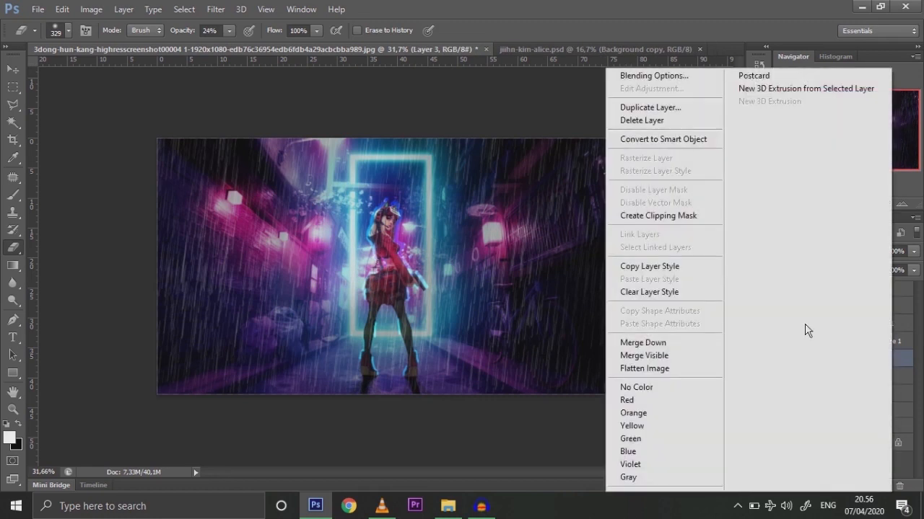
left_click(692, 229)
right_click(907, 341)
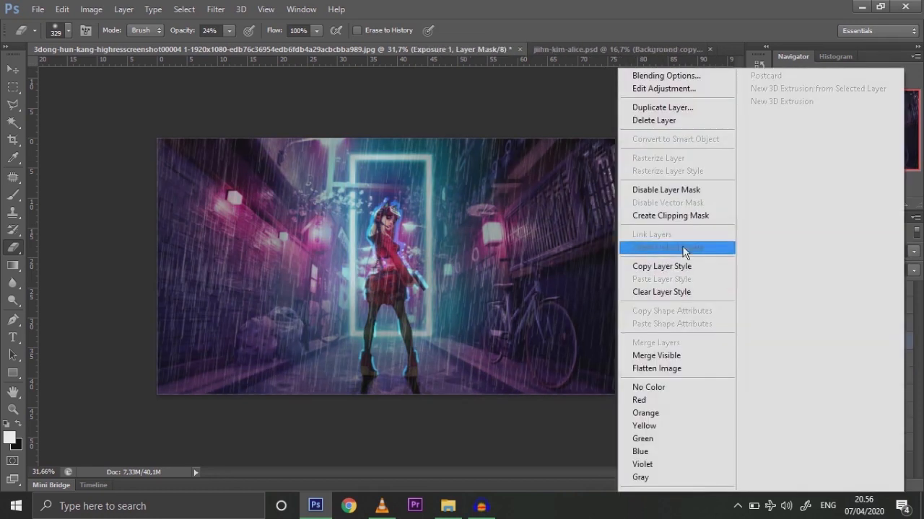
left_click(668, 214)
right_click(907, 332)
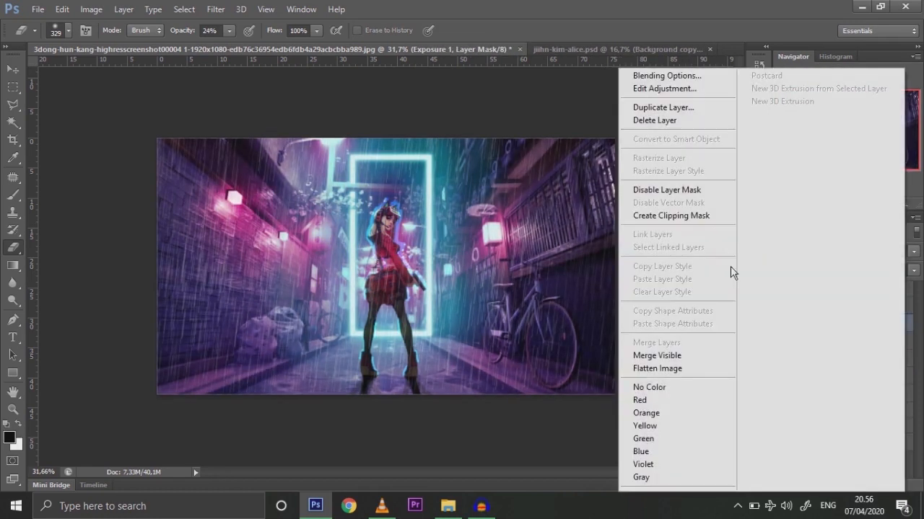
left_click(684, 216)
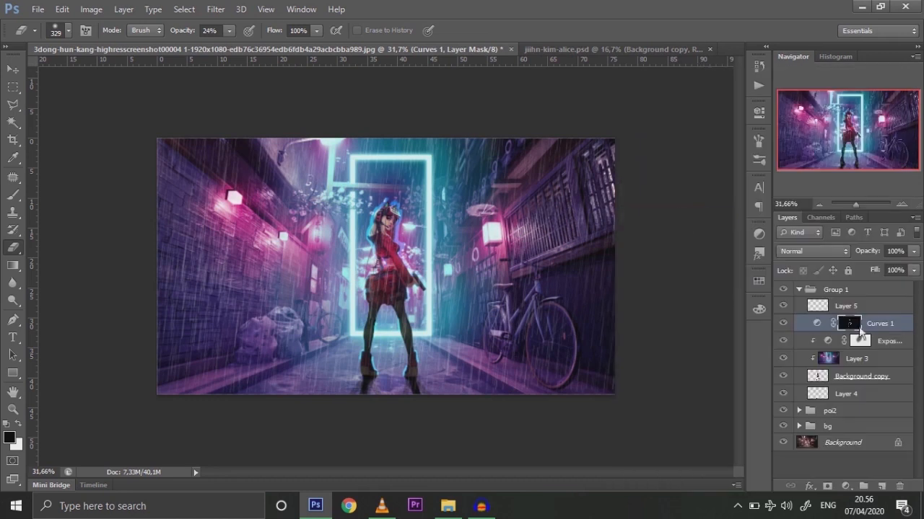
Collapse and hide Group 1, and select the poi2 group.
left_click(801, 291)
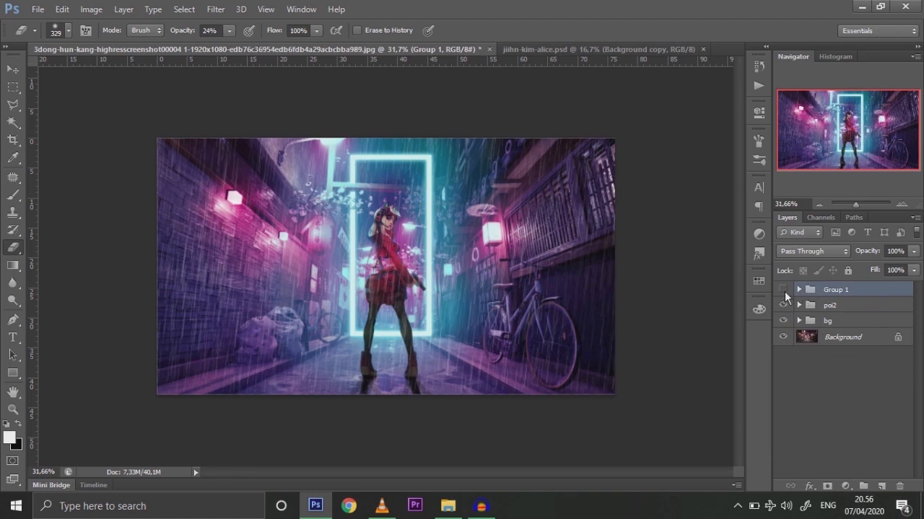
left_click(785, 291)
left_click(810, 306)
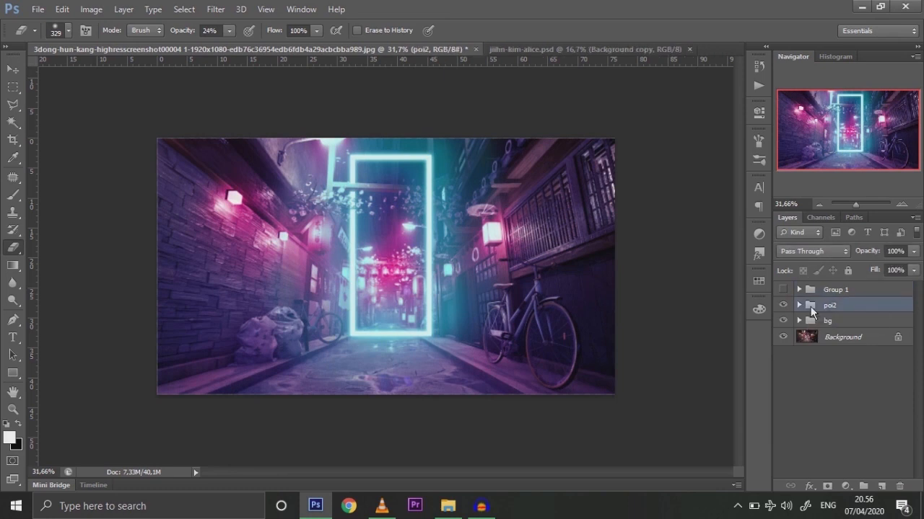
key("ctrl+shift+alt+n")
key("ctrl+shift+alt+e")
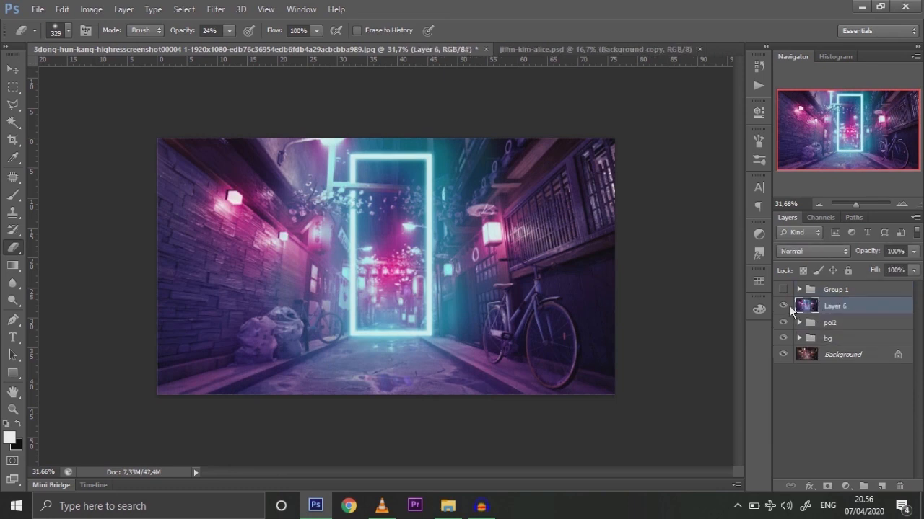
key("Delete")
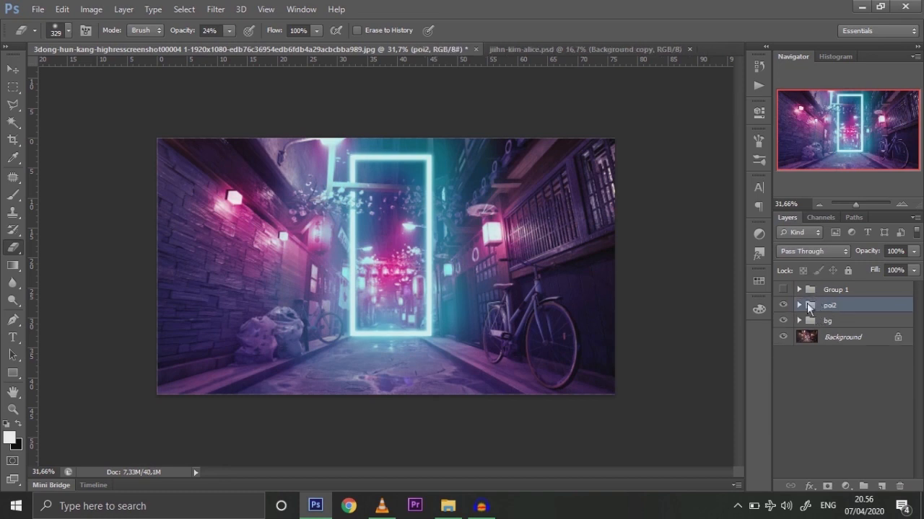
left_click(799, 307)
left_click(799, 306)
Stamp the visible layers onto a new layer above poi2 and apply a Gaussian Blur with a 2 px radius to it.
key("ctrl+shift+alt+e")
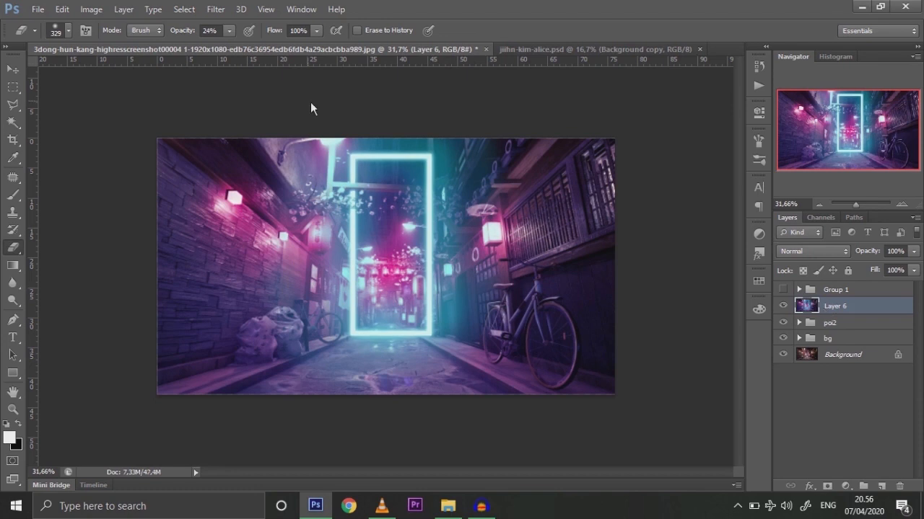
left_click(215, 9)
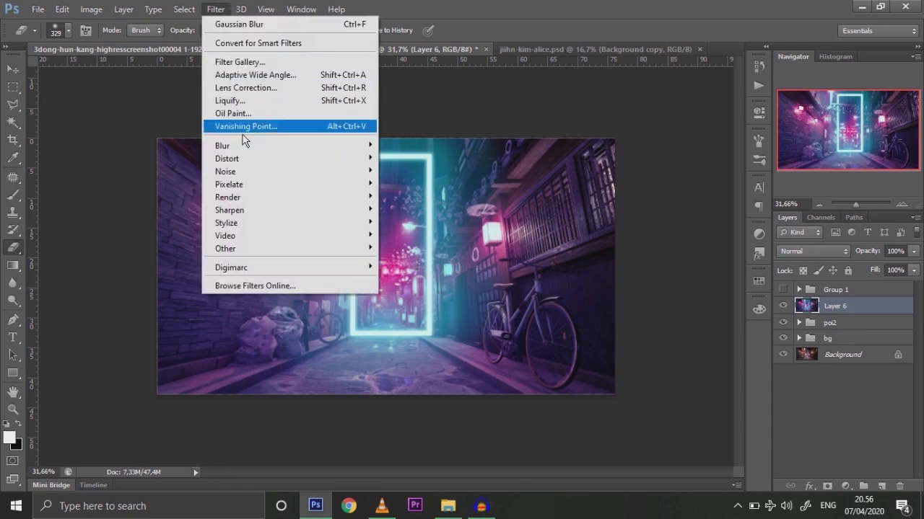
mouse_move(246, 144)
left_click(414, 241)
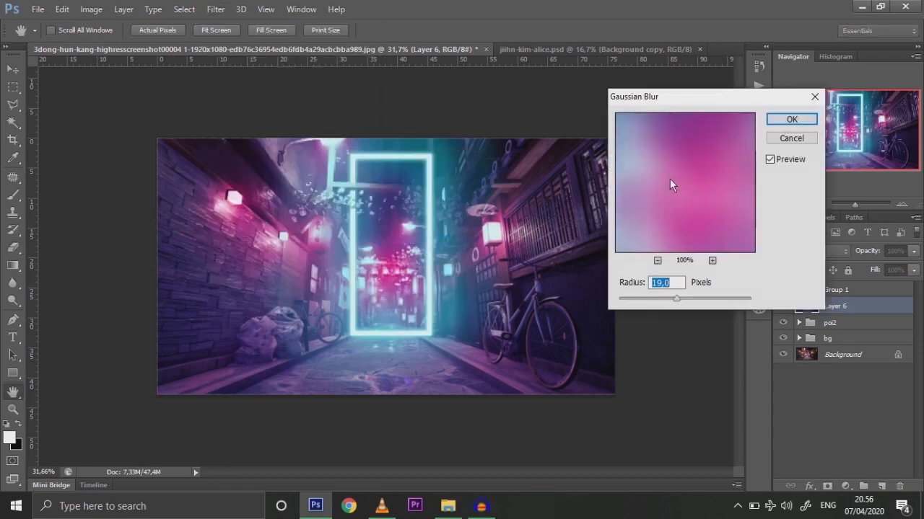
left_click_drag(677, 300, 635, 304)
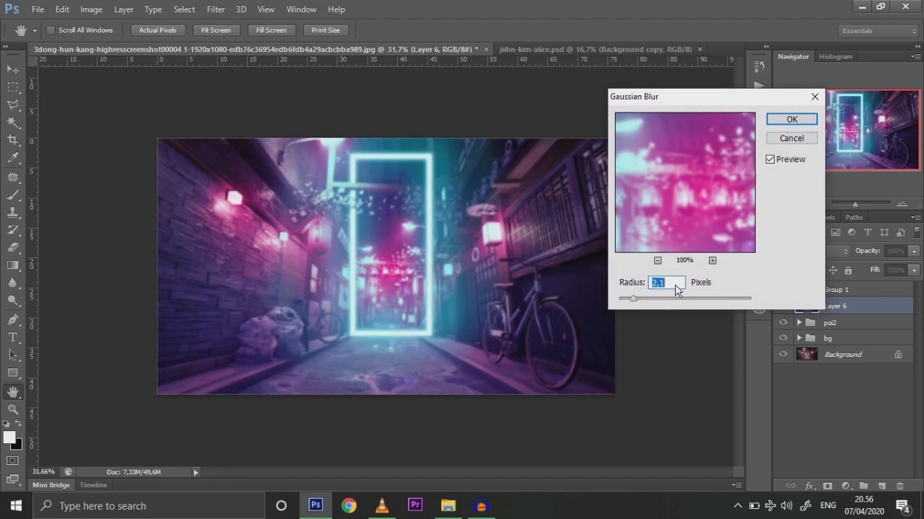
key("BackSpace")
left_click(791, 121)
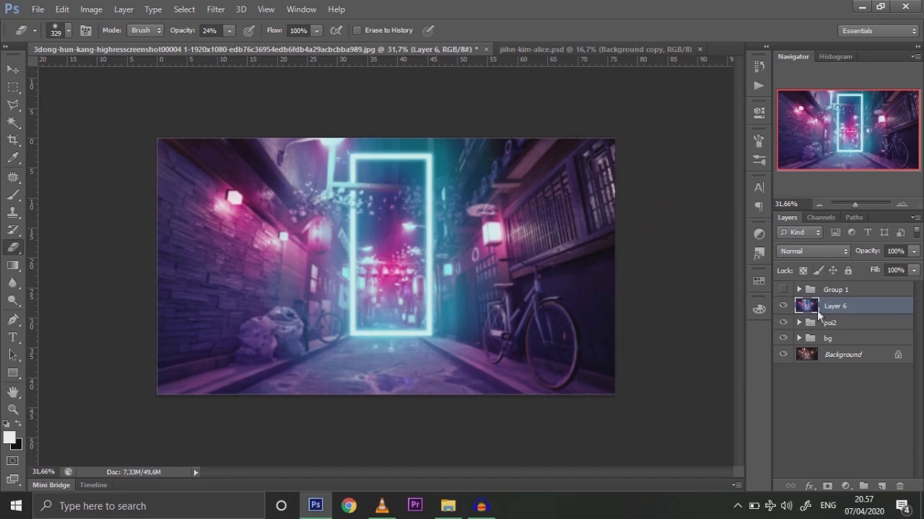
Show Group 1 and add a layer mask to Layer 6.
left_click(784, 289)
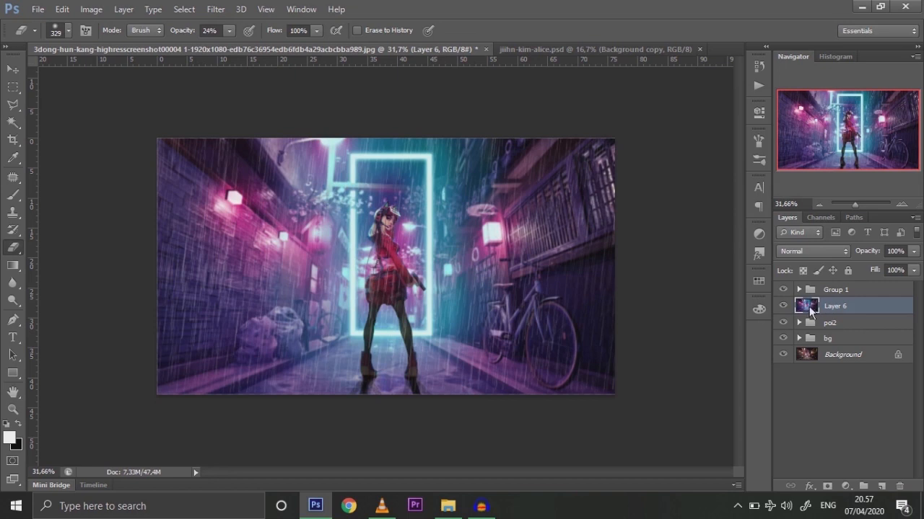
left_click(827, 486)
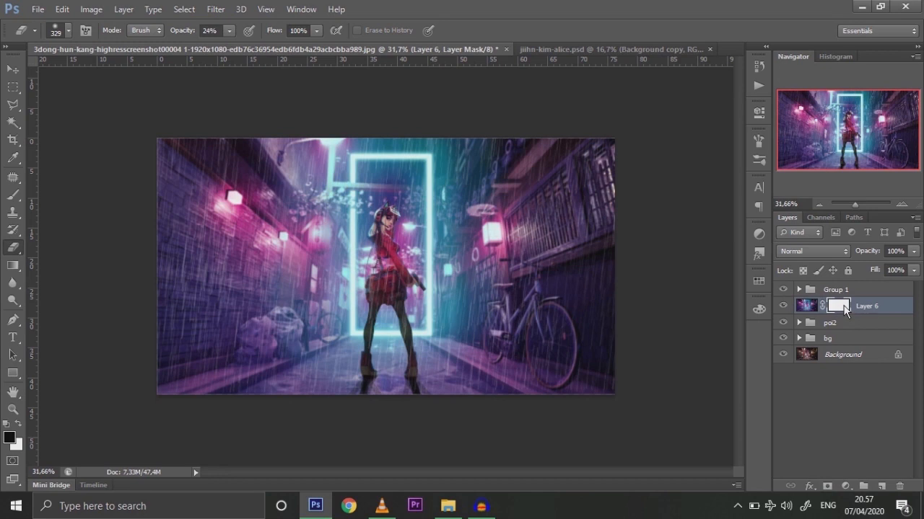
Paint black around the outer edges of Layer 6's mask with a soft 391 px brush at 100% opacity, lowering the opacity to 45%.
left_click(21, 196)
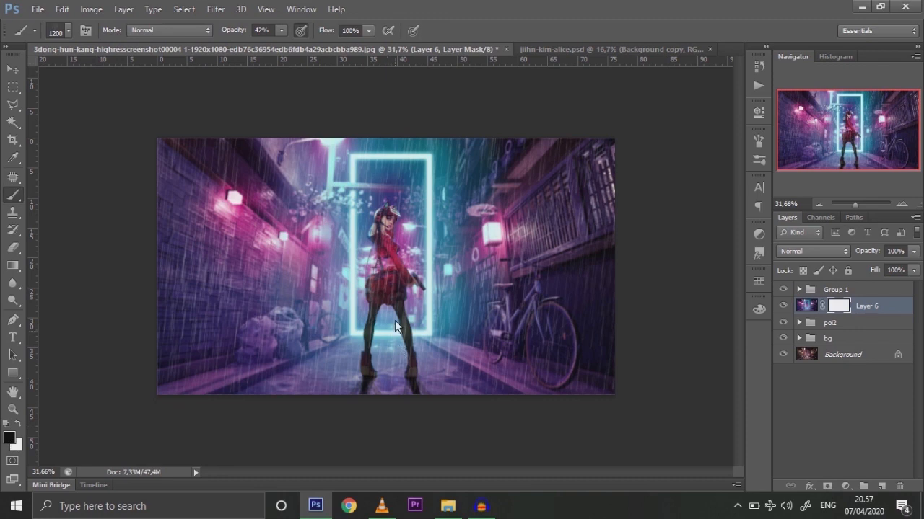
right_click(387, 285)
left_click(501, 378)
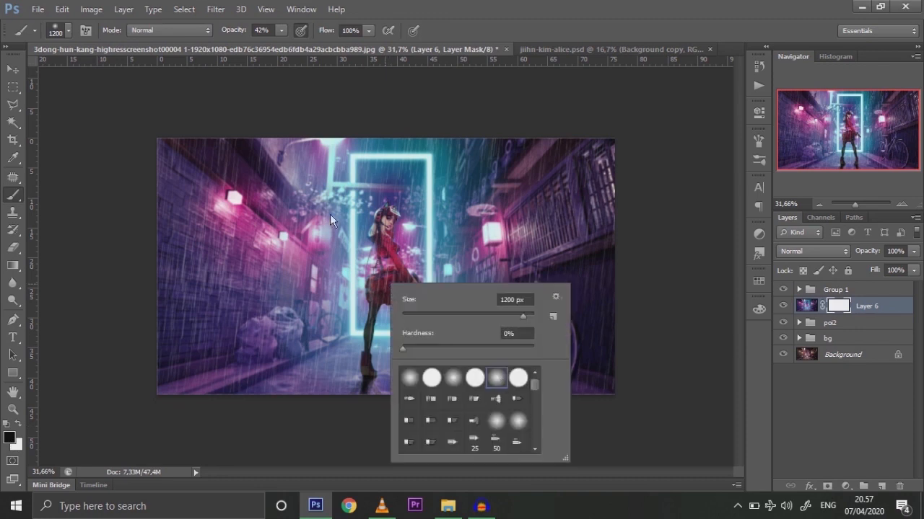
left_click(499, 316)
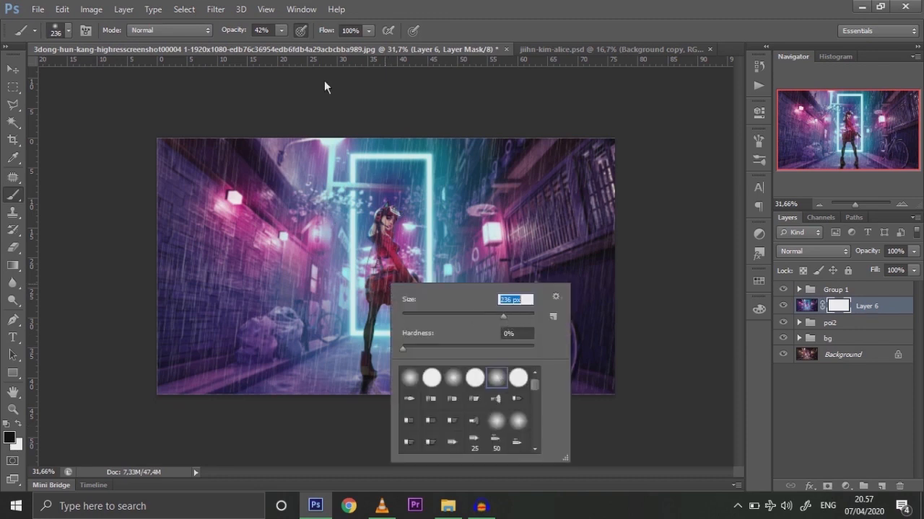
left_click(288, 30)
left_click_drag(291, 41, 324, 45)
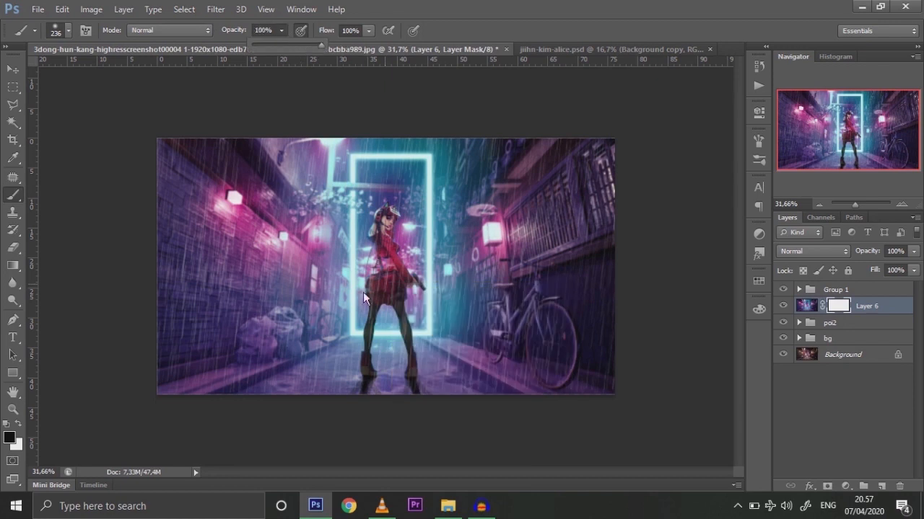
right_click(477, 298)
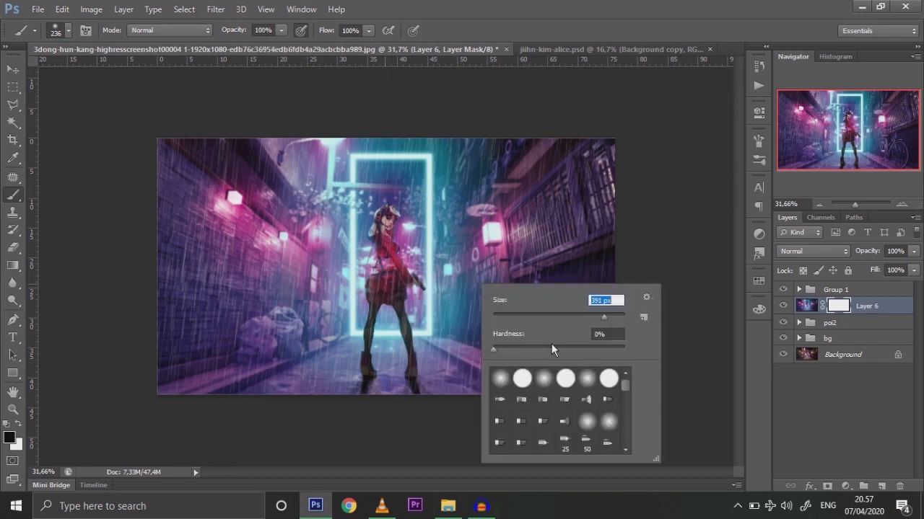
left_click(361, 394)
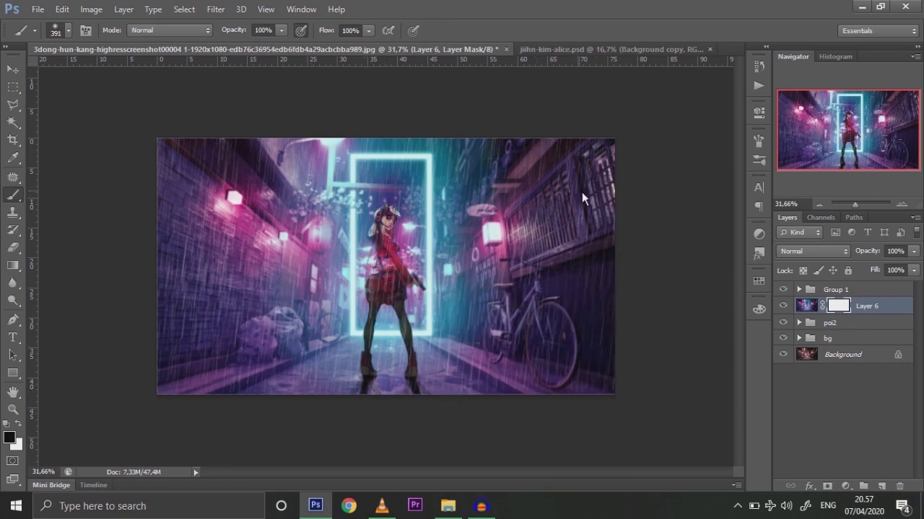
mouse_move(177, 157)
left_mouse_down()
mouse_move(177, 247)
mouse_move(176, 132)
mouse_move(176, 398)
mouse_move(632, 316)
left_mouse_up()
left_click(280, 30)
left_click(246, 43)
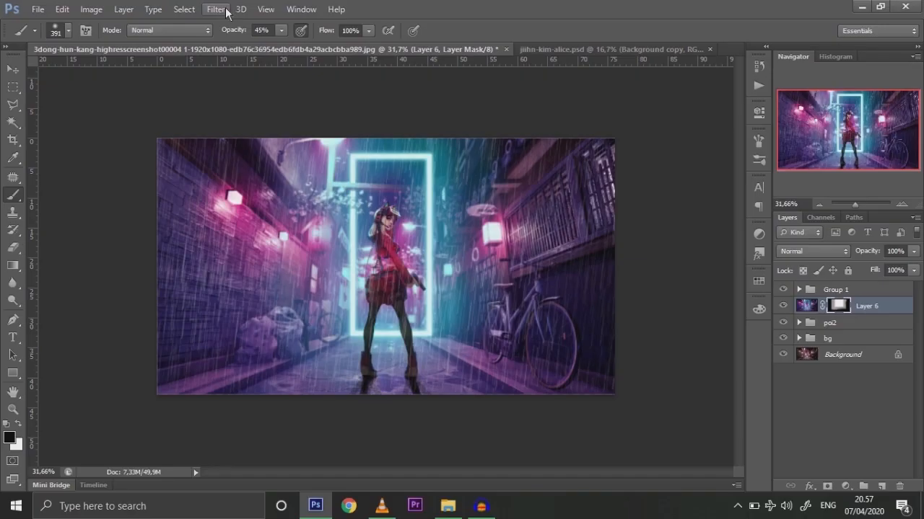
Soften Layer 6's mask with a Gaussian Blur of 117 px radius.
left_click(216, 9)
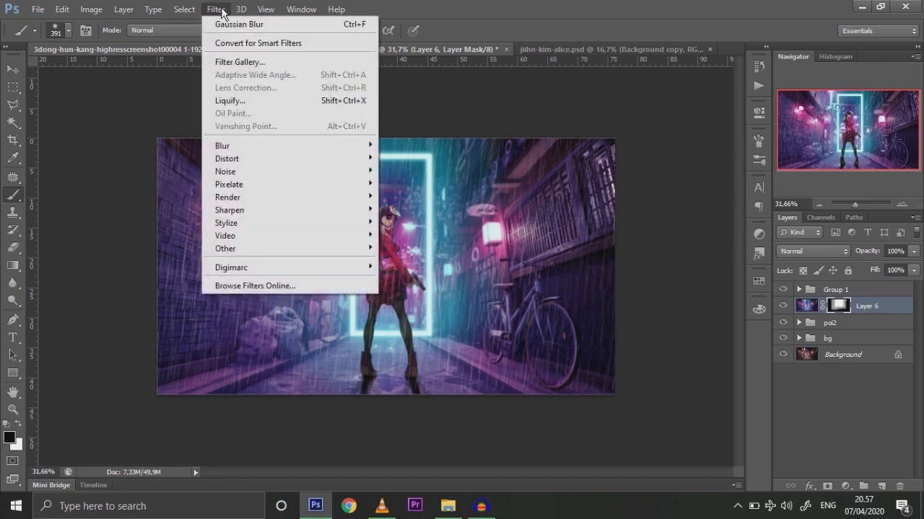
mouse_move(244, 145)
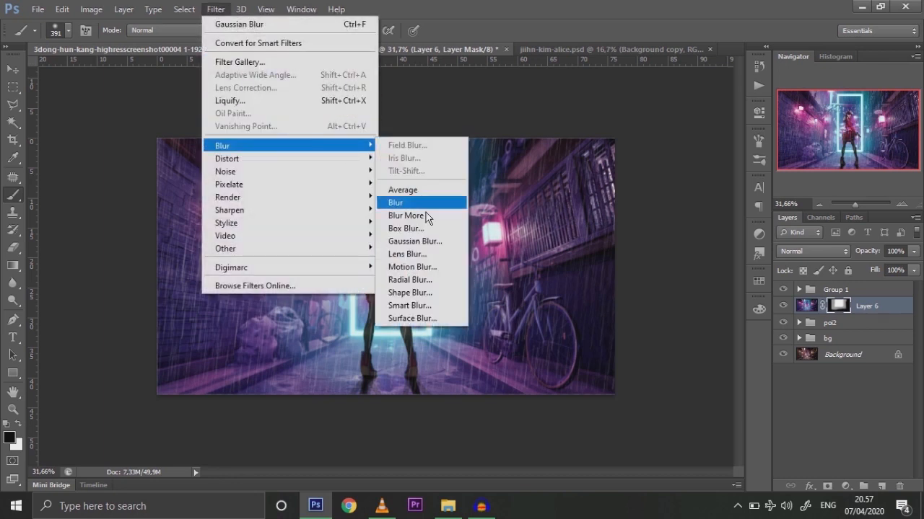
left_click(419, 240)
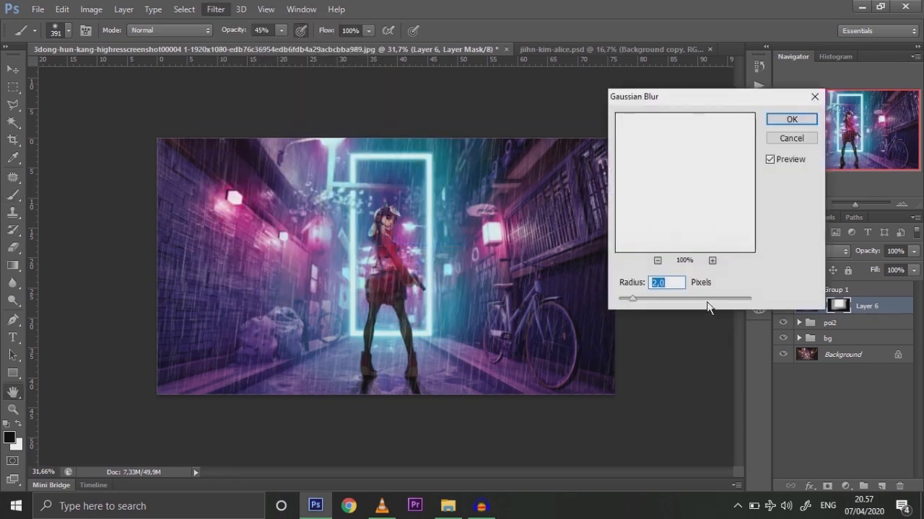
left_click(682, 286)
key("BackSpace")
key("BackSpace")
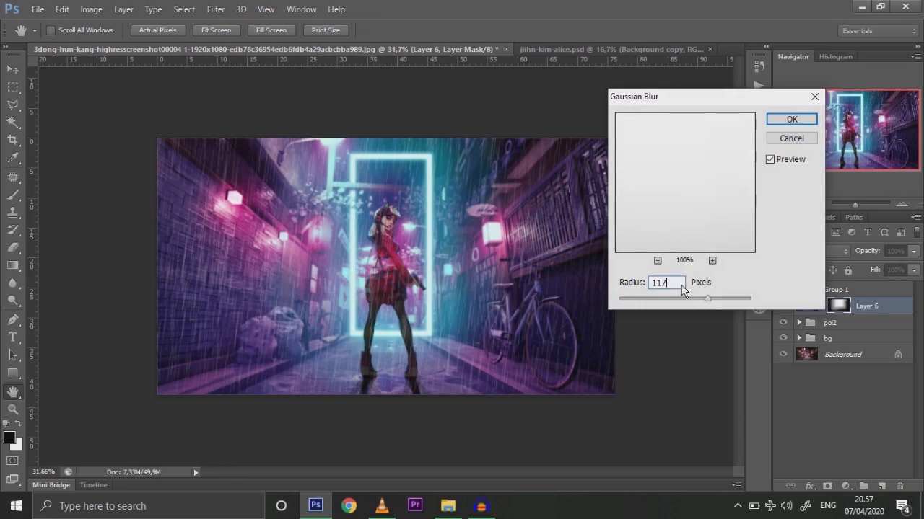
left_click(791, 120)
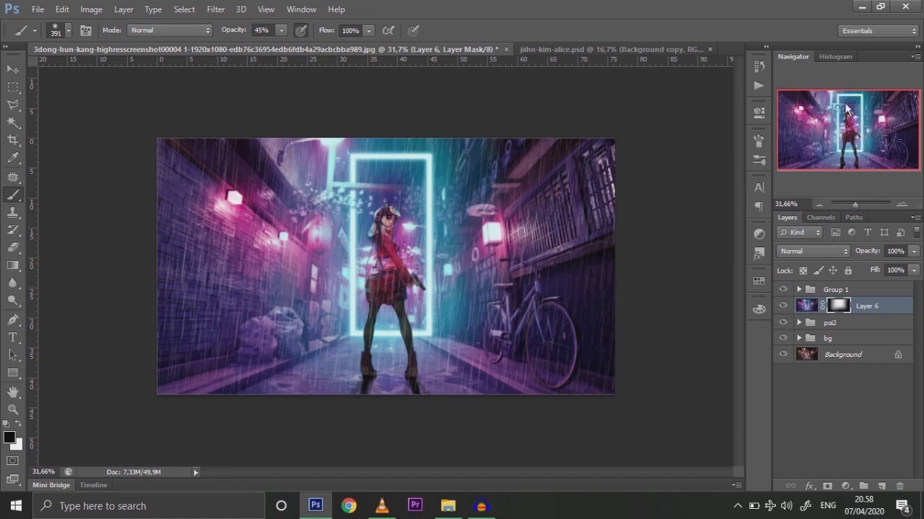
Add a Curves adjustment layer above Layer 6 and raise the midpoint of the RGB curve to brighten the background.
left_click(806, 306)
key("x")
left_click(845, 486)
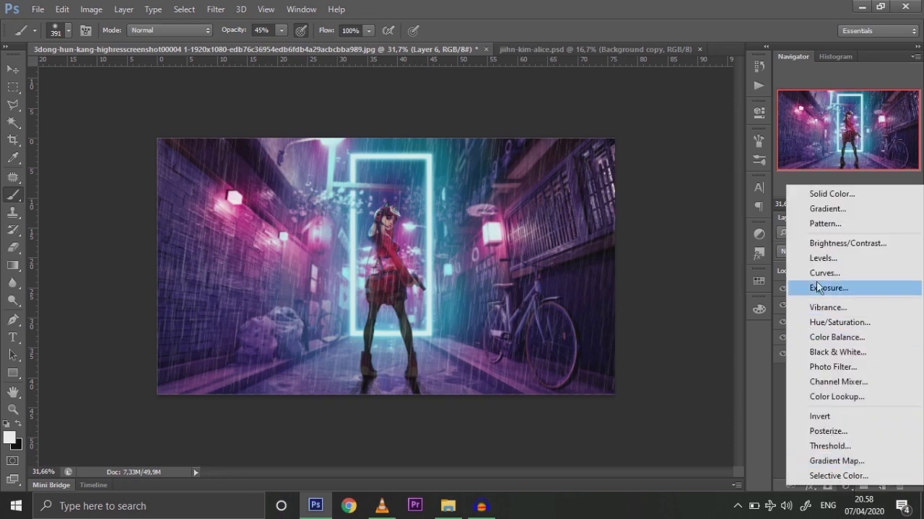
left_click(822, 274)
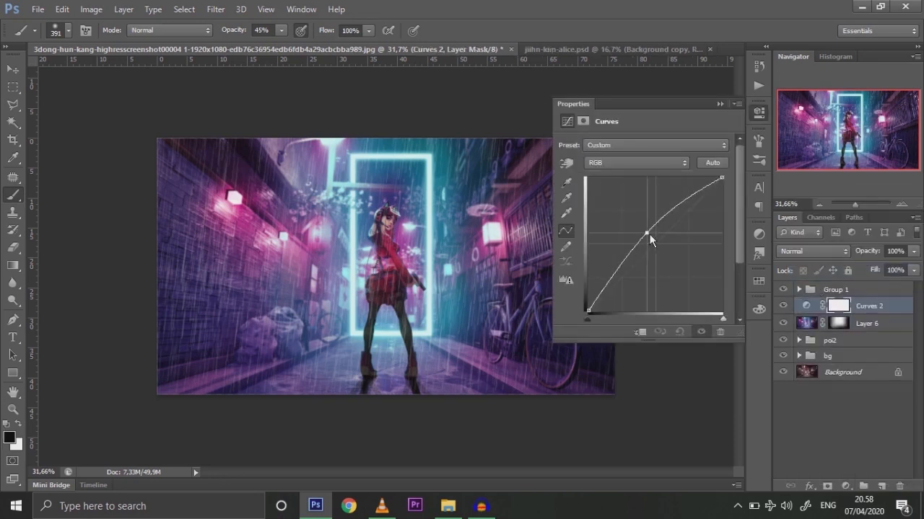
left_click_drag(651, 241, 649, 233)
left_click(720, 104)
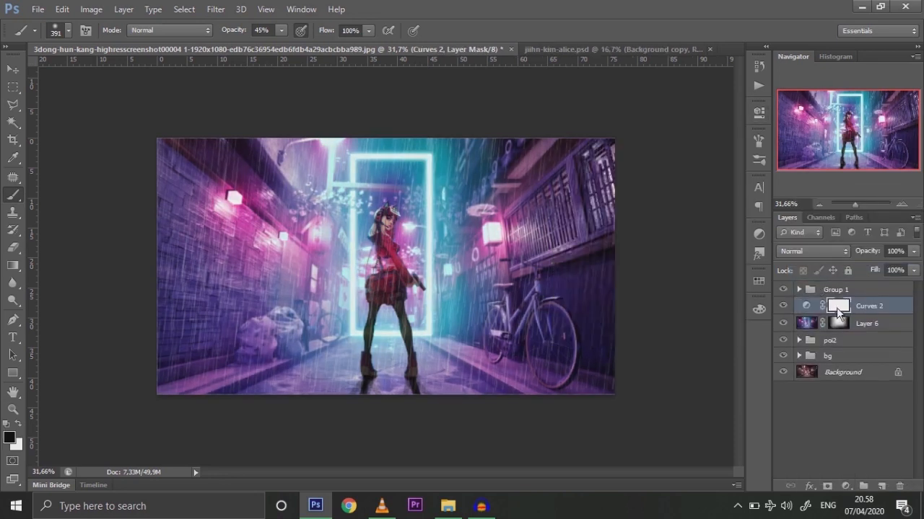
Invert the Curves 2 mask and paint white over the middle of the alley with a soft 825 px brush at 76% opacity.
key("ctrl+i")
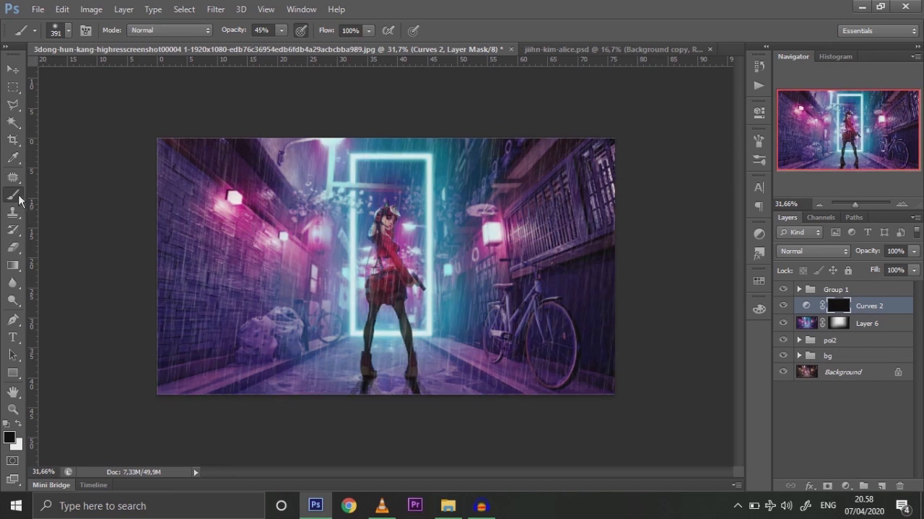
left_click(18, 425)
right_click(408, 242)
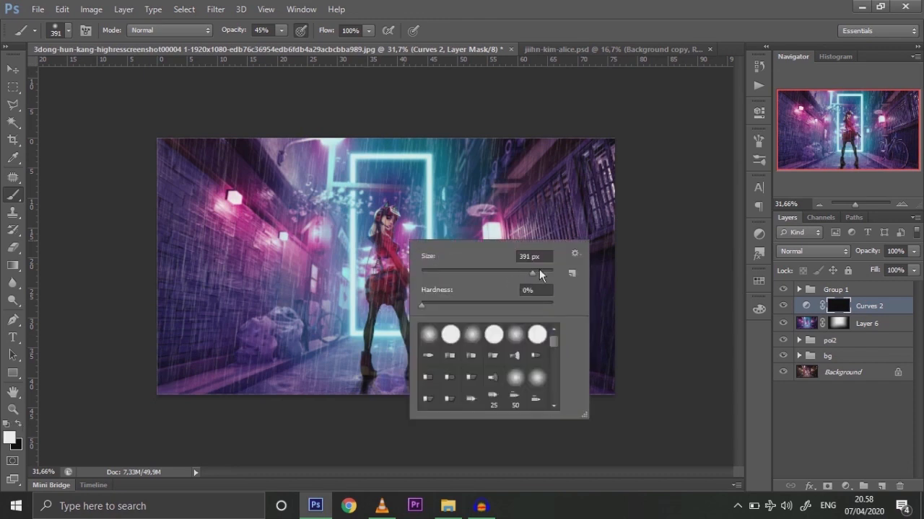
left_click(542, 272)
left_click(282, 32)
left_click_drag(282, 30, 305, 44)
mouse_move(387, 222)
left_mouse_down()
mouse_move(390, 280)
mouse_move(387, 207)
mouse_move(345, 237)
mouse_move(318, 209)
left_mouse_up()
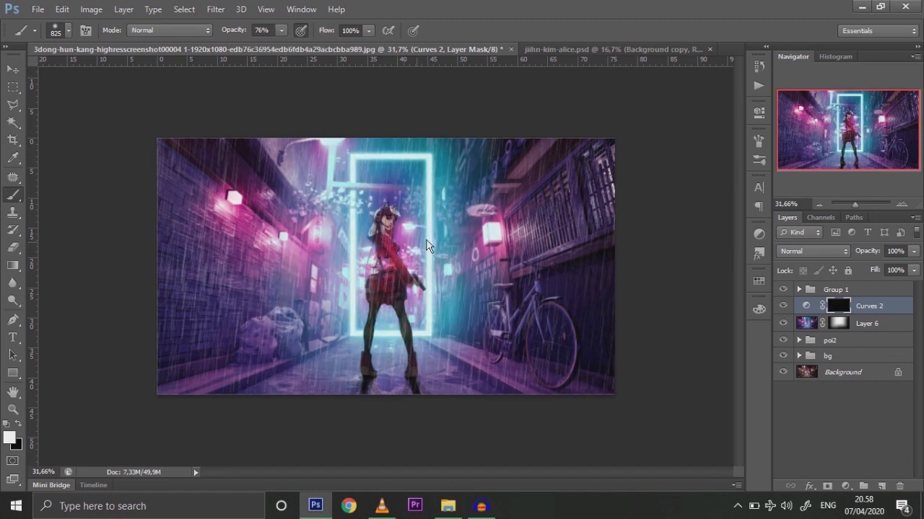
Paint white over the alley lamps on the Curves 2 mask with a soft 60 px brush.
right_click(459, 239)
left_click(511, 269)
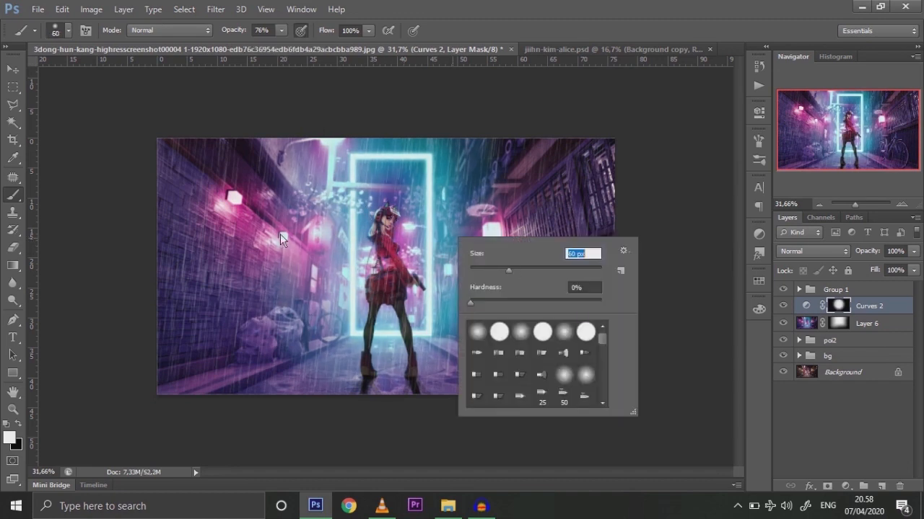
left_click(238, 203)
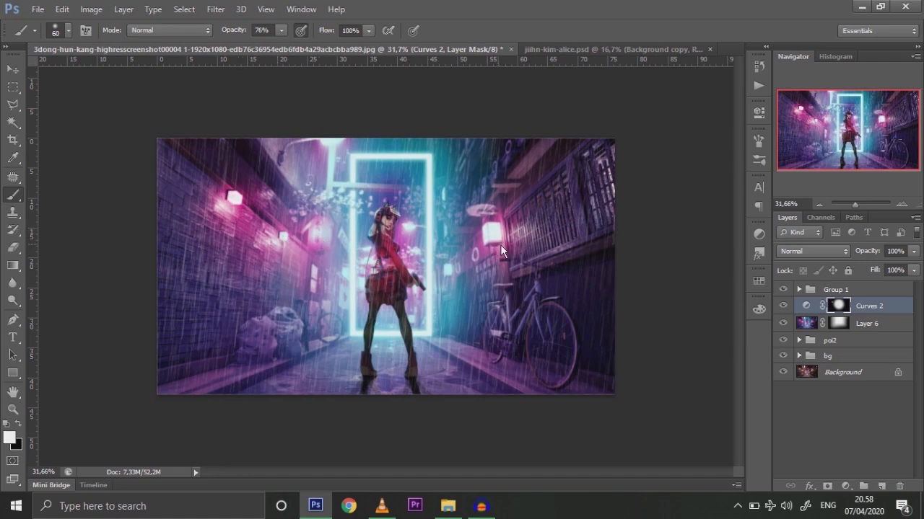
Select Group 1.
left_click(863, 206)
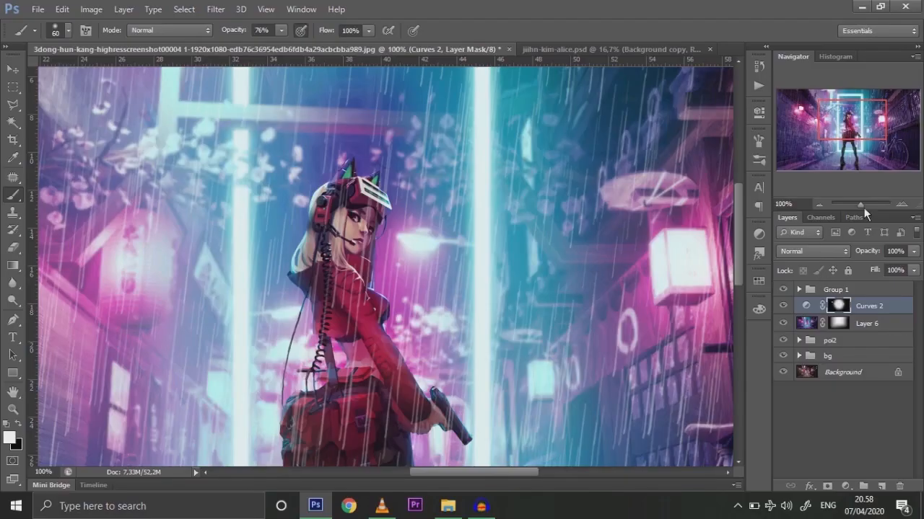
left_click_drag(864, 208, 859, 206)
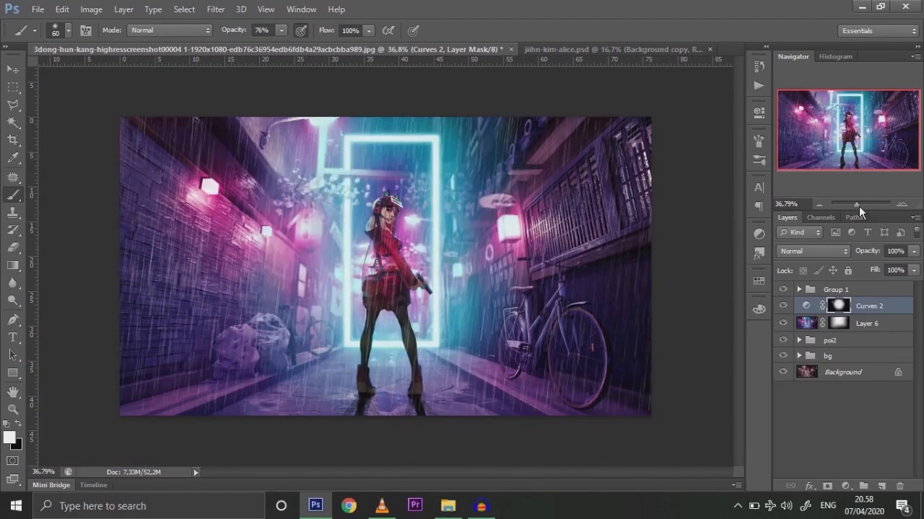
left_click(843, 288)
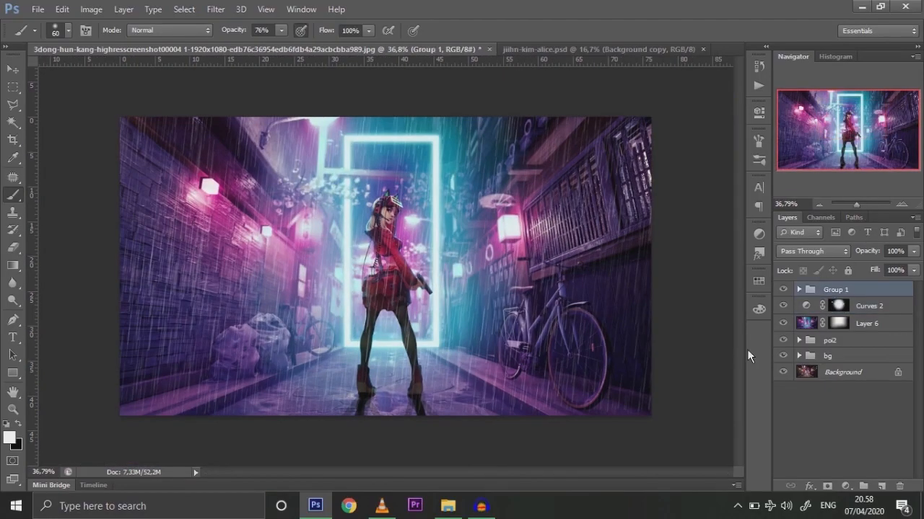